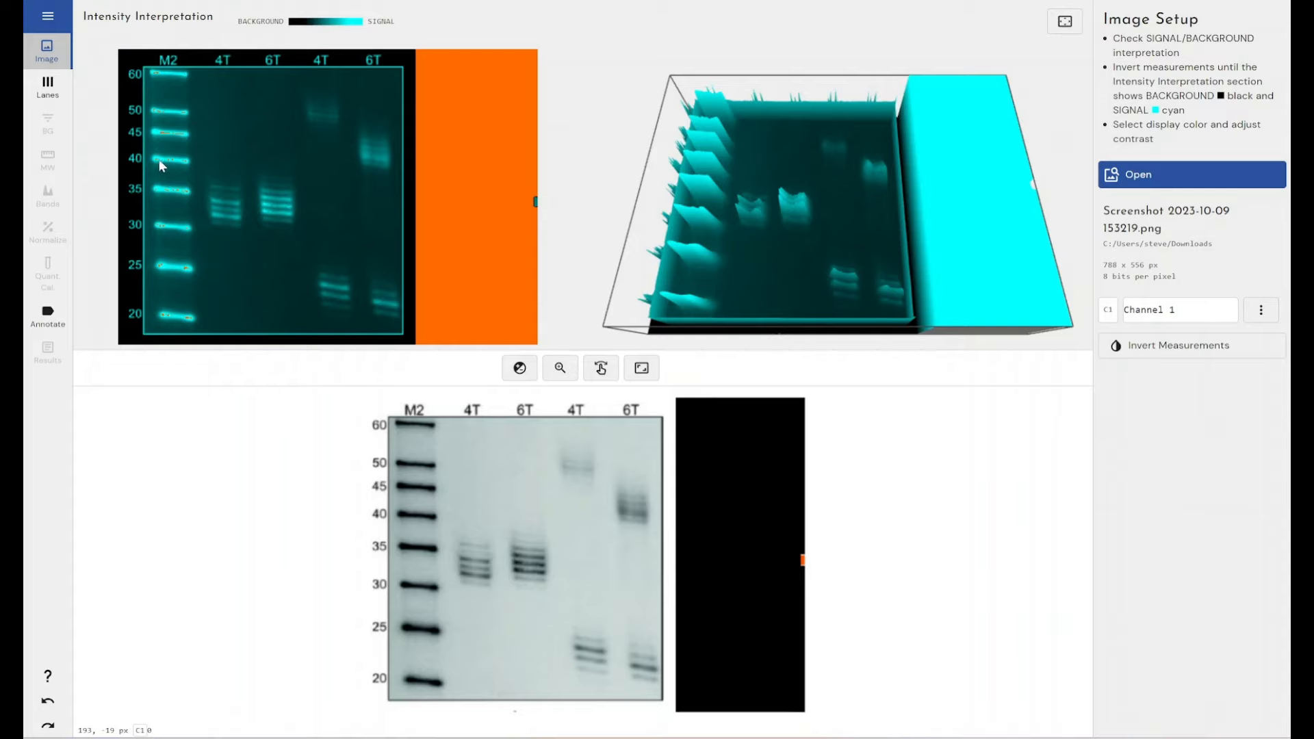
Step: Magnify the 45 and 40 marker bands to check them for saturated pixels, and restore the full image view
left_click(560, 367)
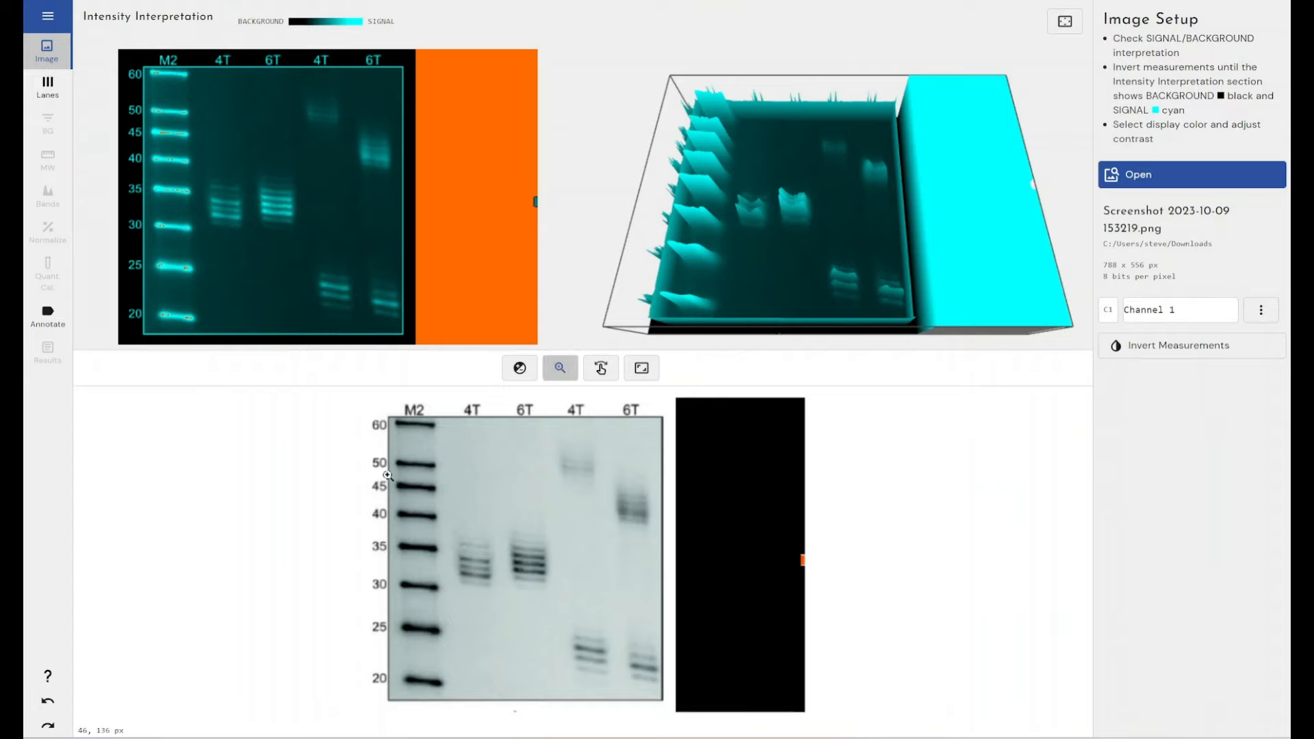
left_click_drag(385, 474, 446, 529)
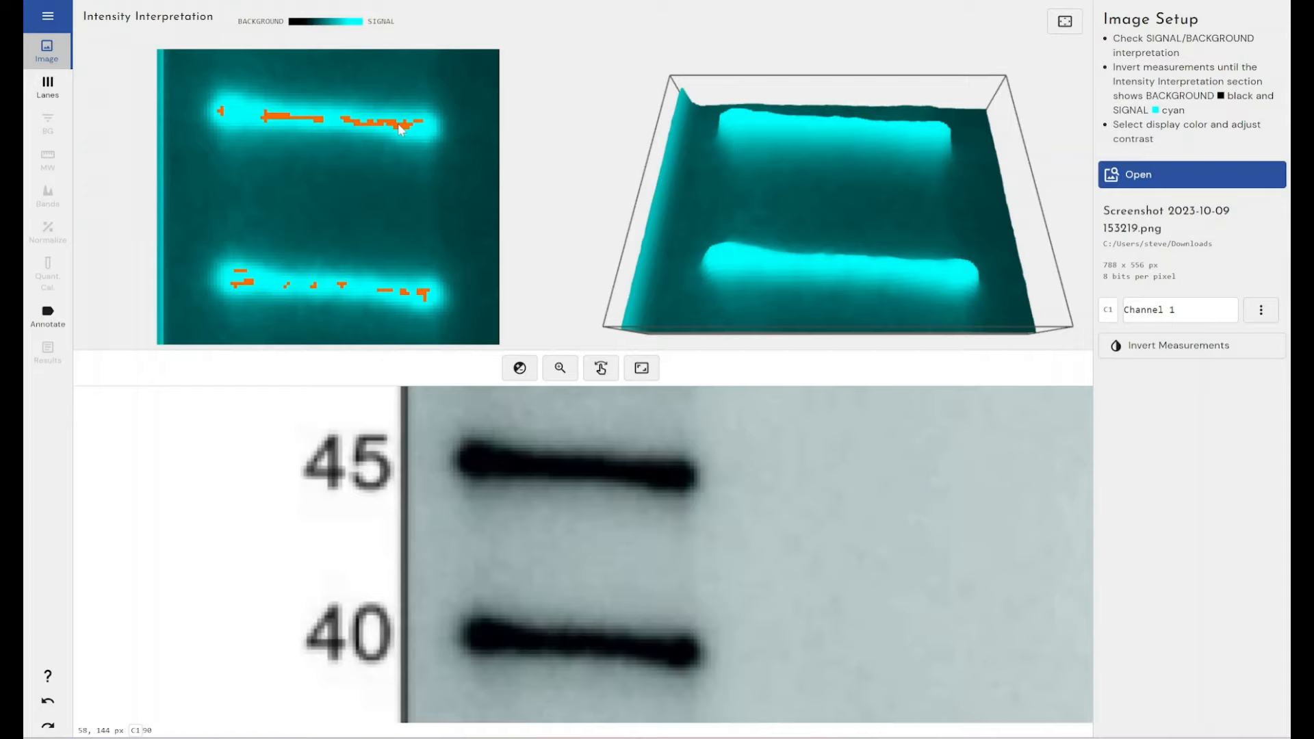
left_click(642, 367)
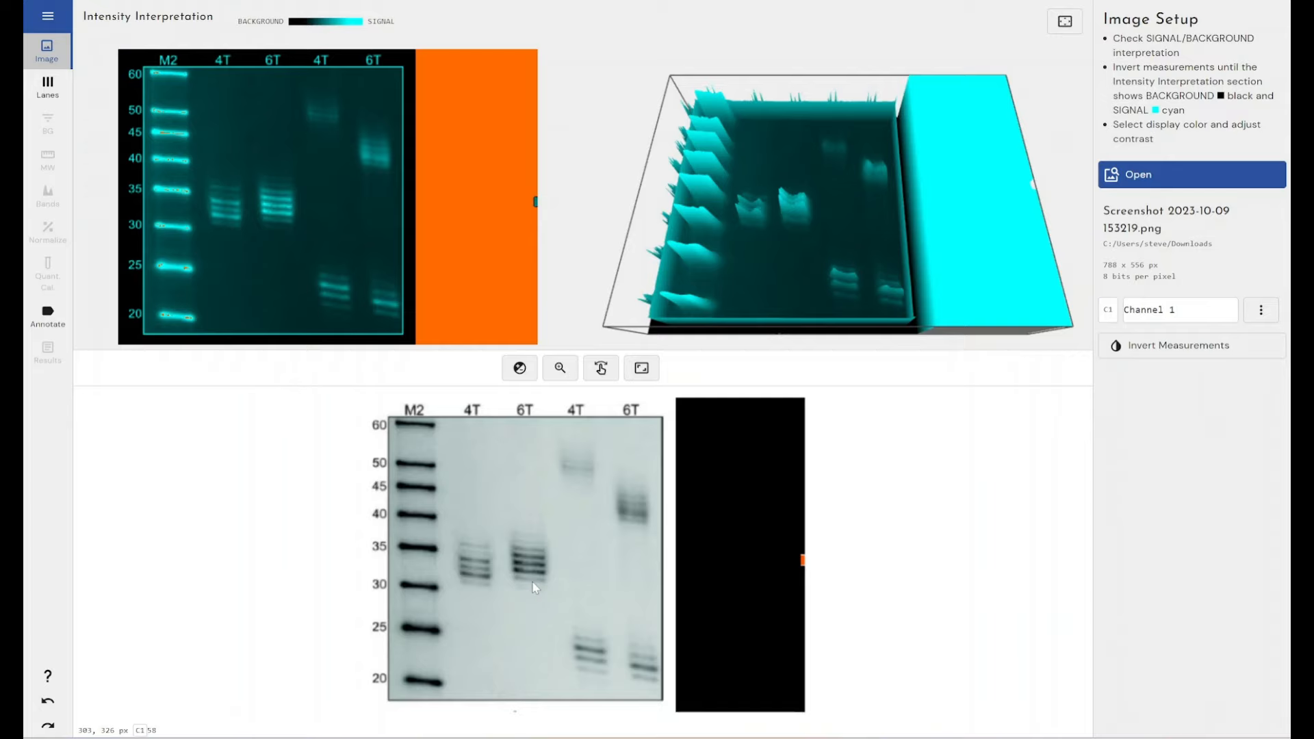
Step: Examine the gel's 3D intensity surface from lower and higher angles in full-screen view, and return to image setup
left_click_drag(749, 256, 753, 220)
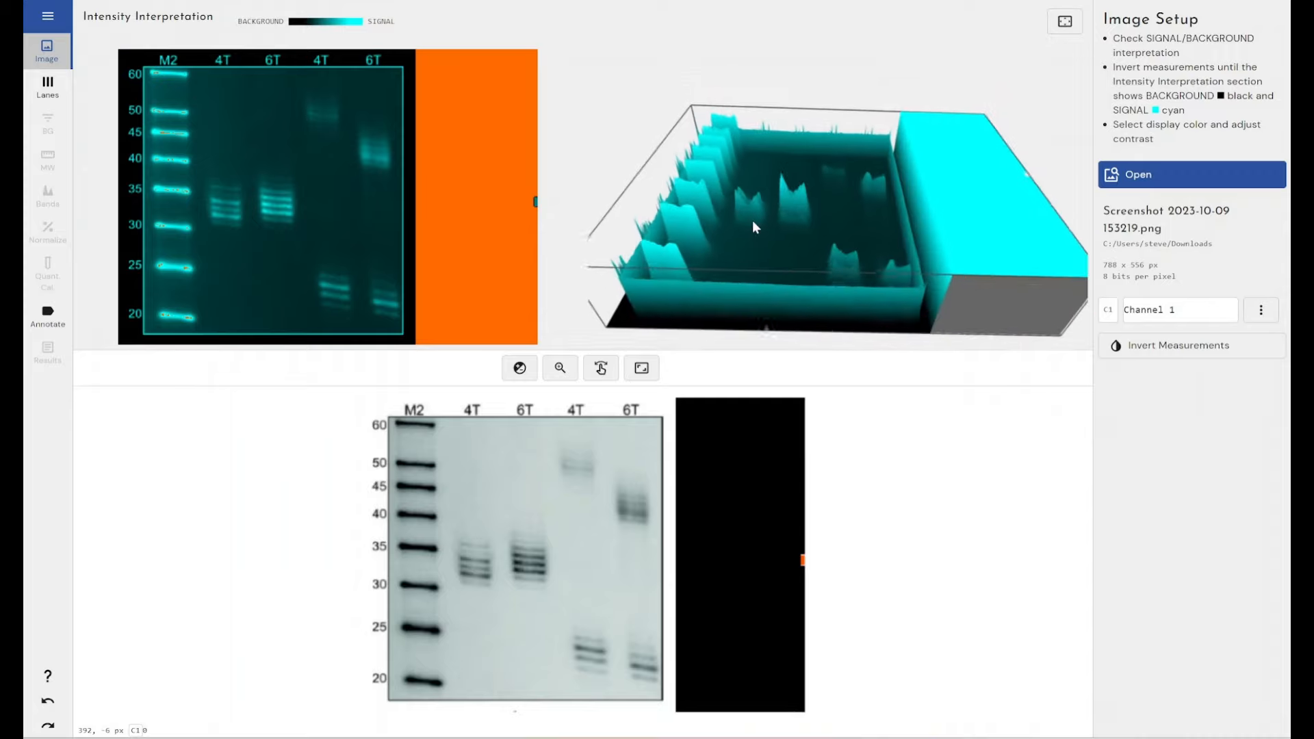
left_click(1065, 22)
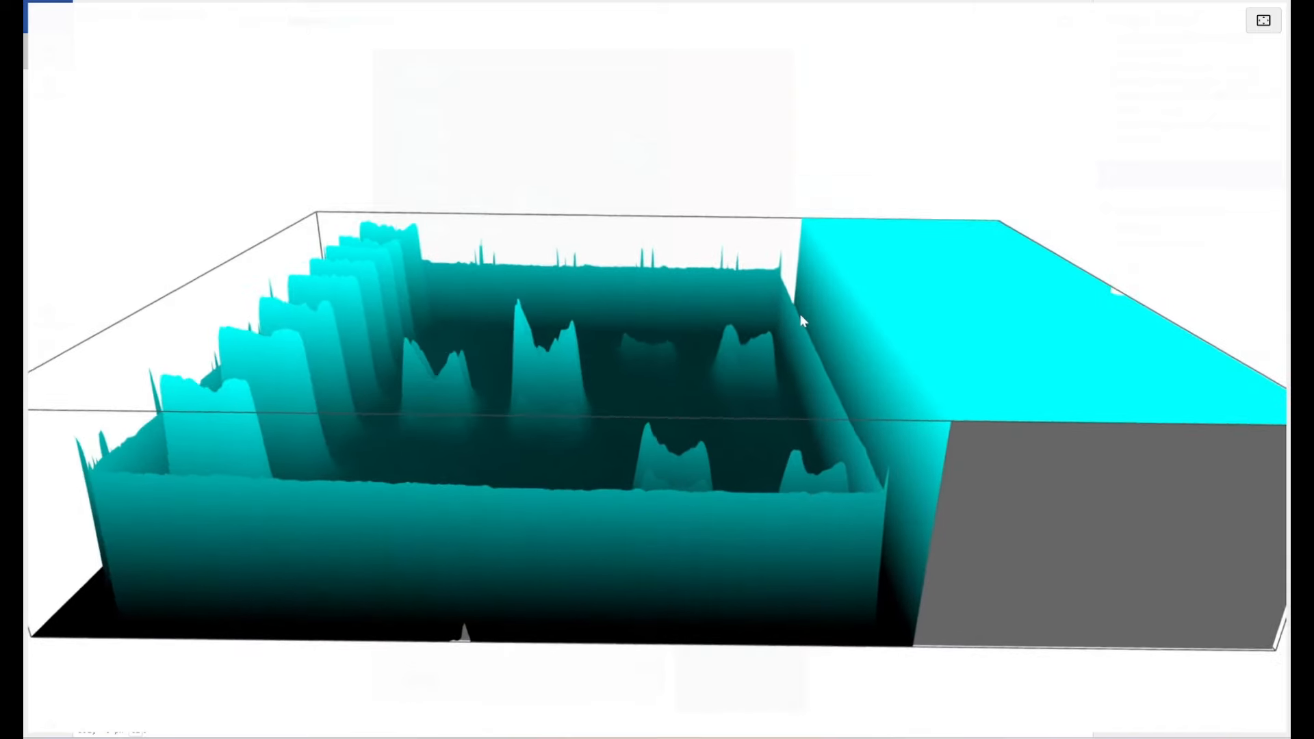
left_click_drag(801, 317, 800, 364)
mouse_move(646, 429)
left_mouse_down()
mouse_move(646, 398)
mouse_move(651, 438)
left_mouse_up()
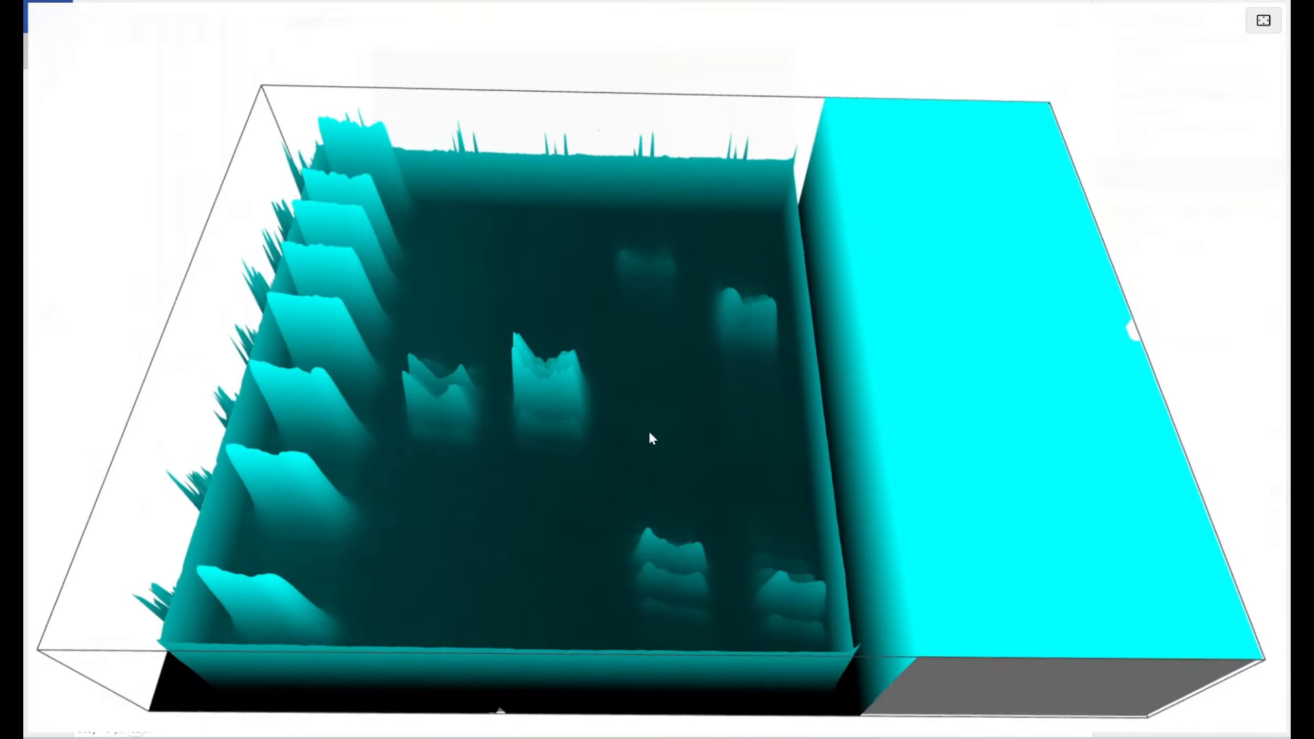
left_click(1260, 25)
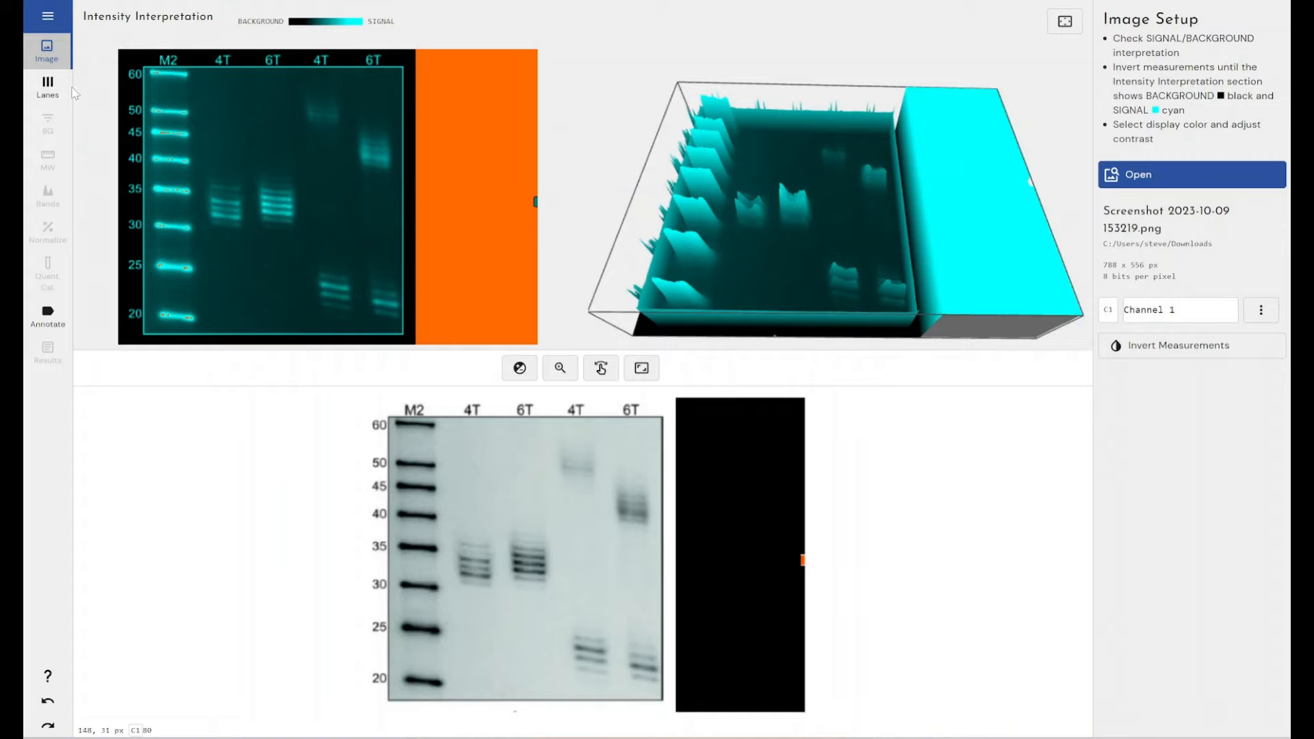
Step: Create a new lane box with 5 lanes covering the whole gel frame, from the M2 marker to the last 6T lane
left_click(46, 85)
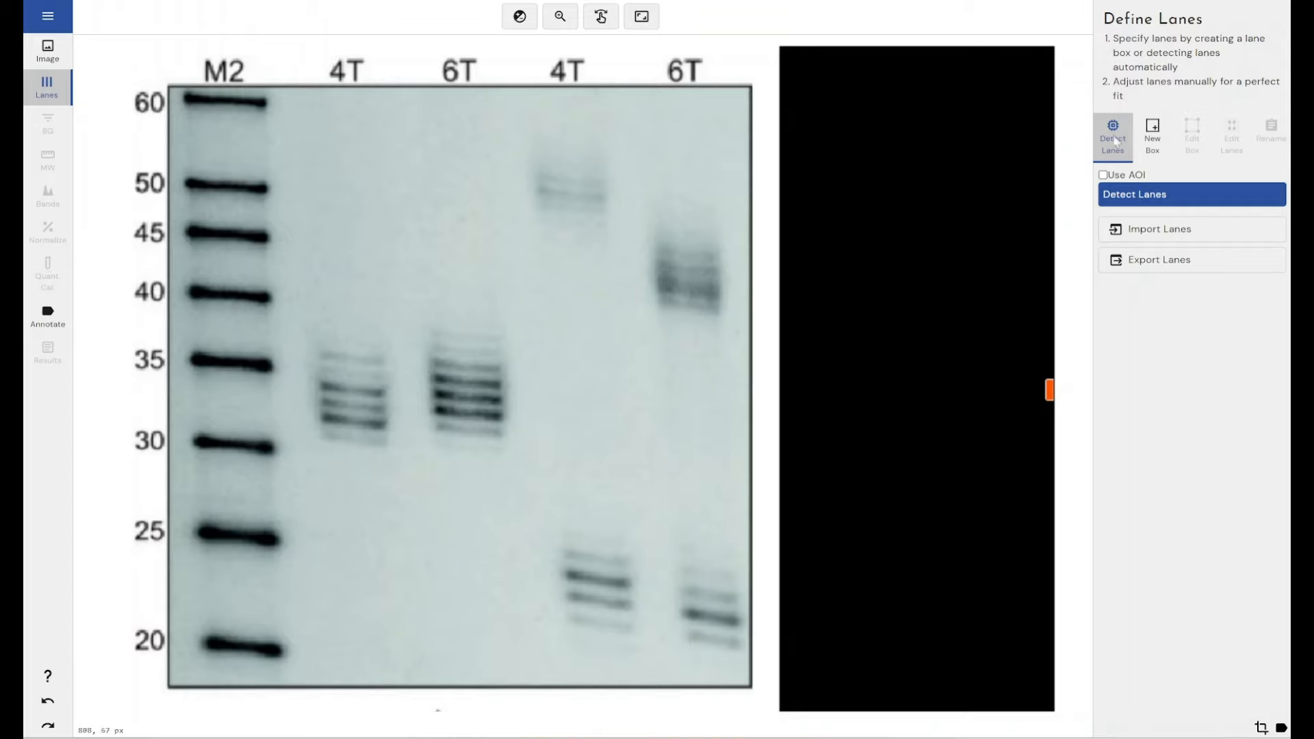
left_click(1154, 137)
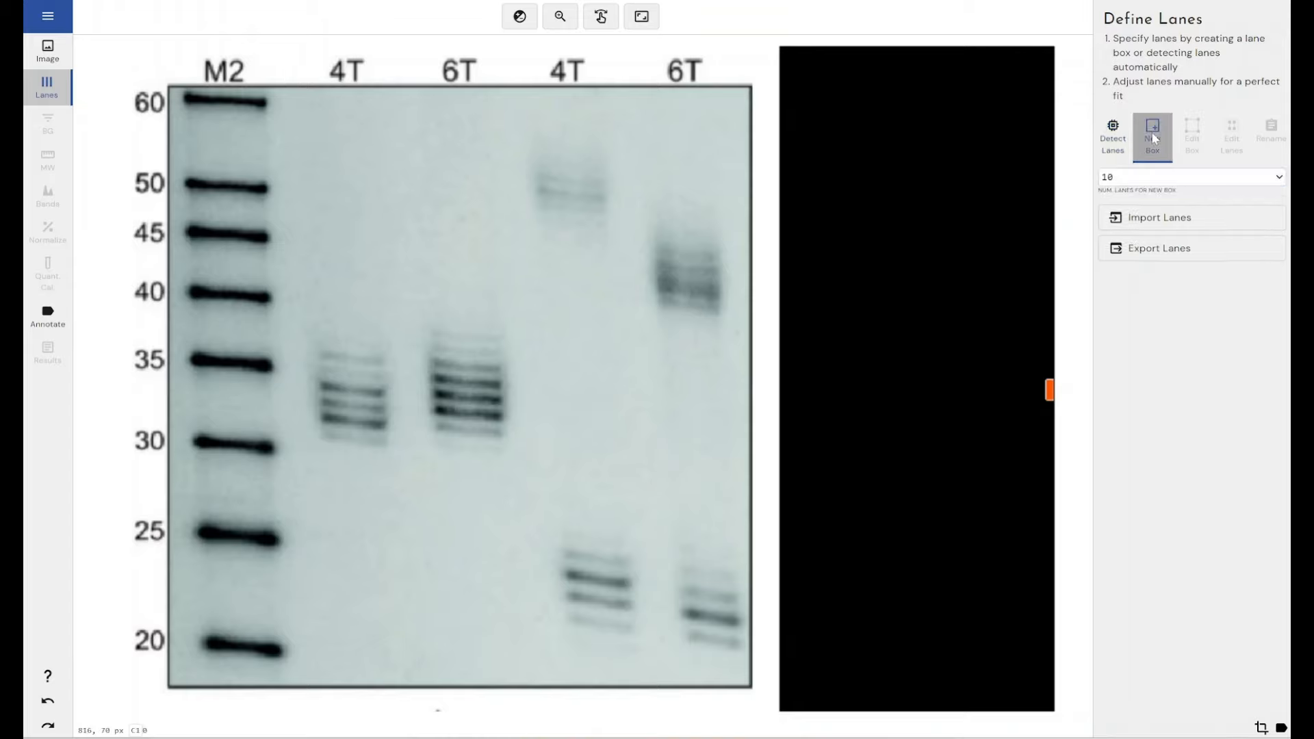
left_click(1147, 182)
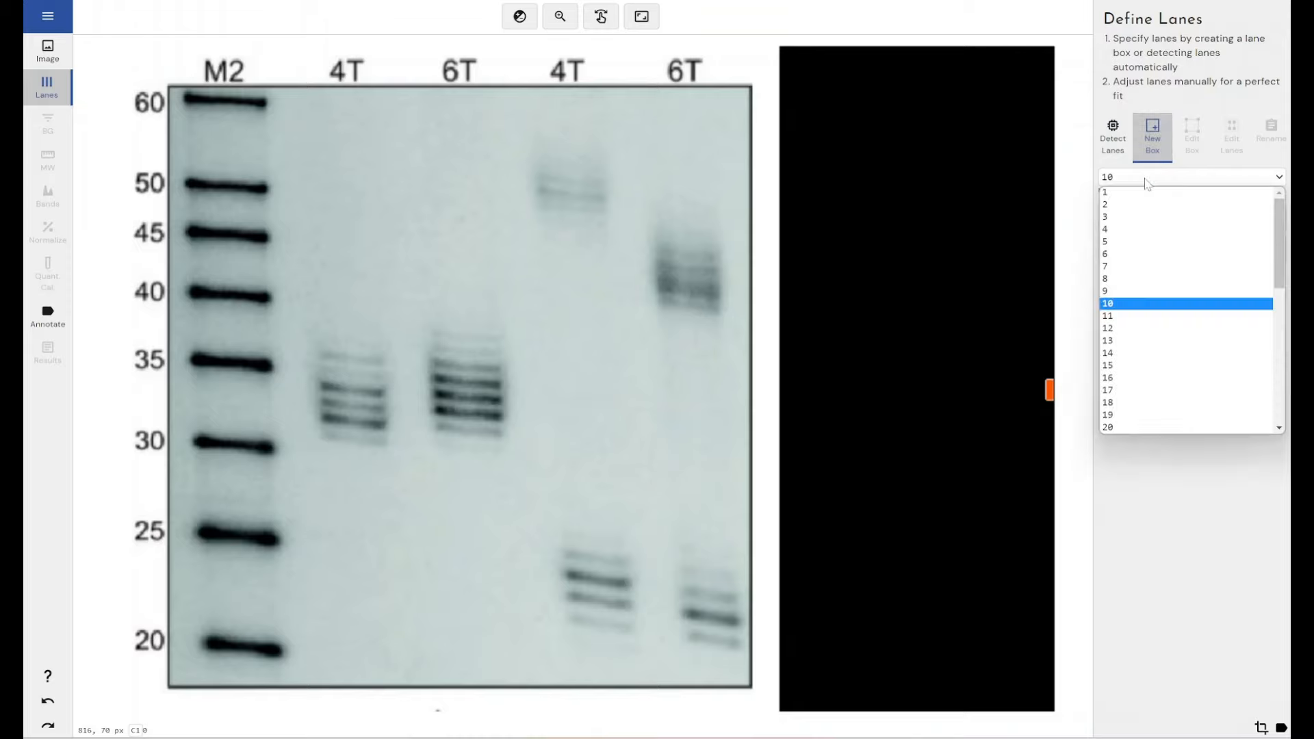
left_click(1134, 242)
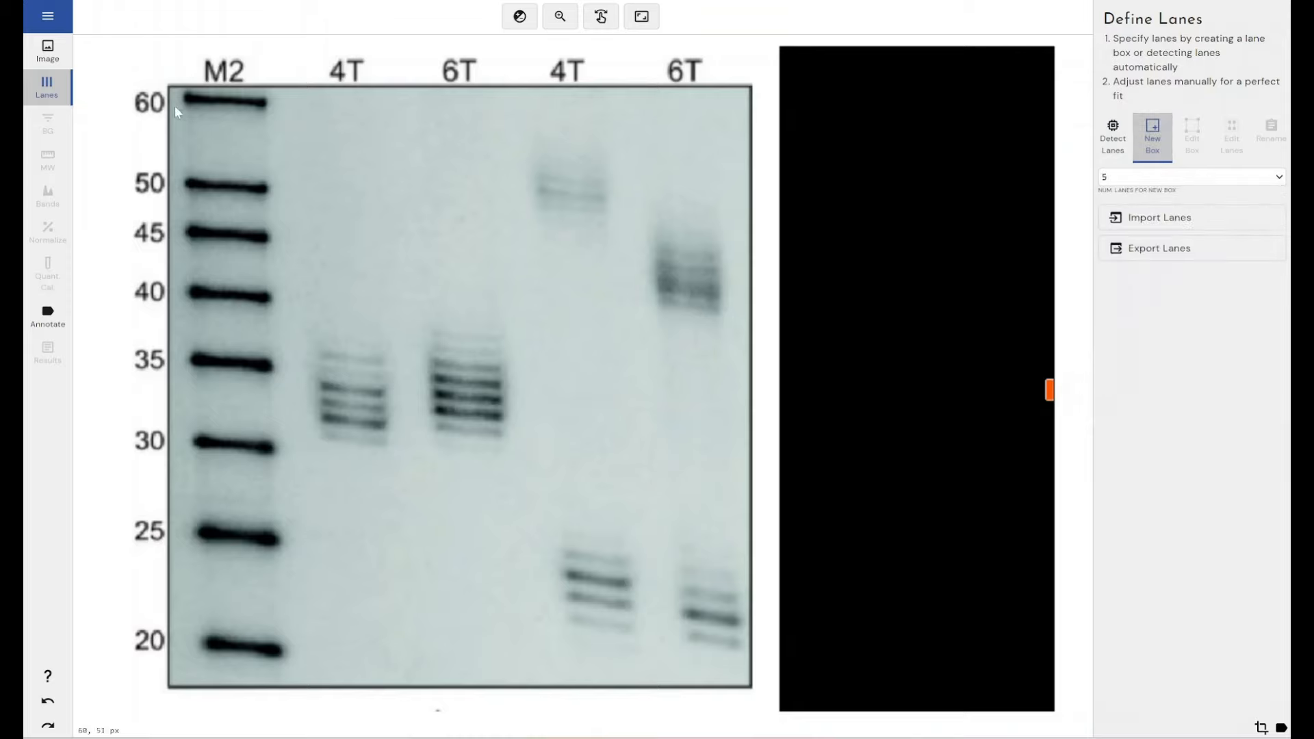
left_click_drag(171, 91, 751, 693)
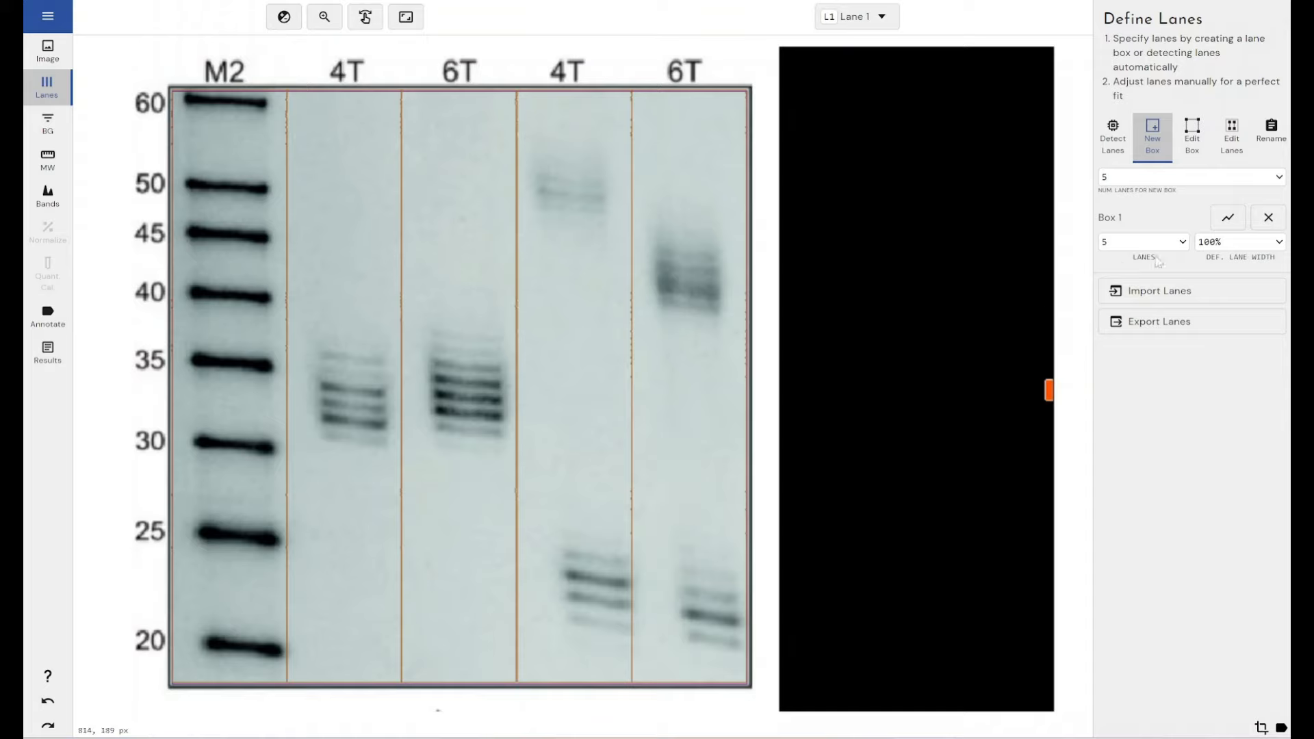
Step: Edit the fifth lane so it is narrower and slants along its 6T bands down to the gel's lower edge
left_click(1231, 140)
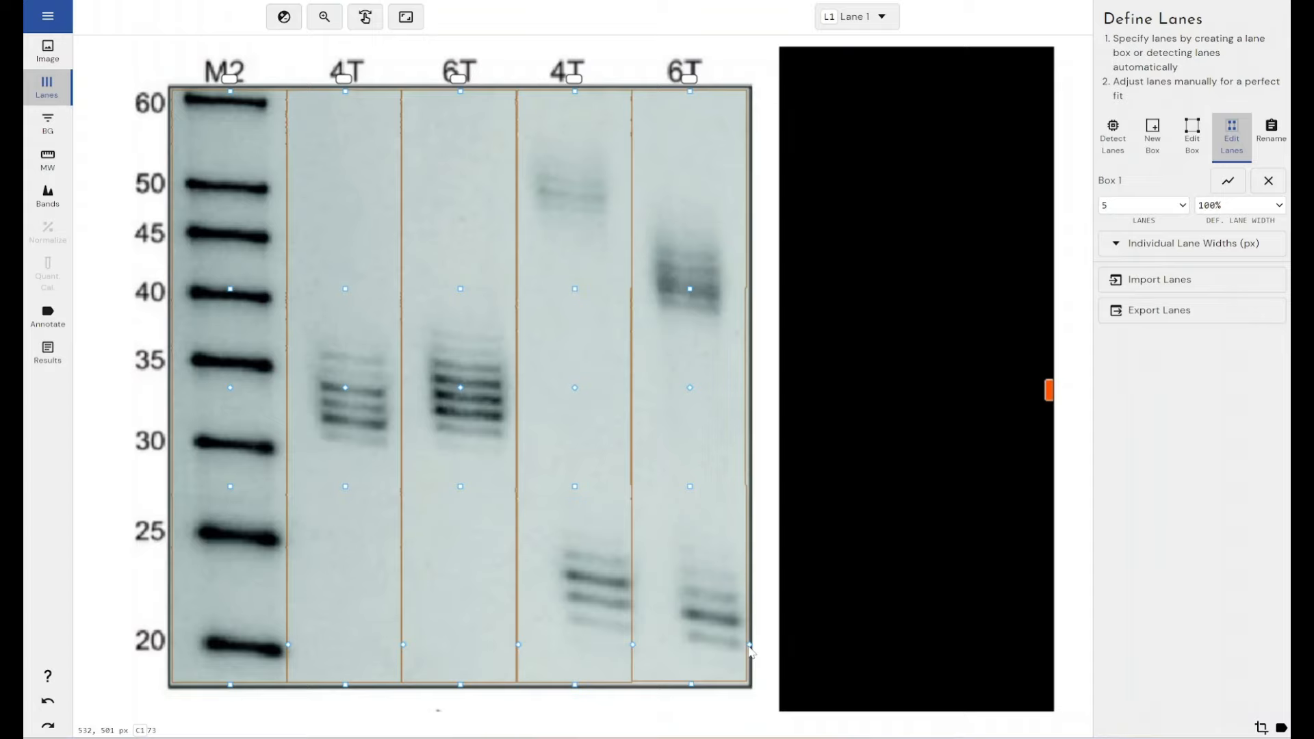
left_click_drag(750, 646, 734, 648)
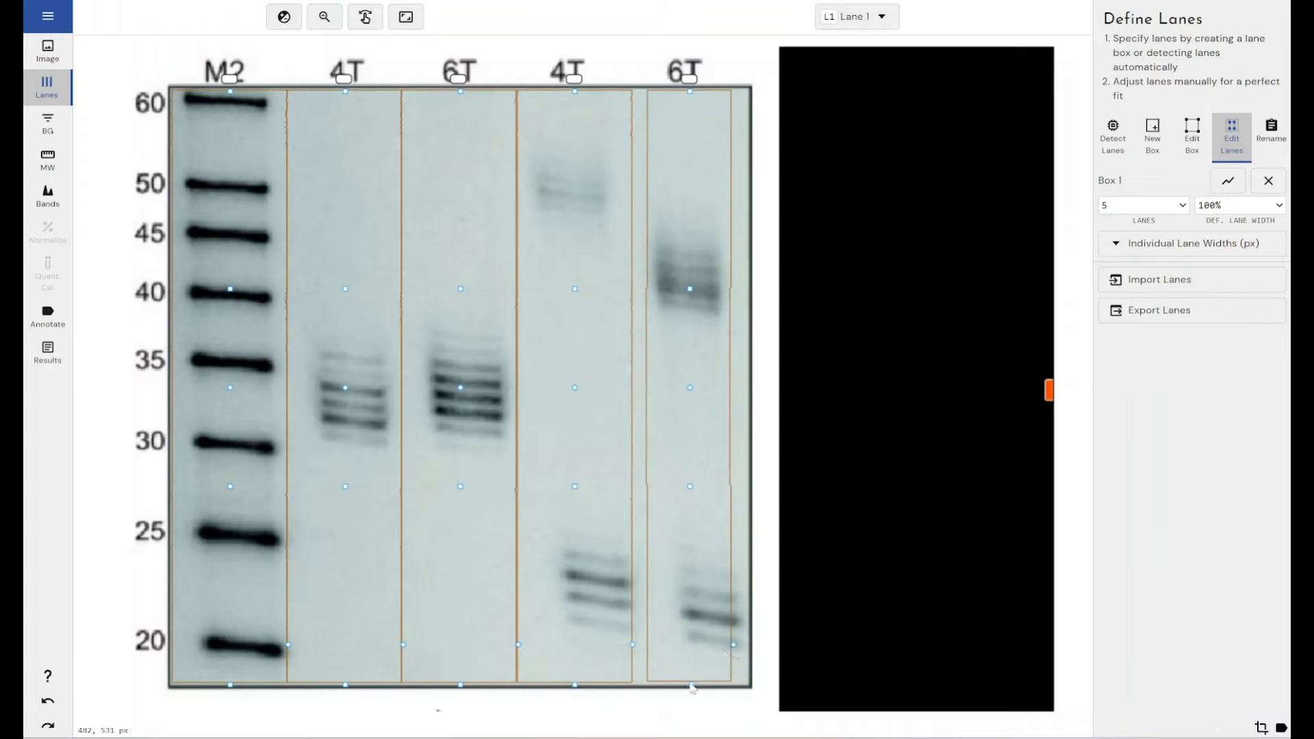
left_click_drag(693, 687, 704, 680)
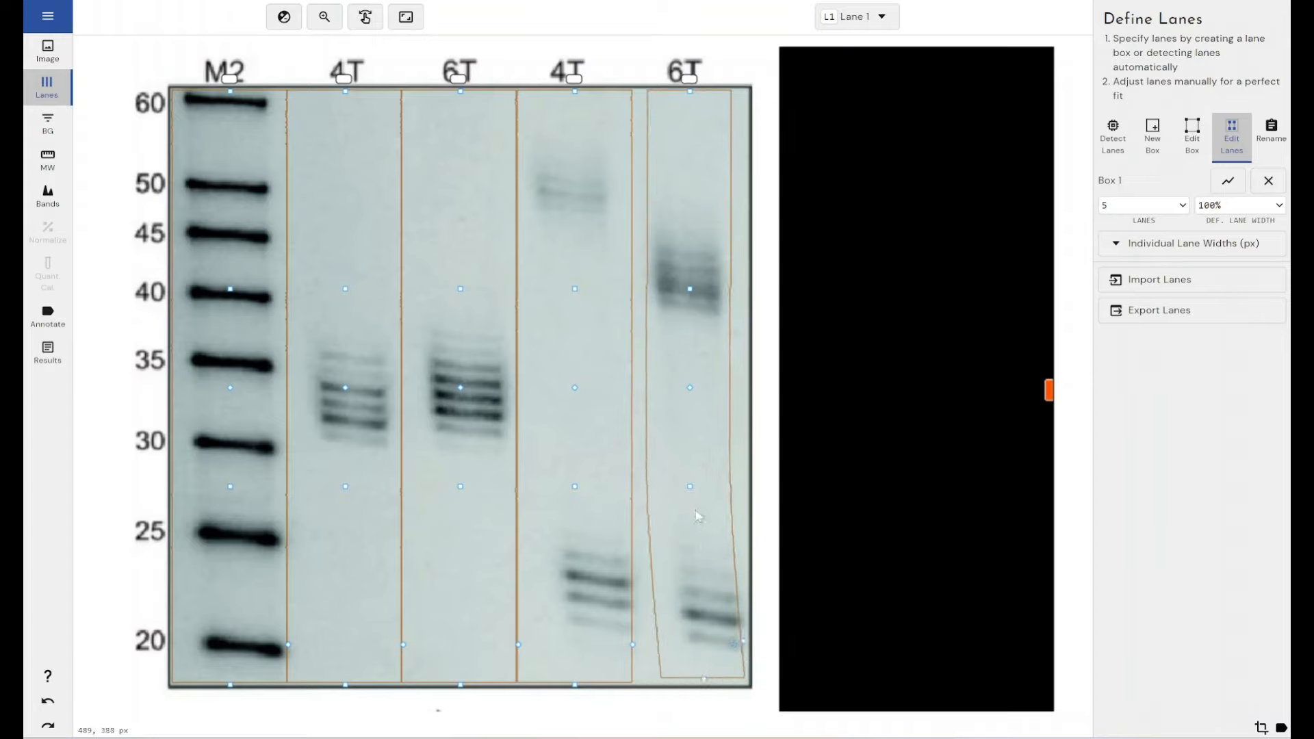
left_click_drag(691, 486, 704, 488)
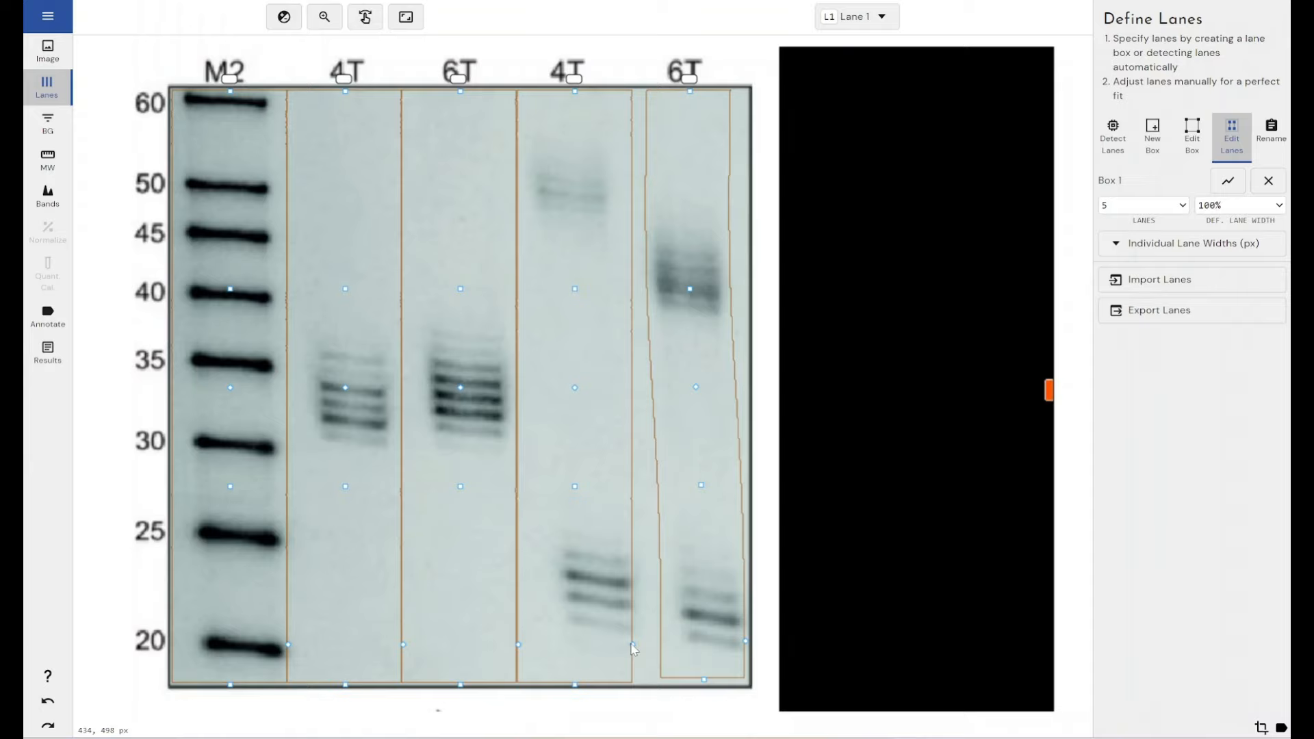
Step: Narrow and slant the fourth lane to follow its 4T bands, and slightly widen the fifth lane
left_click_drag(633, 647, 620, 645)
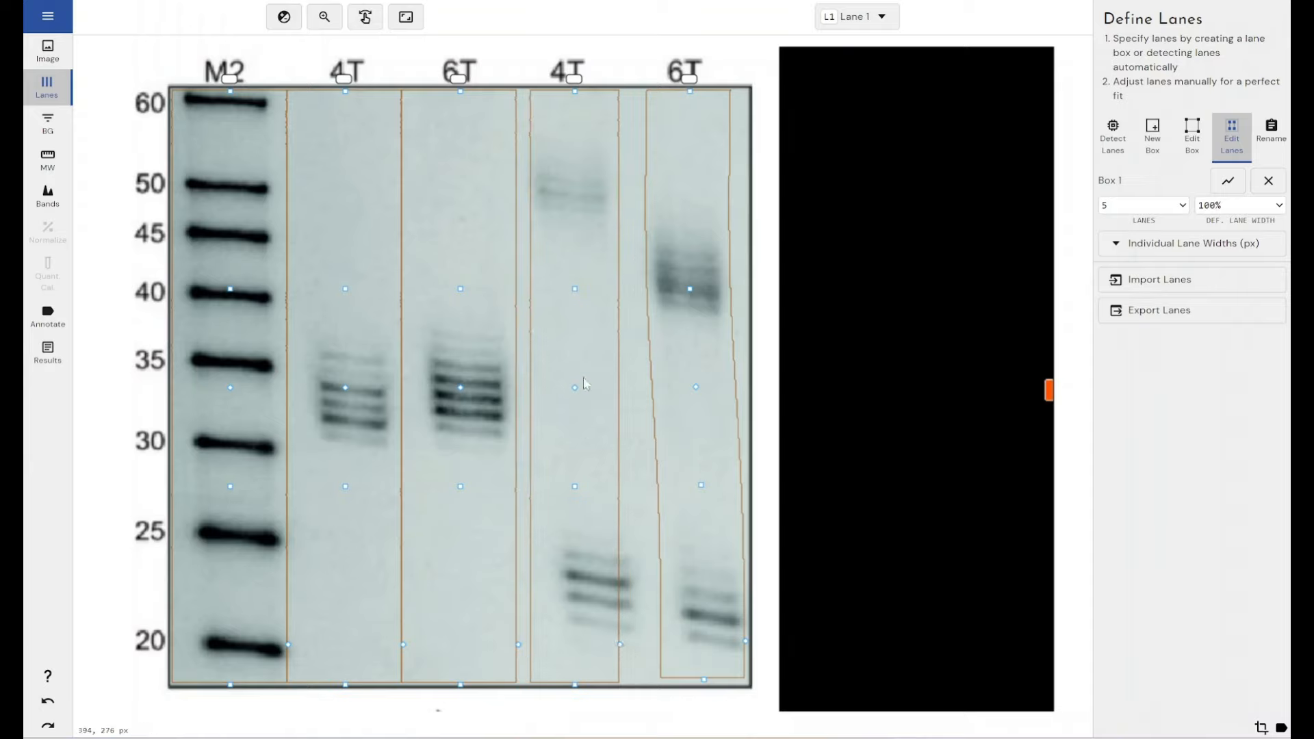
left_click_drag(575, 685, 597, 683)
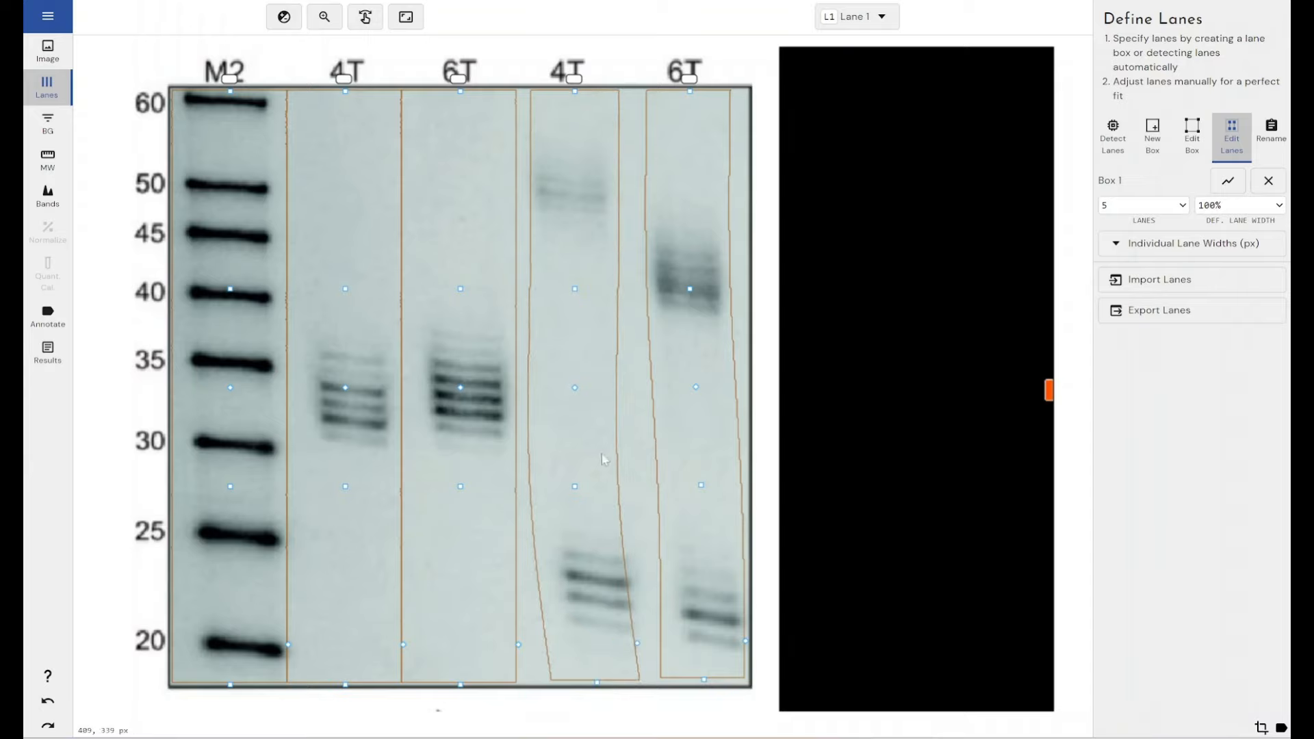
left_click_drag(575, 486, 589, 484)
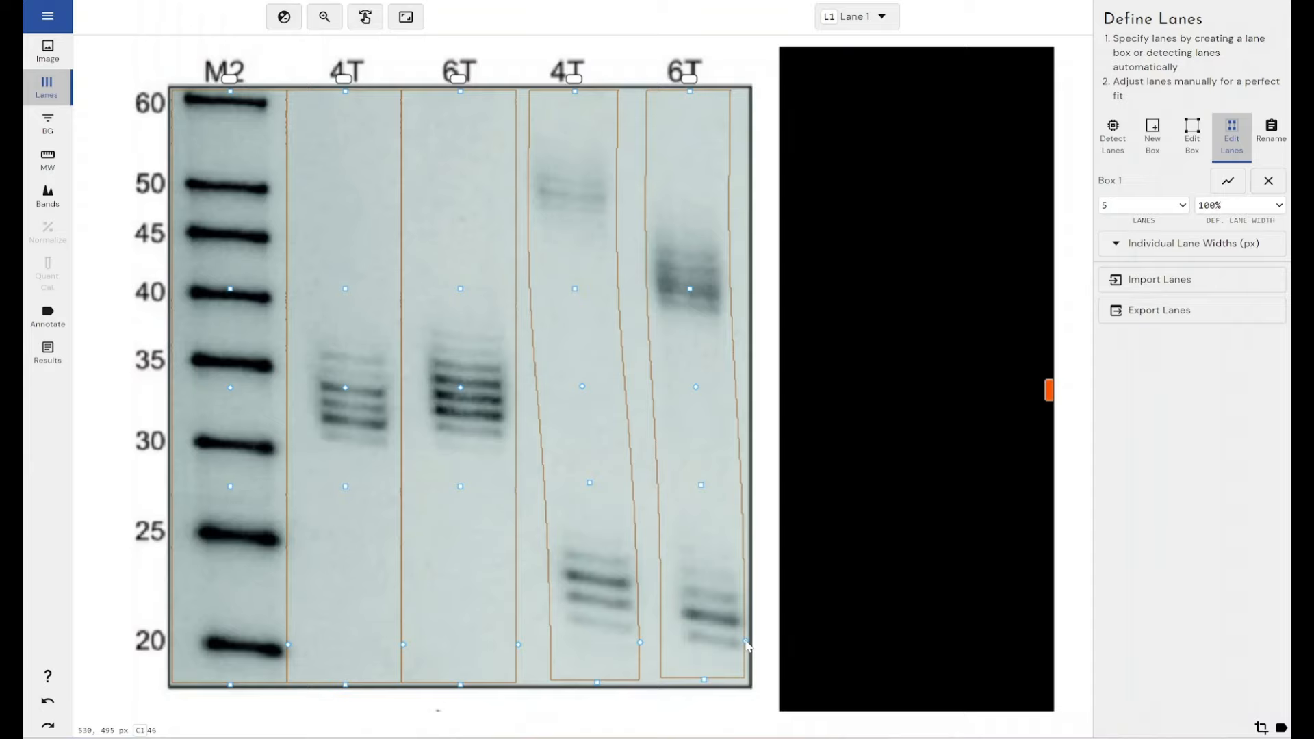
left_click_drag(746, 643, 749, 644)
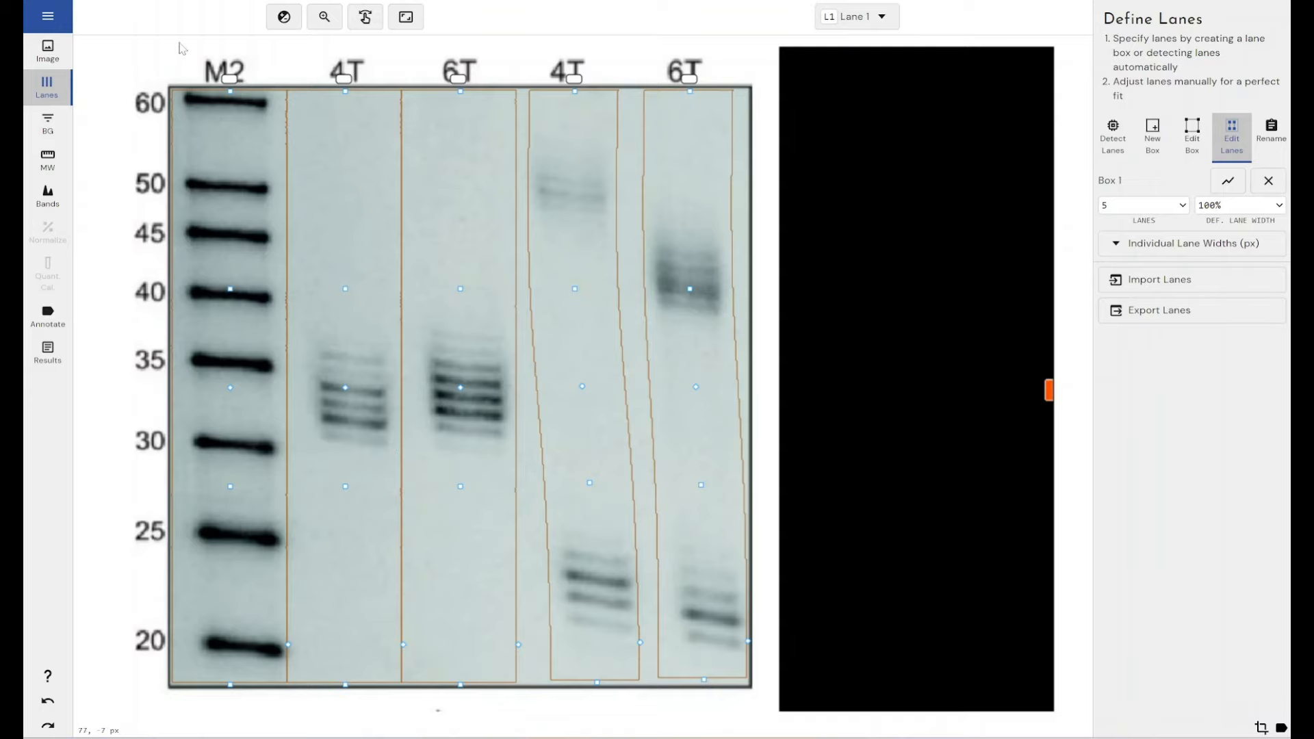
Step: Go to background definition and show the intensity profile of Lane 2 together with Lane 1
left_click(48, 124)
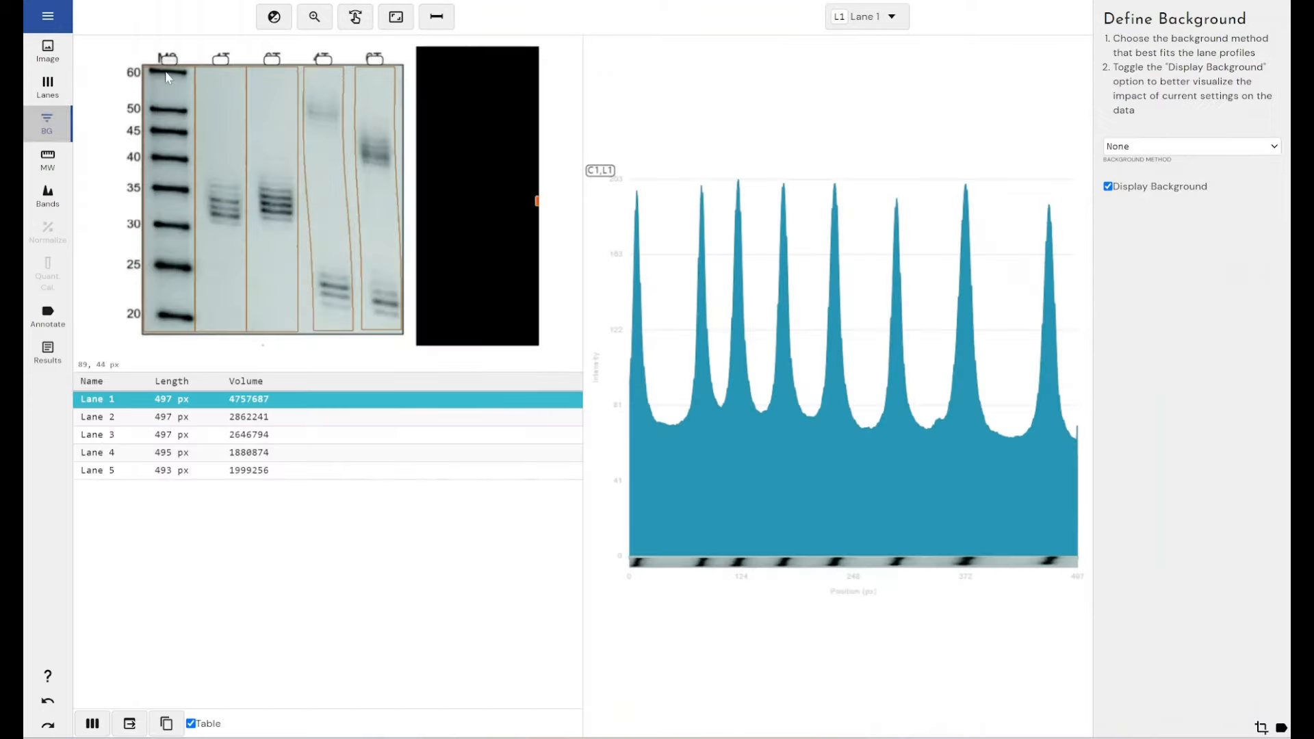
left_click(859, 16)
left_click(849, 108)
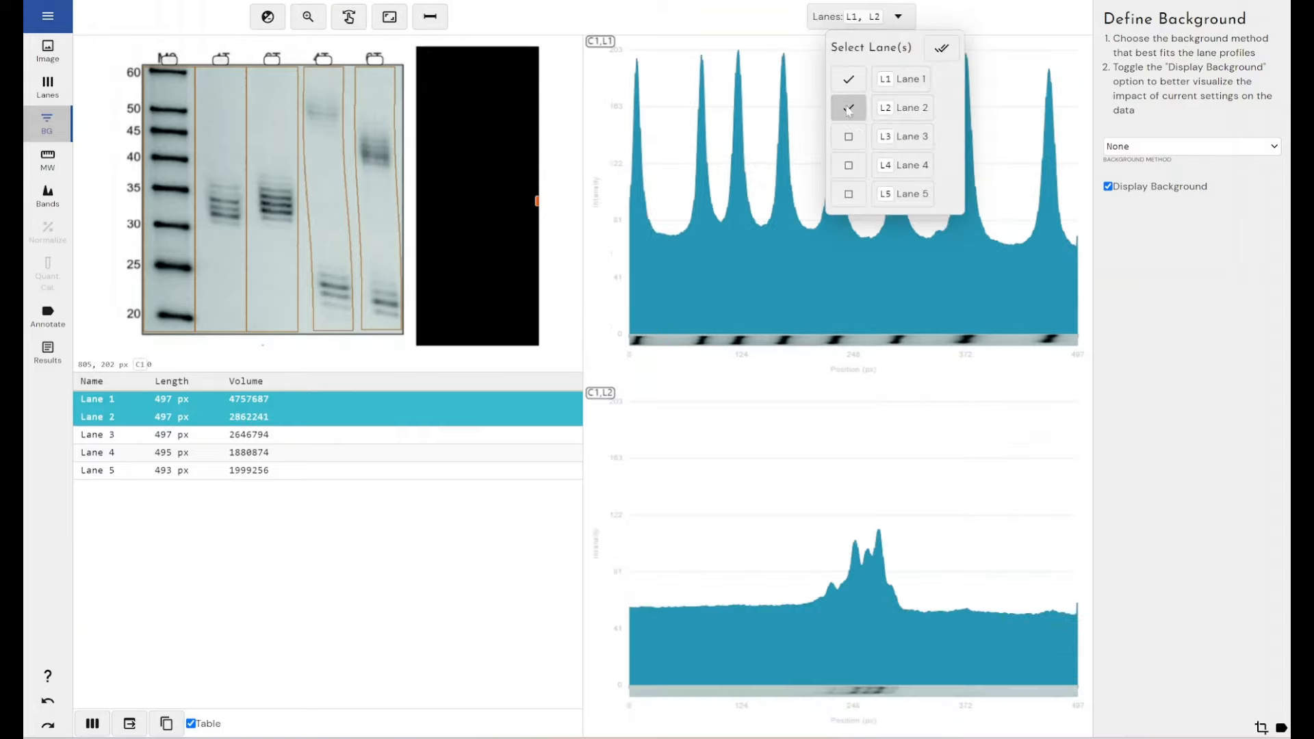
left_click(938, 399)
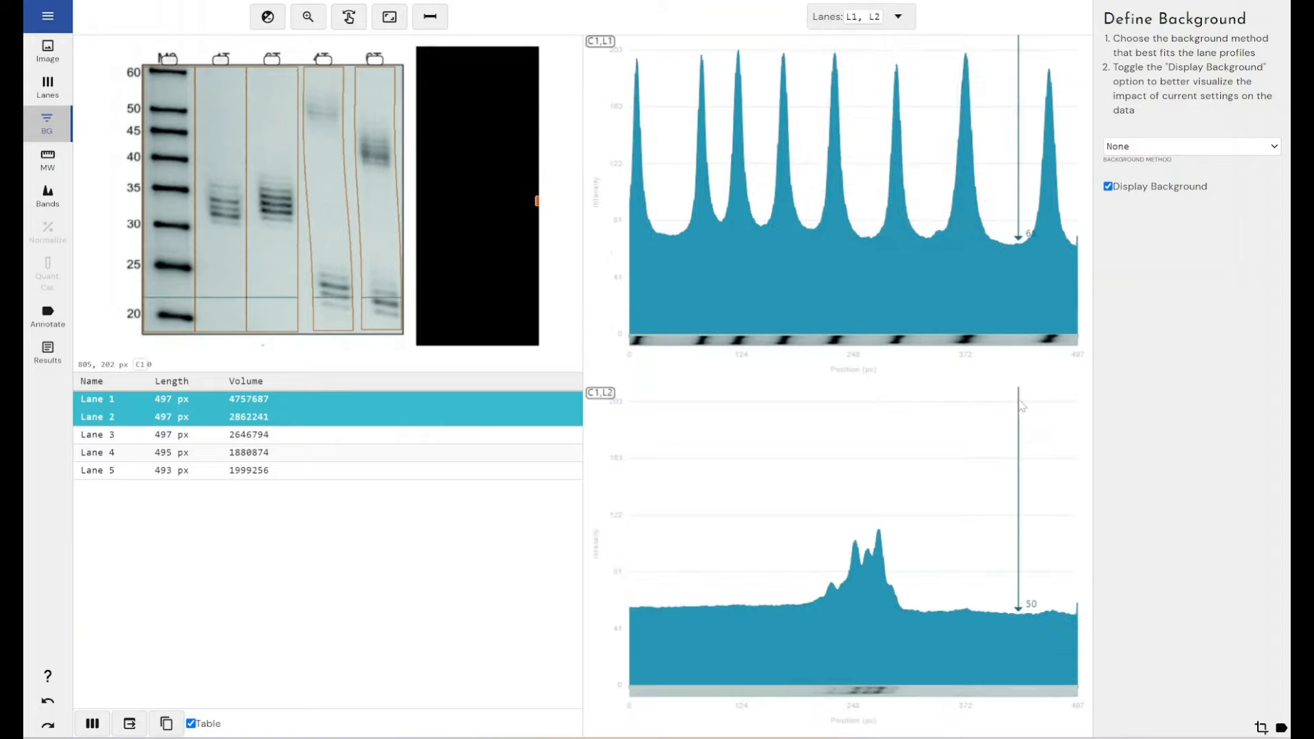
Step: Apply the Rolling Ball background method with a radius of 28% of lane length
left_click(1189, 152)
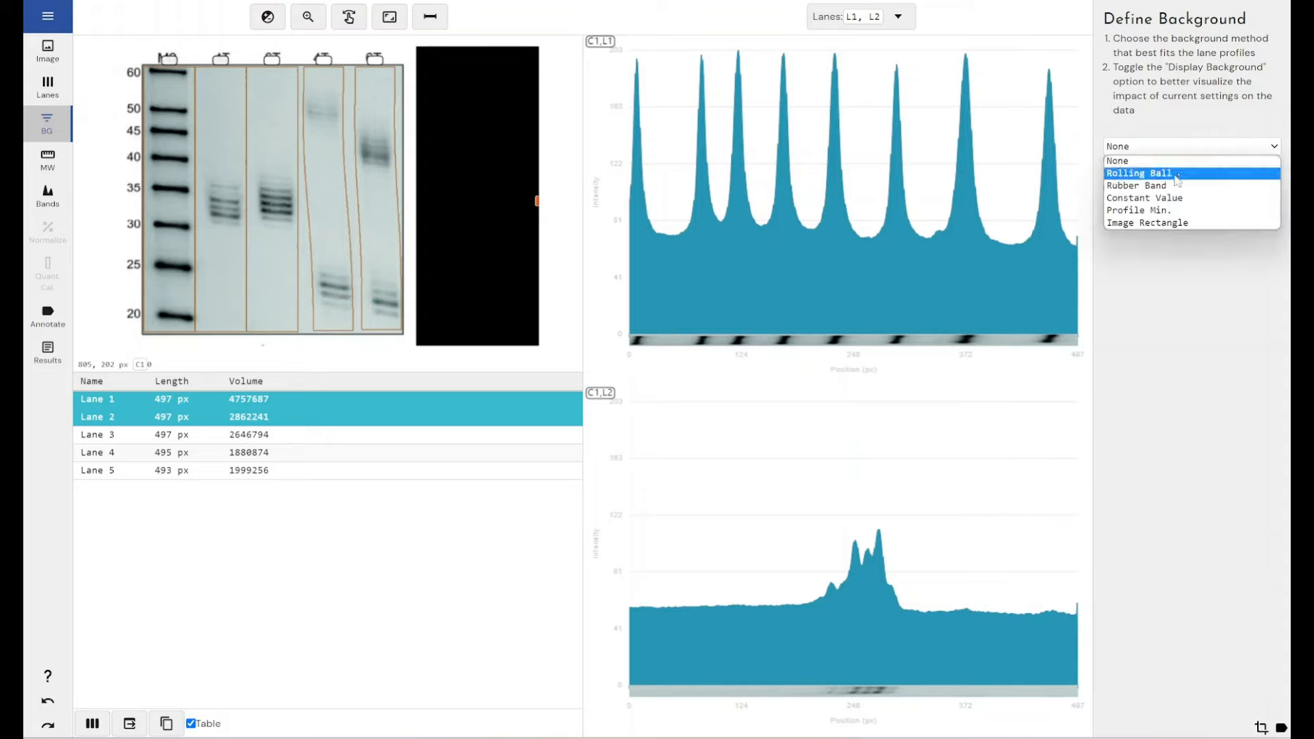
left_click(1178, 173)
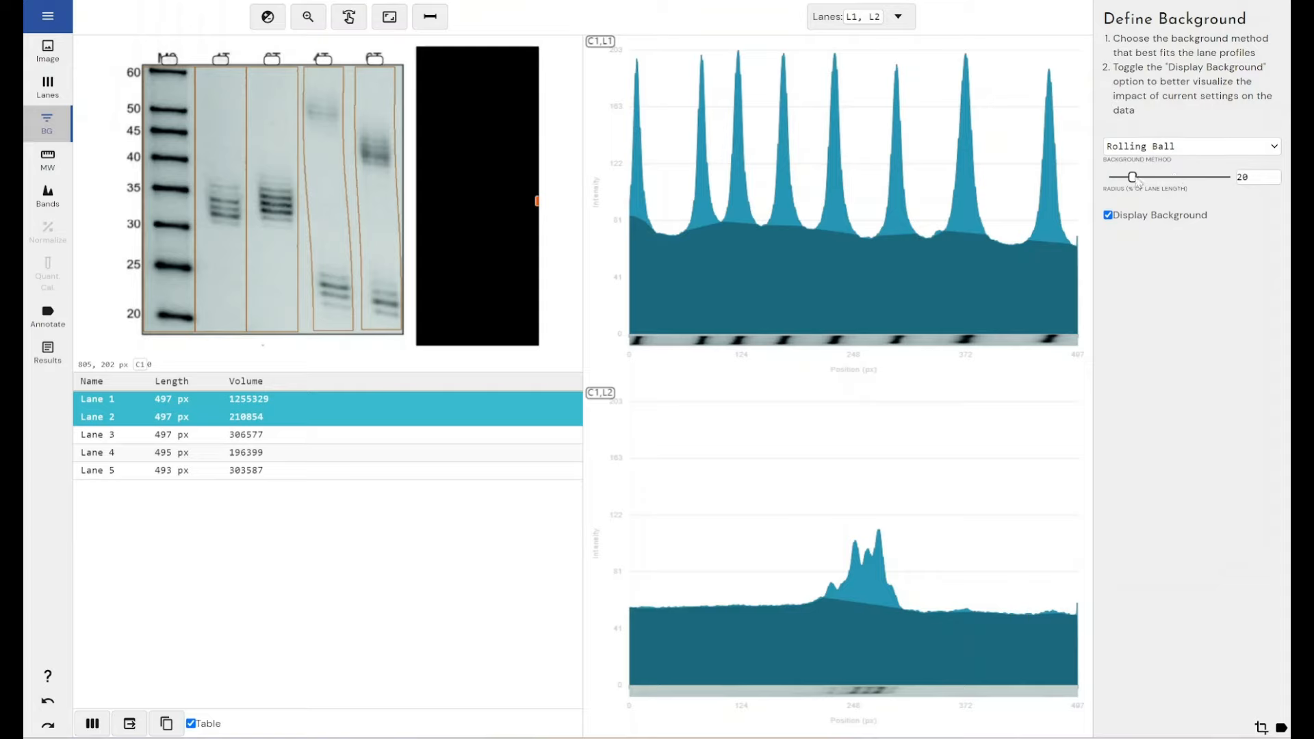
mouse_move(1136, 181)
left_mouse_down()
mouse_move(1173, 180)
mouse_move(1128, 178)
left_mouse_up()
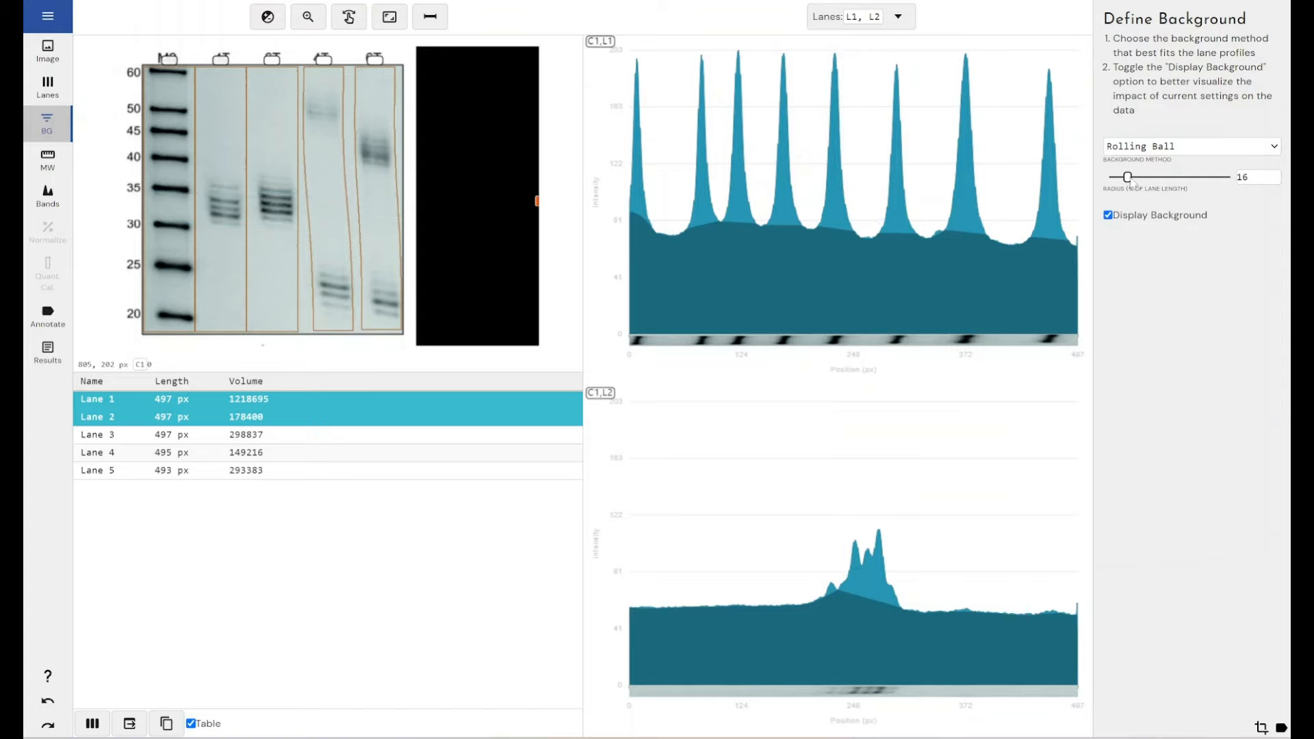
left_click_drag(1129, 177, 1135, 177)
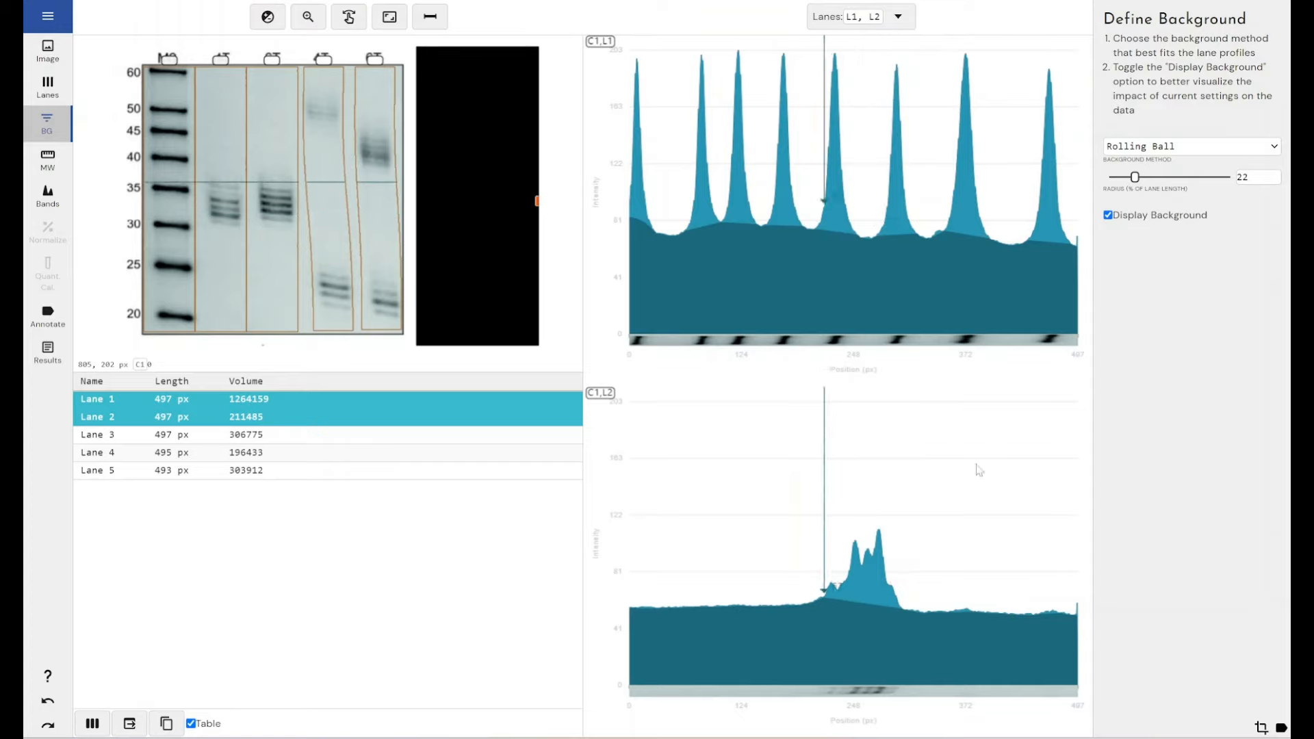
left_click_drag(1135, 180, 1143, 180)
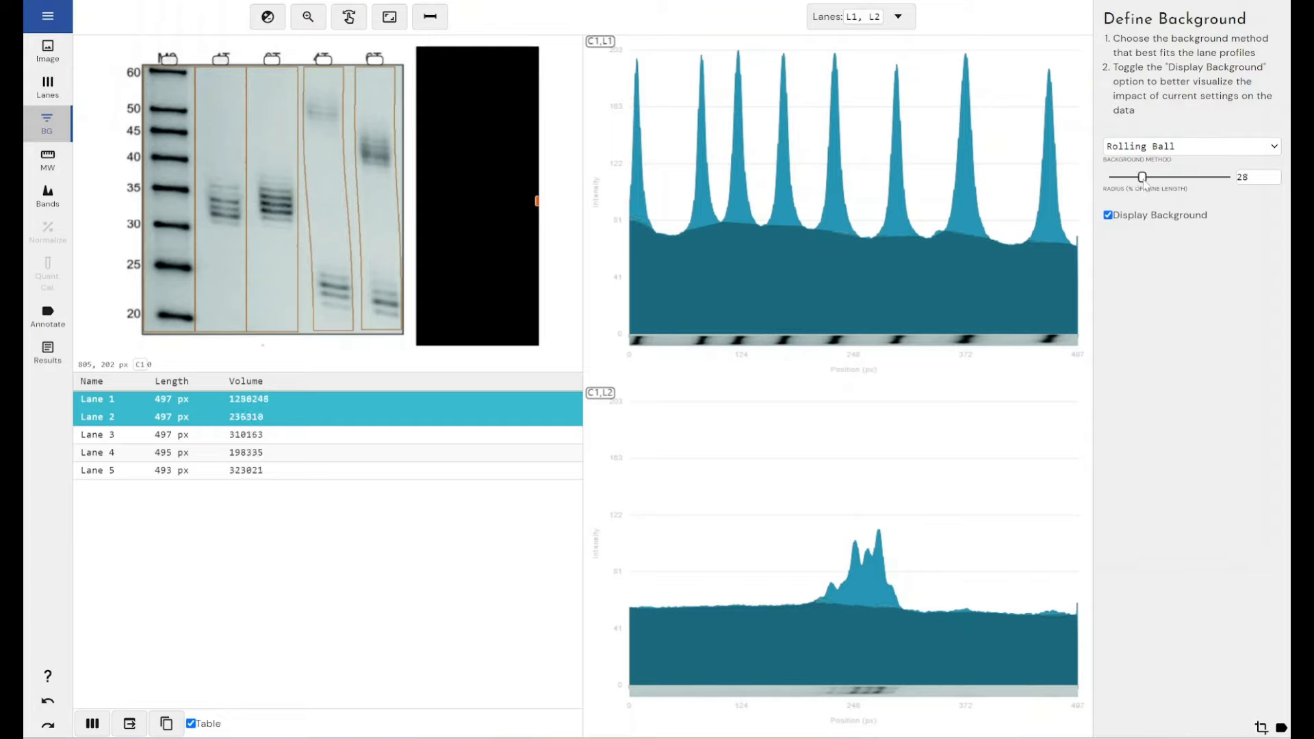
Step: Review the background fit on the profiles of Lanes 3, 4 and 5 as well, and return to showing only Lane 1
left_click(898, 16)
left_click(830, 136)
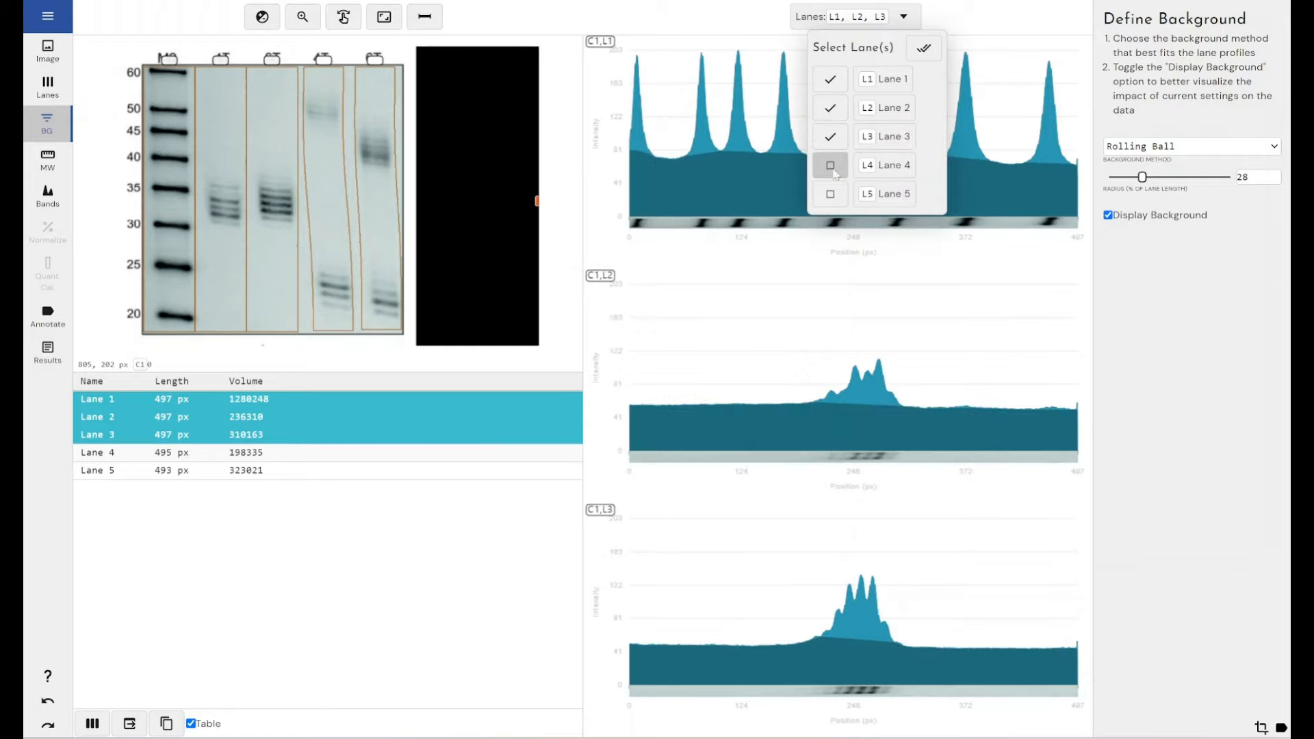
left_click(831, 166)
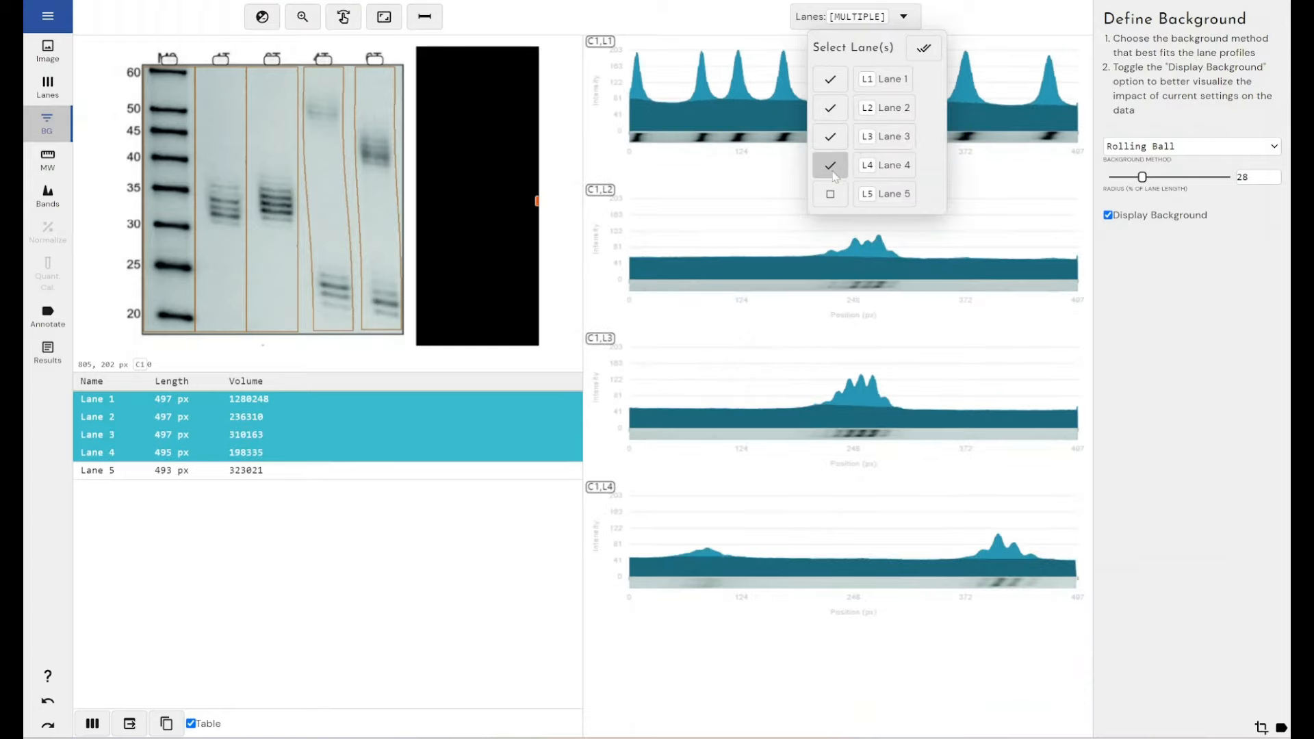
left_click(831, 195)
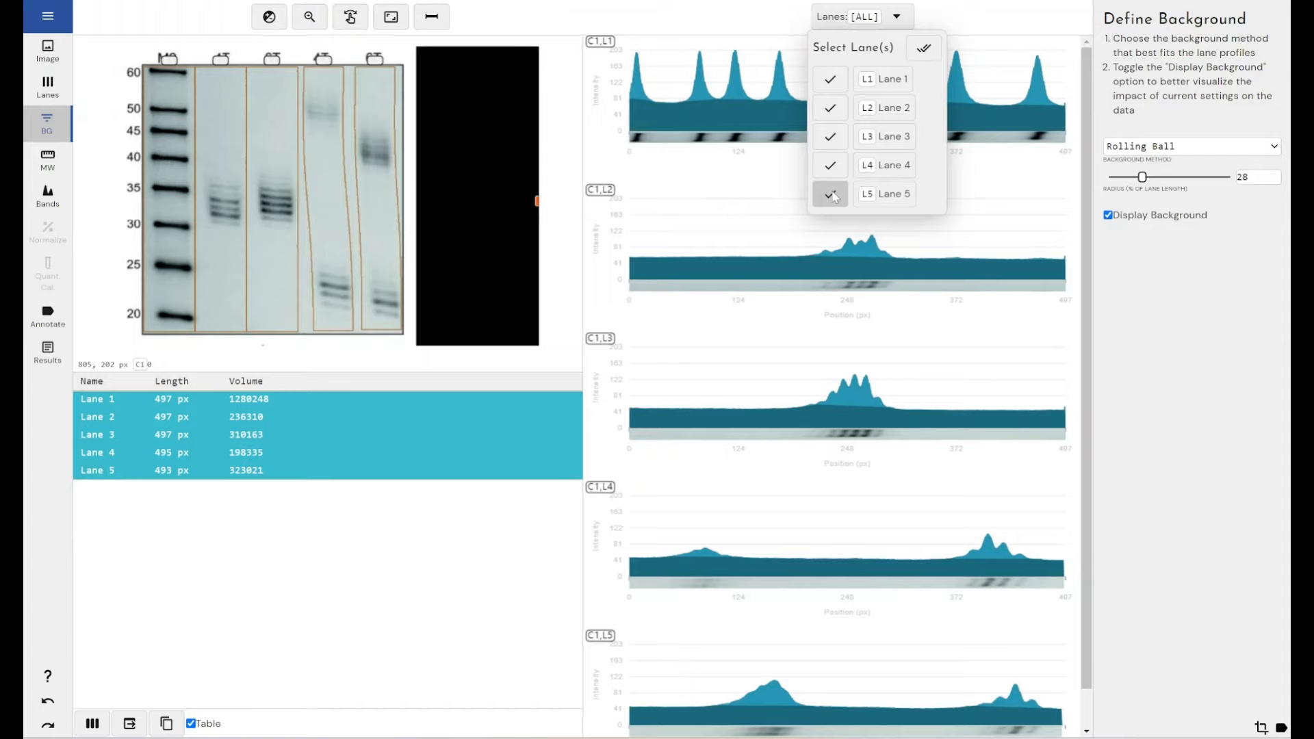
left_click(831, 195)
left_click(831, 165)
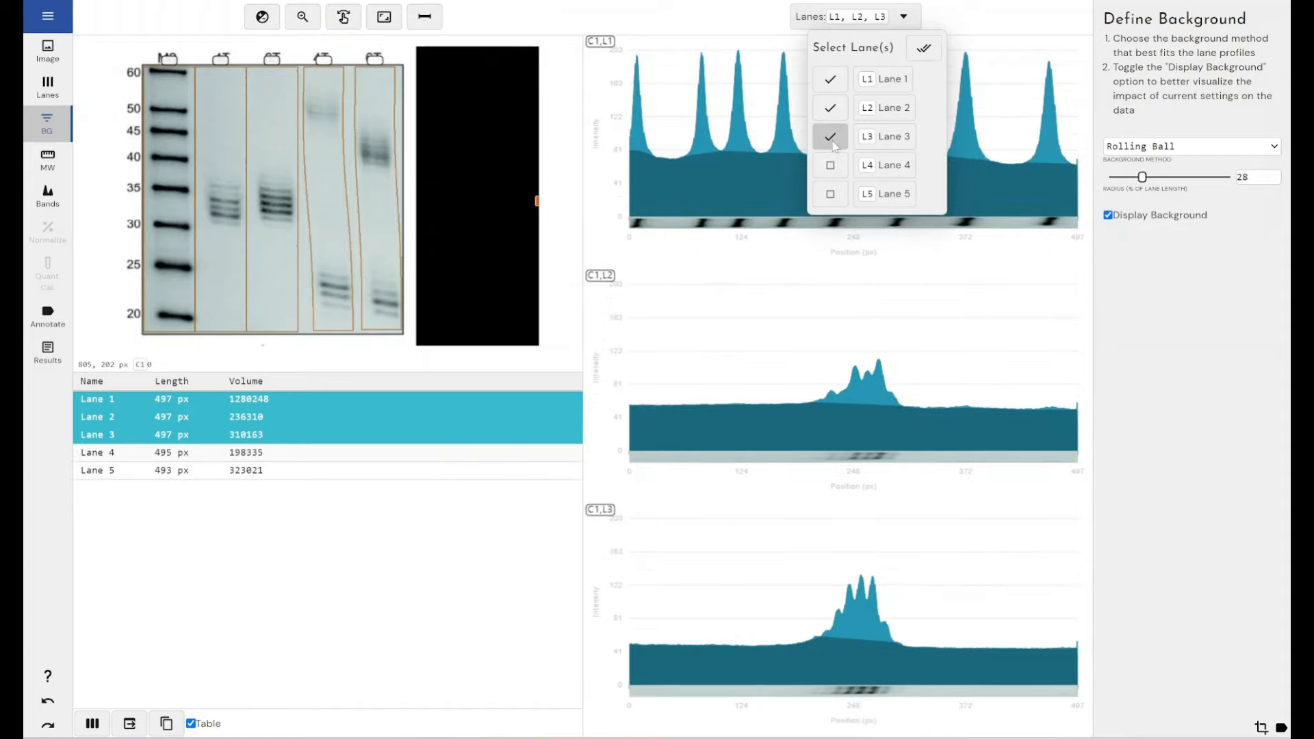
left_click(832, 140)
left_click(831, 108)
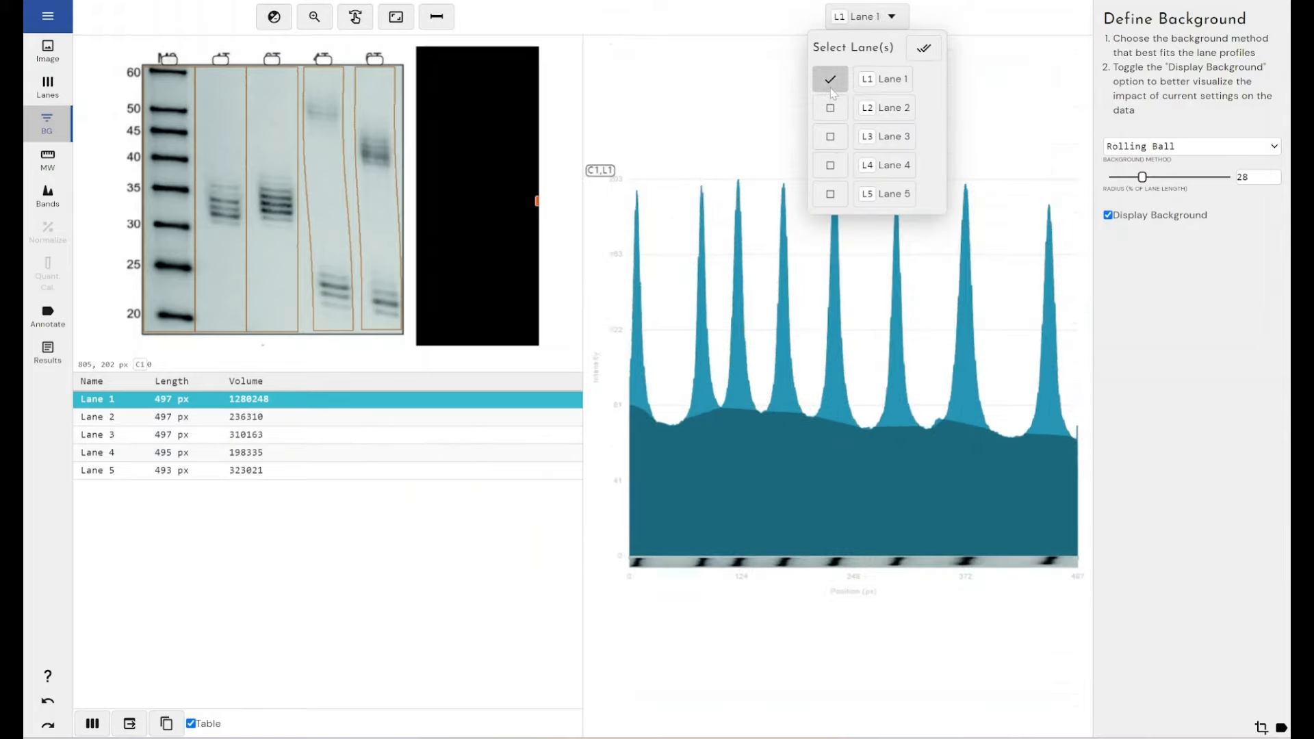
left_click(1122, 289)
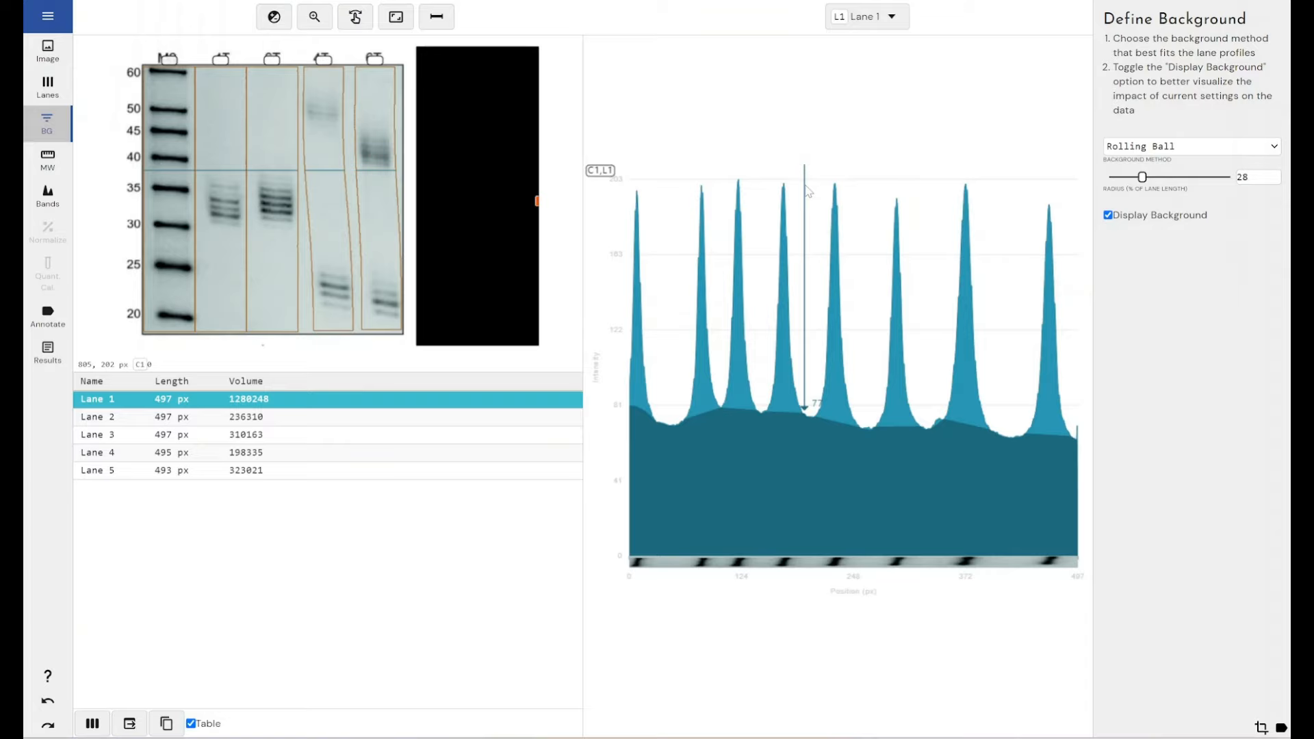
Step: Go to molecular size definition, change the Northern Blot standard template's unit to Nt and save it
left_click(59, 171)
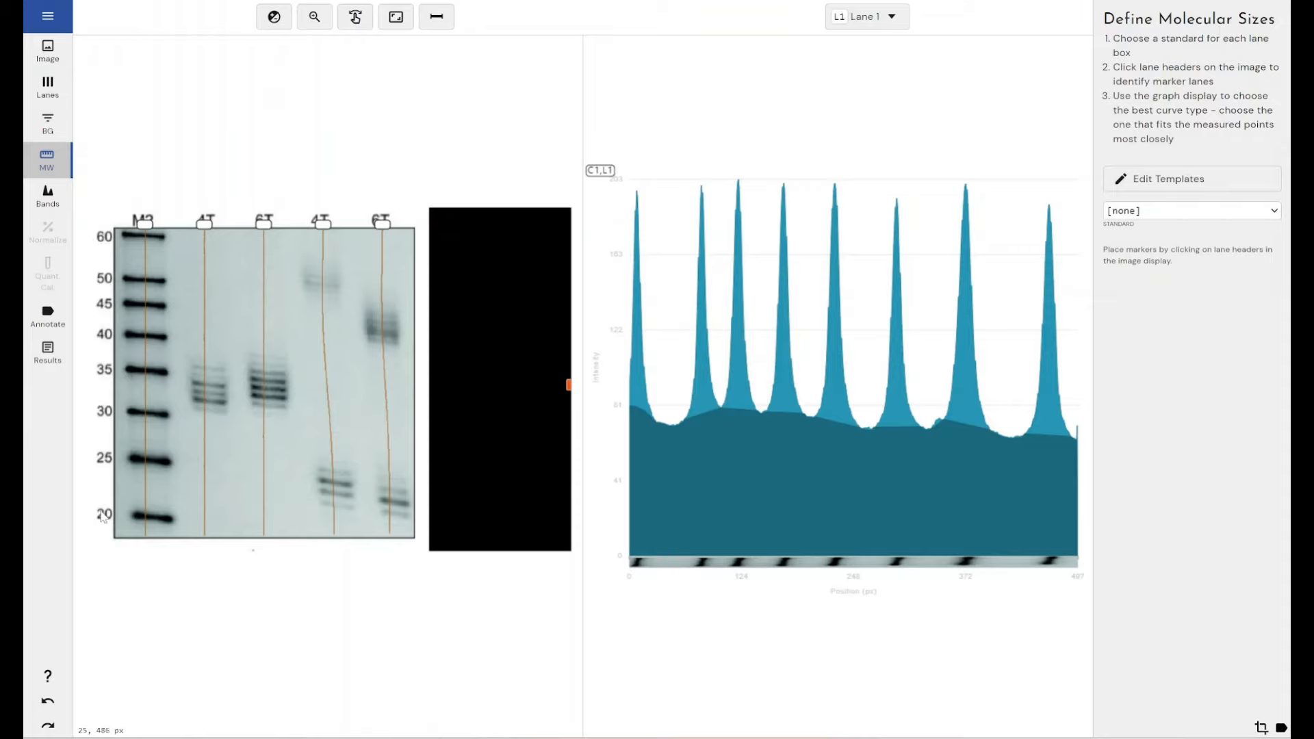
left_click(1157, 184)
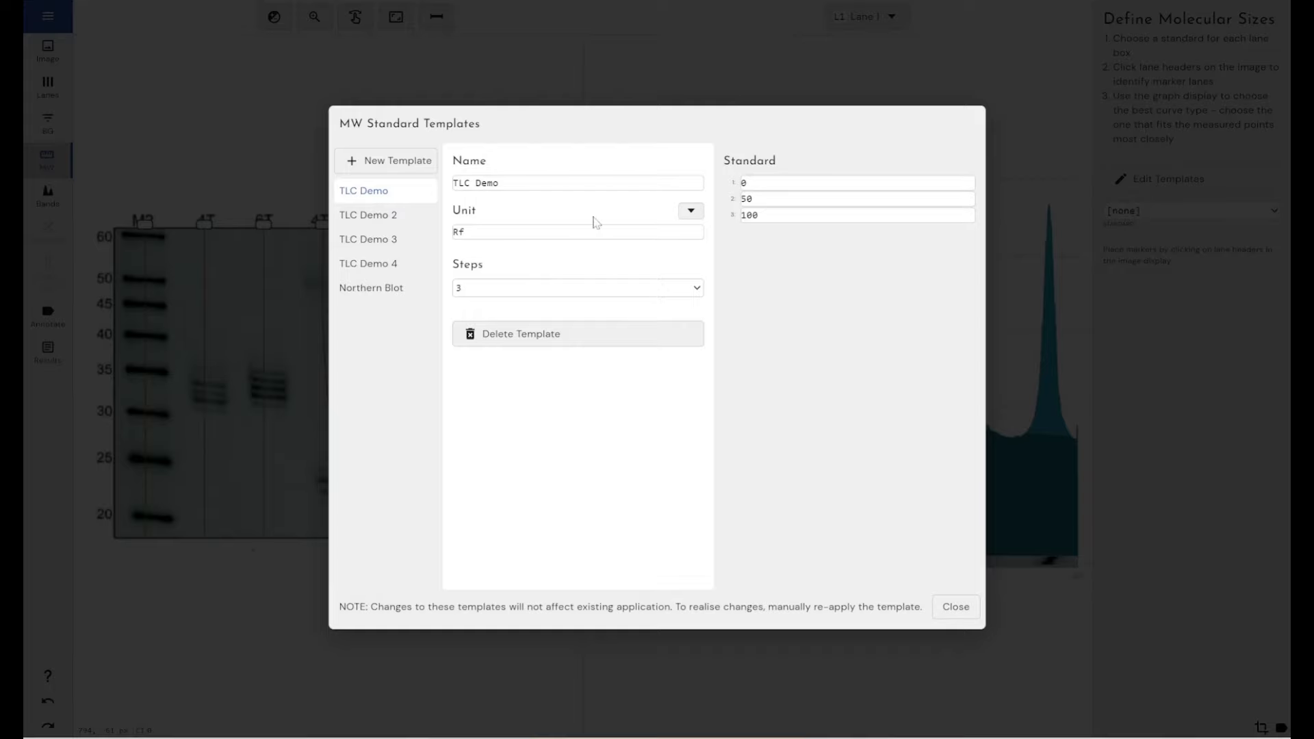
left_click(381, 296)
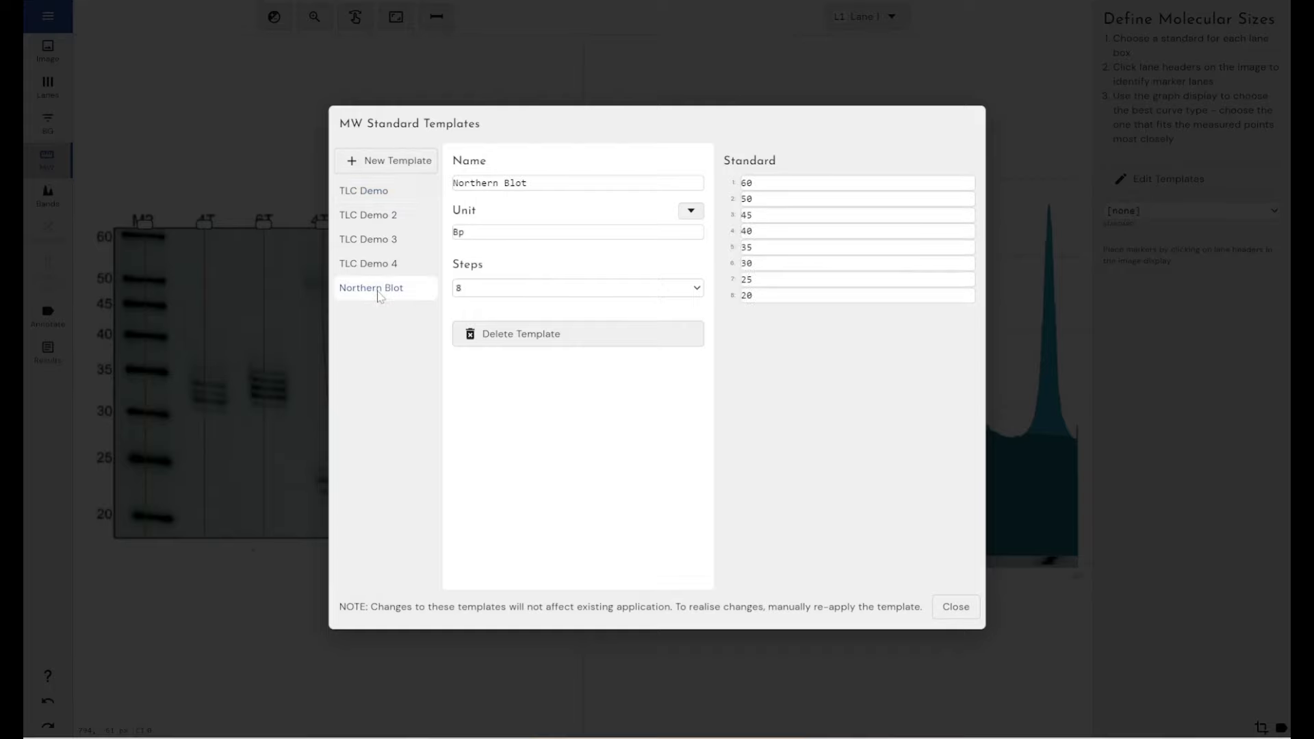
left_click_drag(464, 232, 453, 237)
type("Nt")
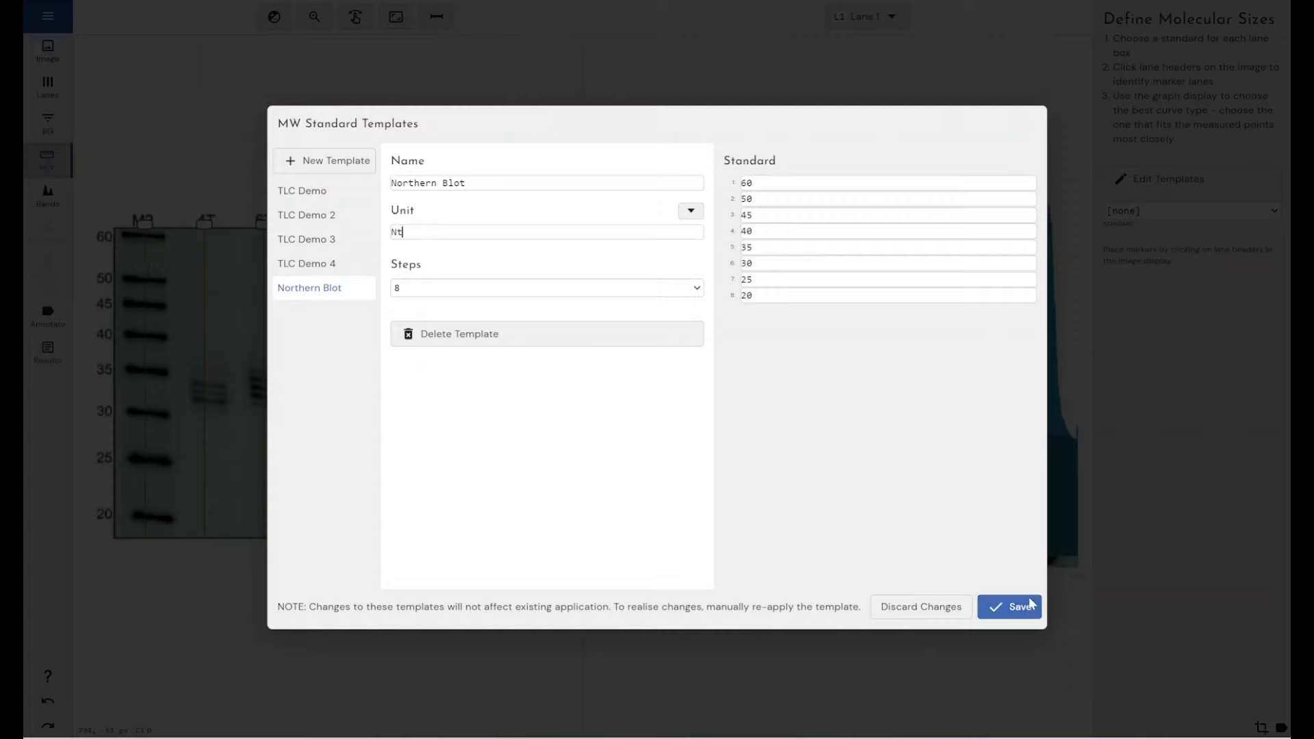
left_click(1001, 607)
Step: Choose the Northern Blot standard and assign it to Lane 1 as the marker lane
left_click(1156, 211)
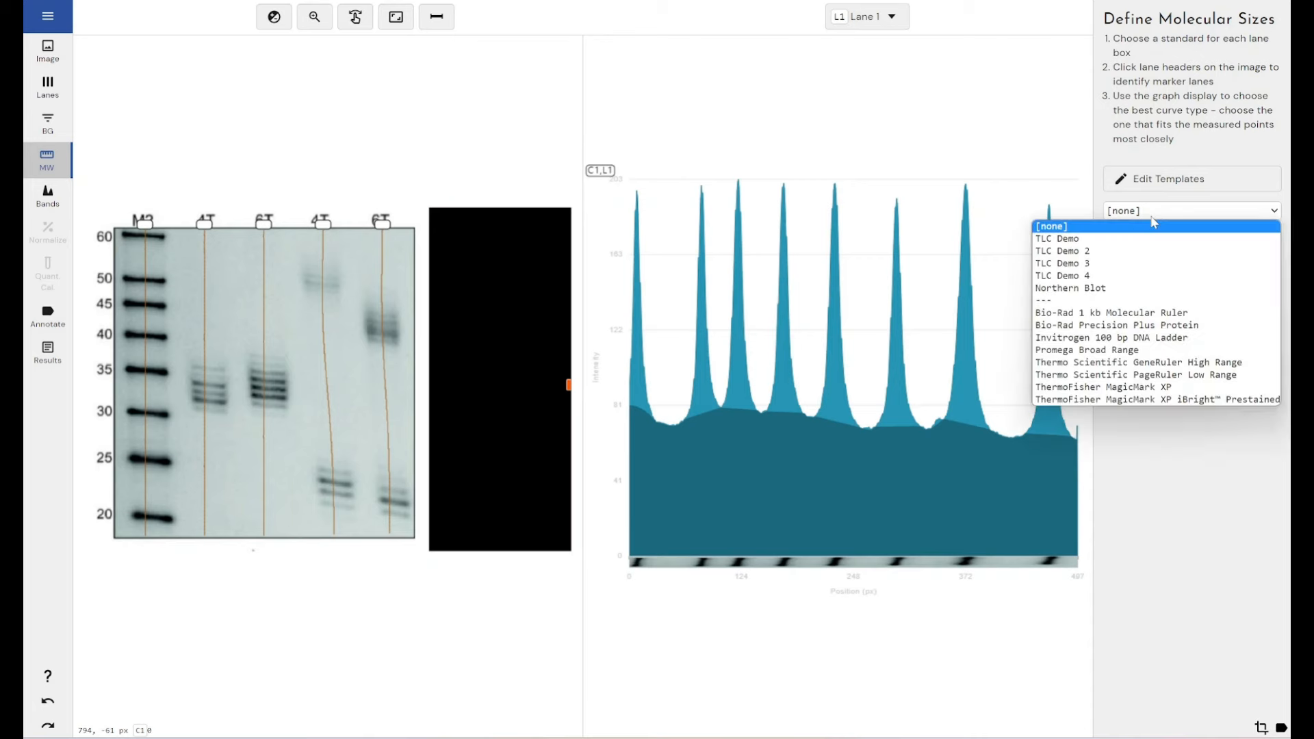
left_click(1113, 289)
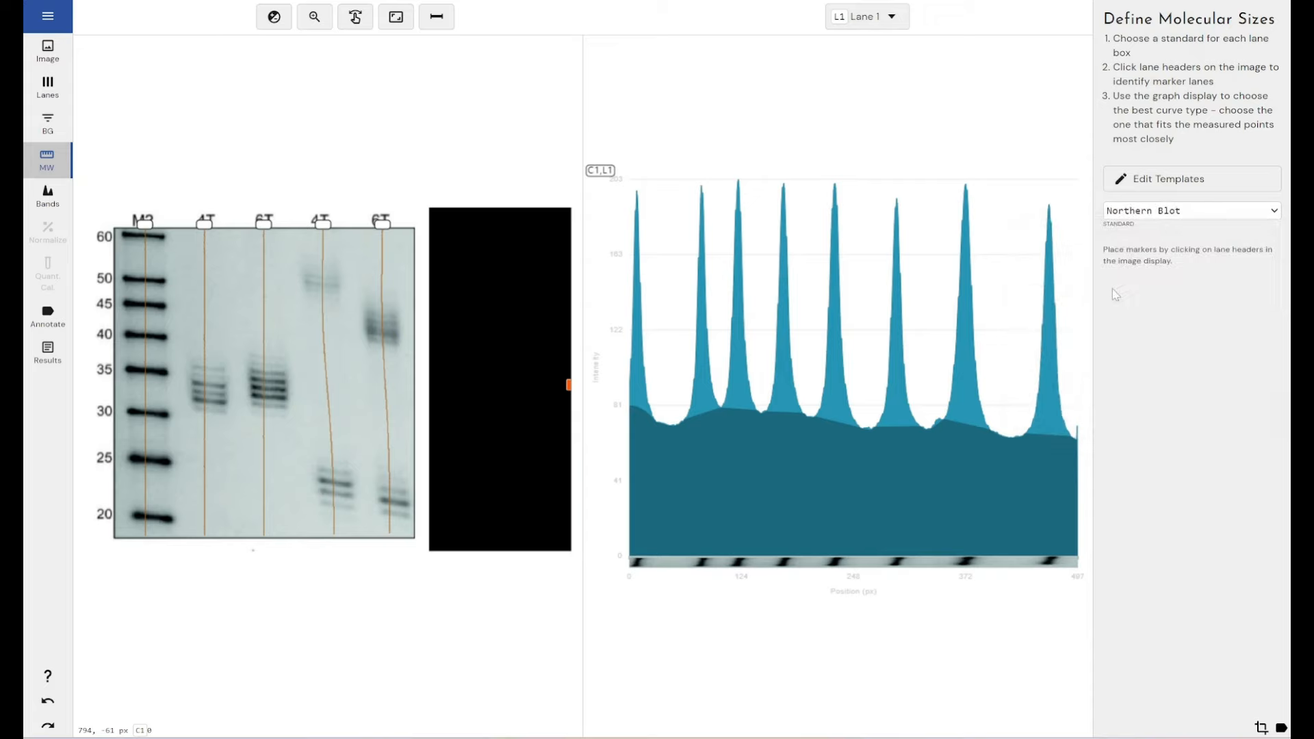
left_click(143, 229)
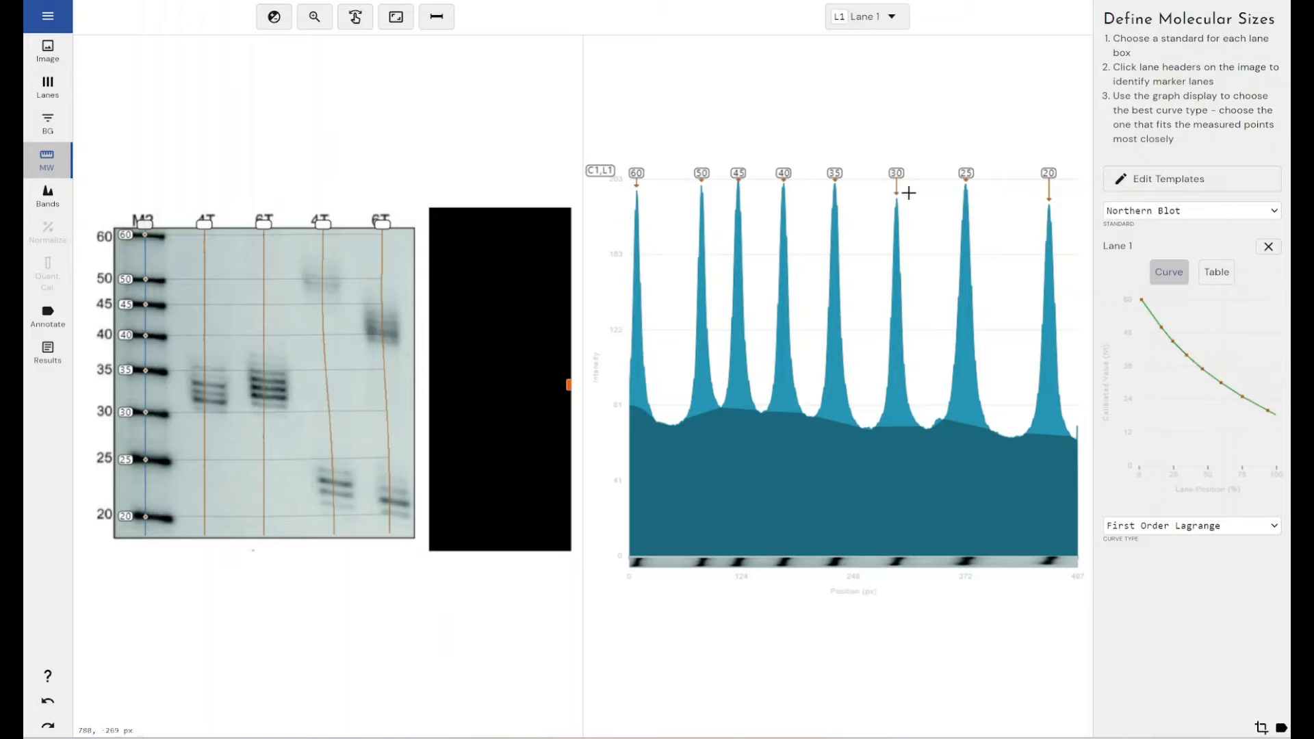
Step: Set the curve type of Lane 1's size calibration to Log
left_click(1223, 527)
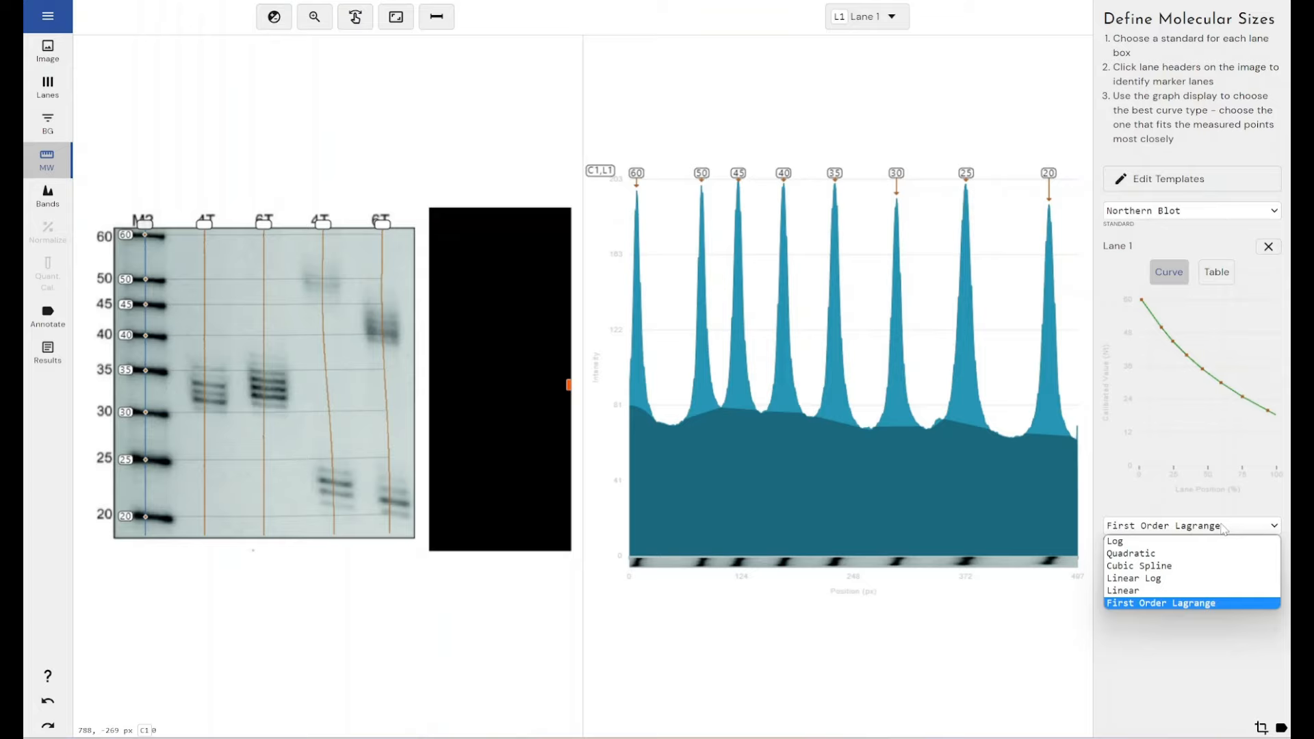
left_click(1219, 541)
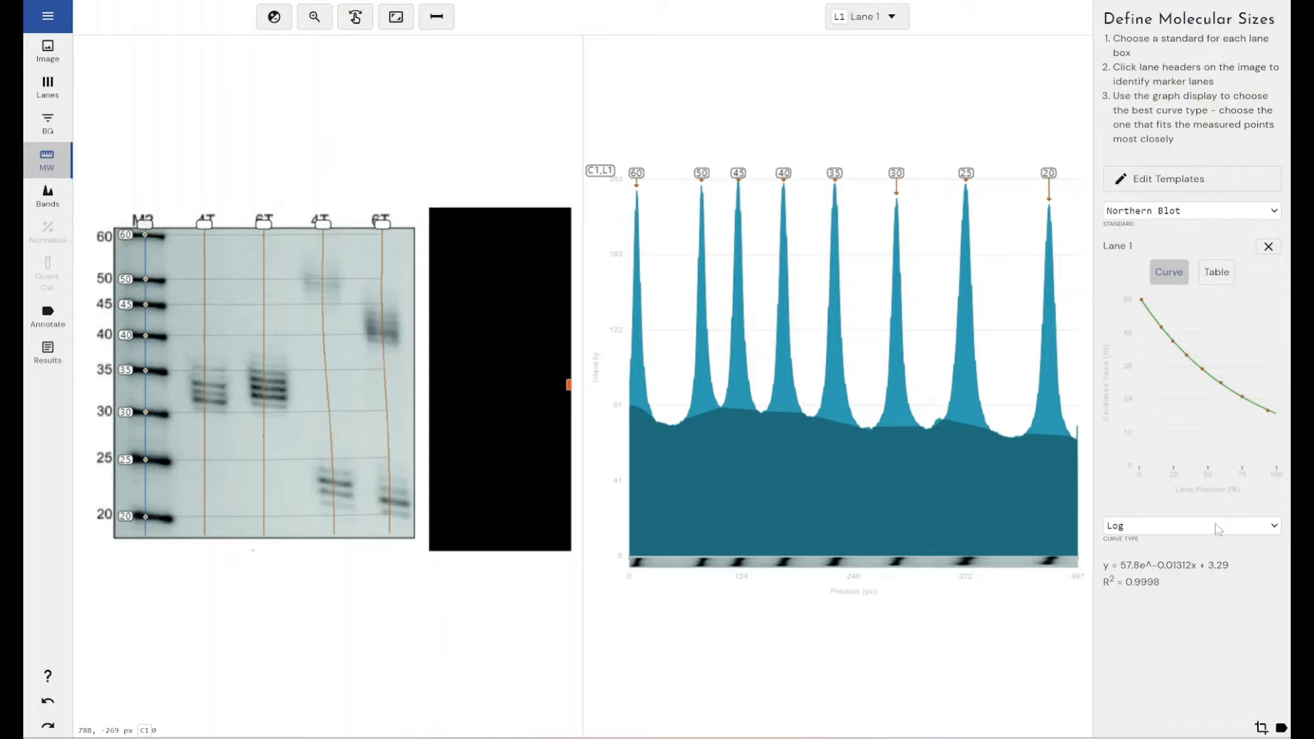
left_click(1218, 528)
left_click(1218, 529)
Step: Go to band definition and detect the bands with the Low Intensity preset
left_click(49, 197)
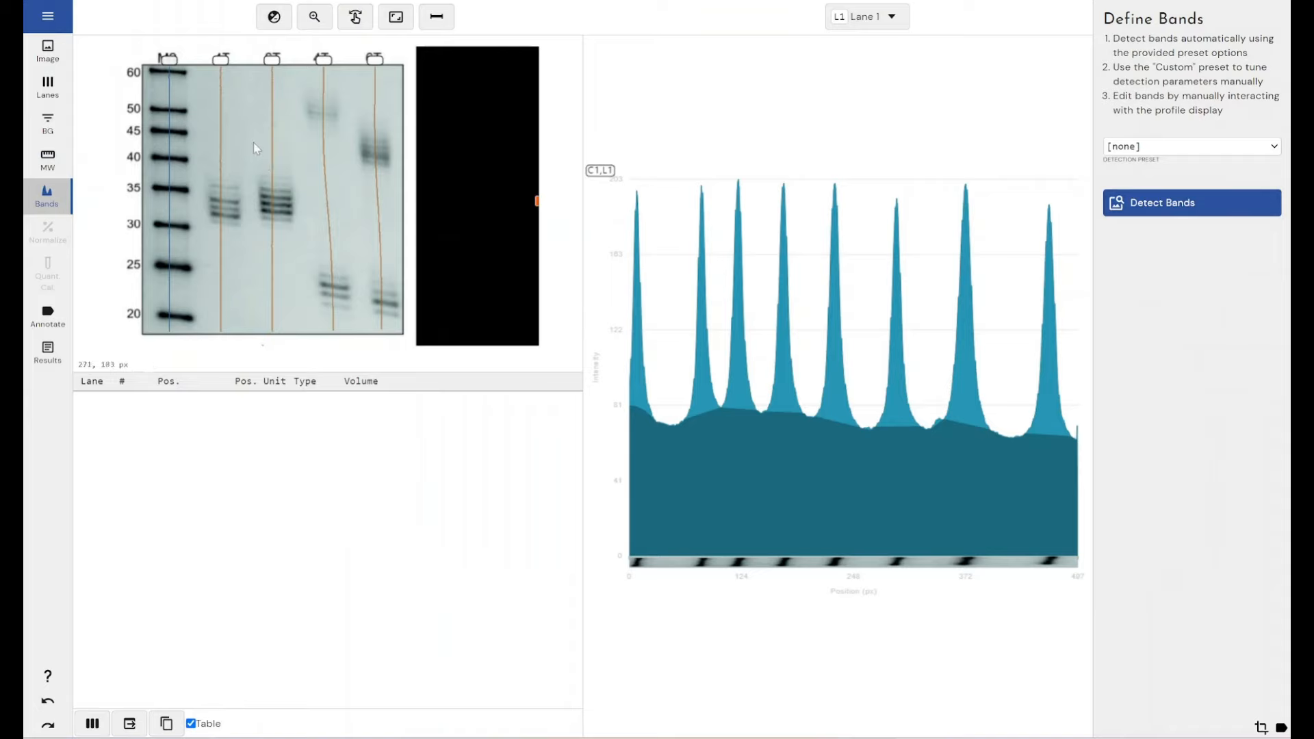
left_click(1124, 148)
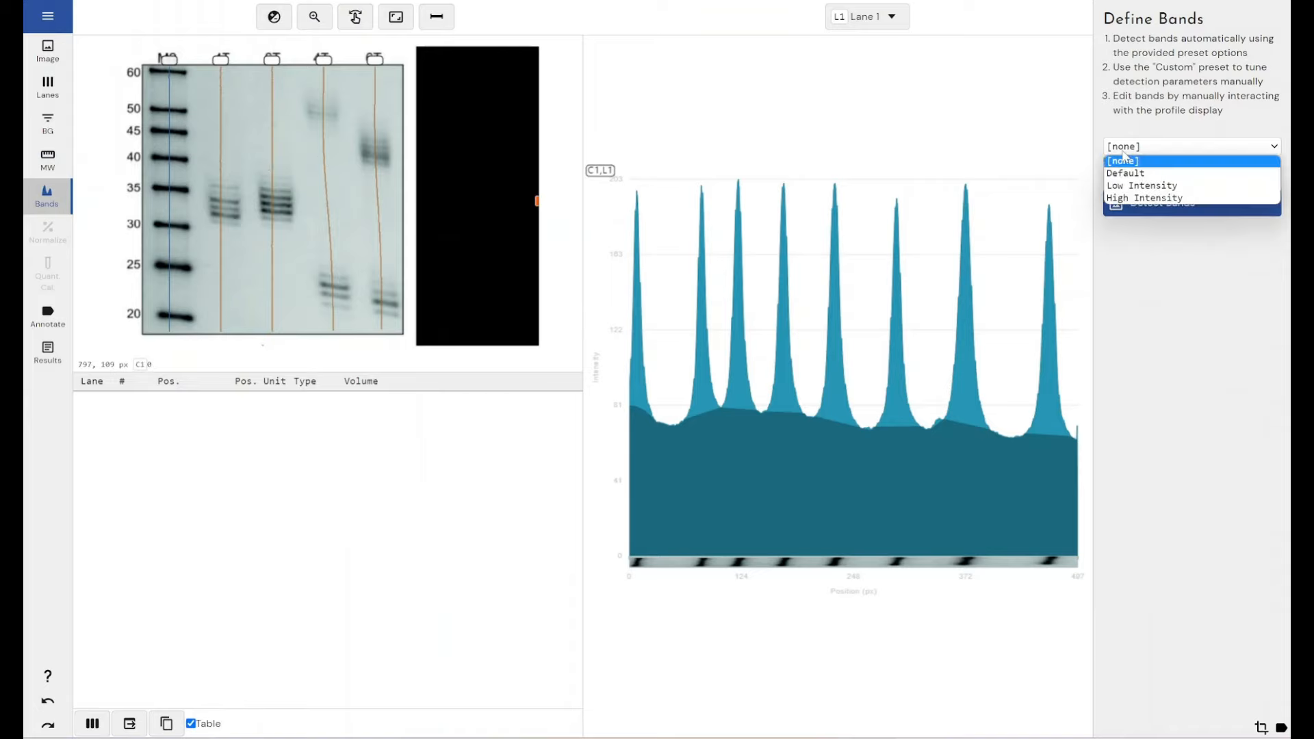
left_click(1130, 186)
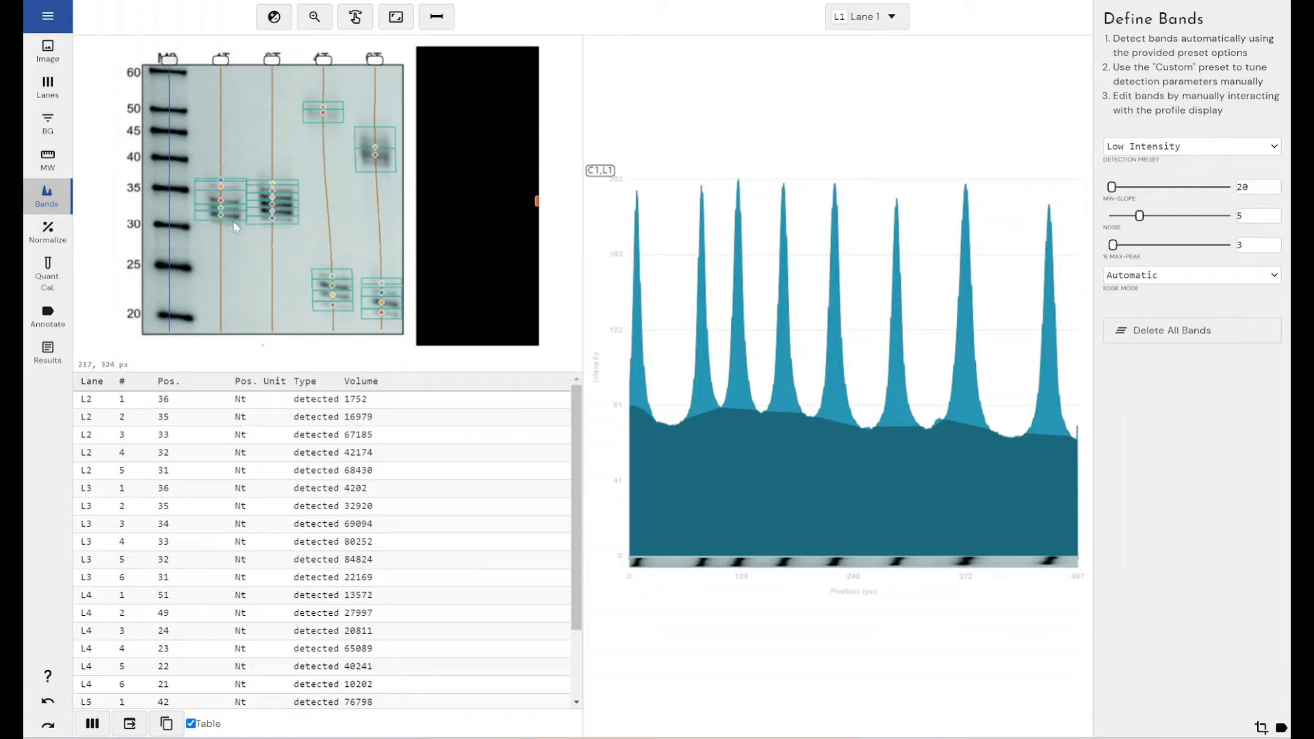
Step: Inspect the detected bands of Lanes 2 and 3 on the image and display the profiles of Lanes 2 to 5, without Lane 1
left_click(314, 17)
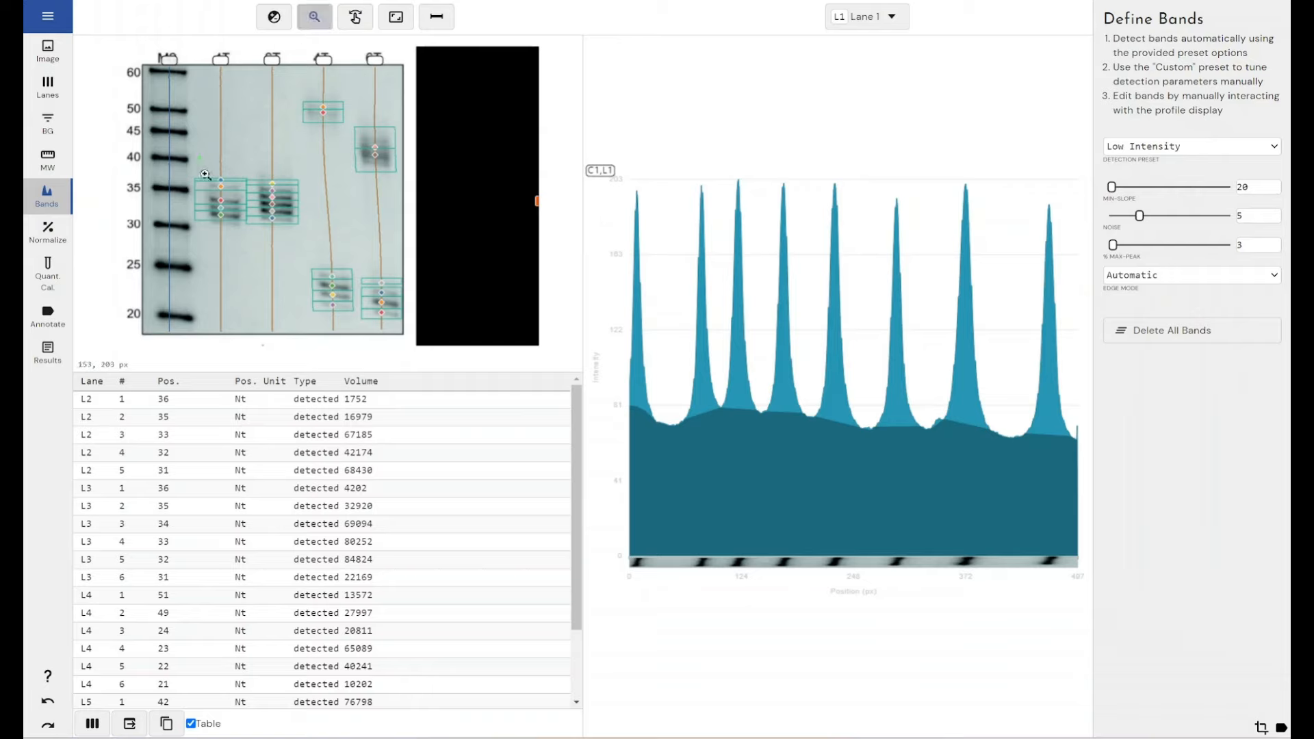
left_click_drag(205, 174, 253, 249)
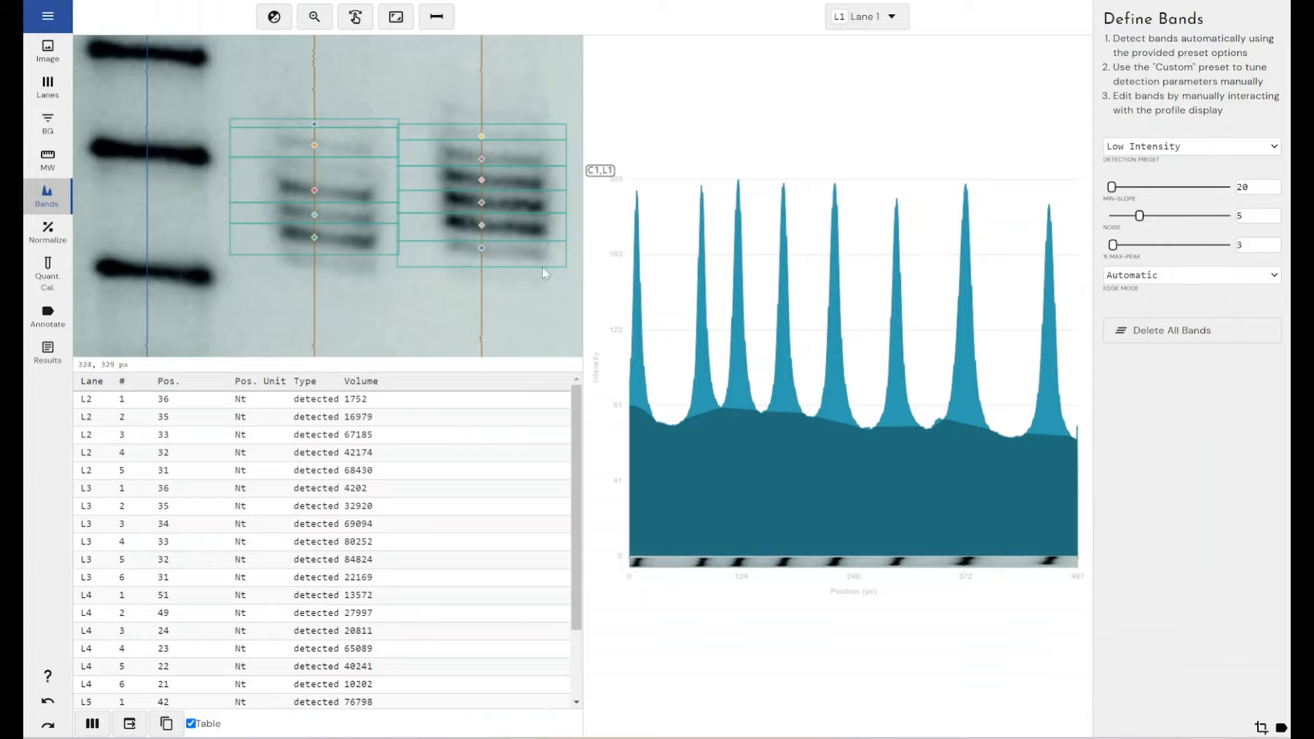
left_click(849, 15)
left_click(849, 110)
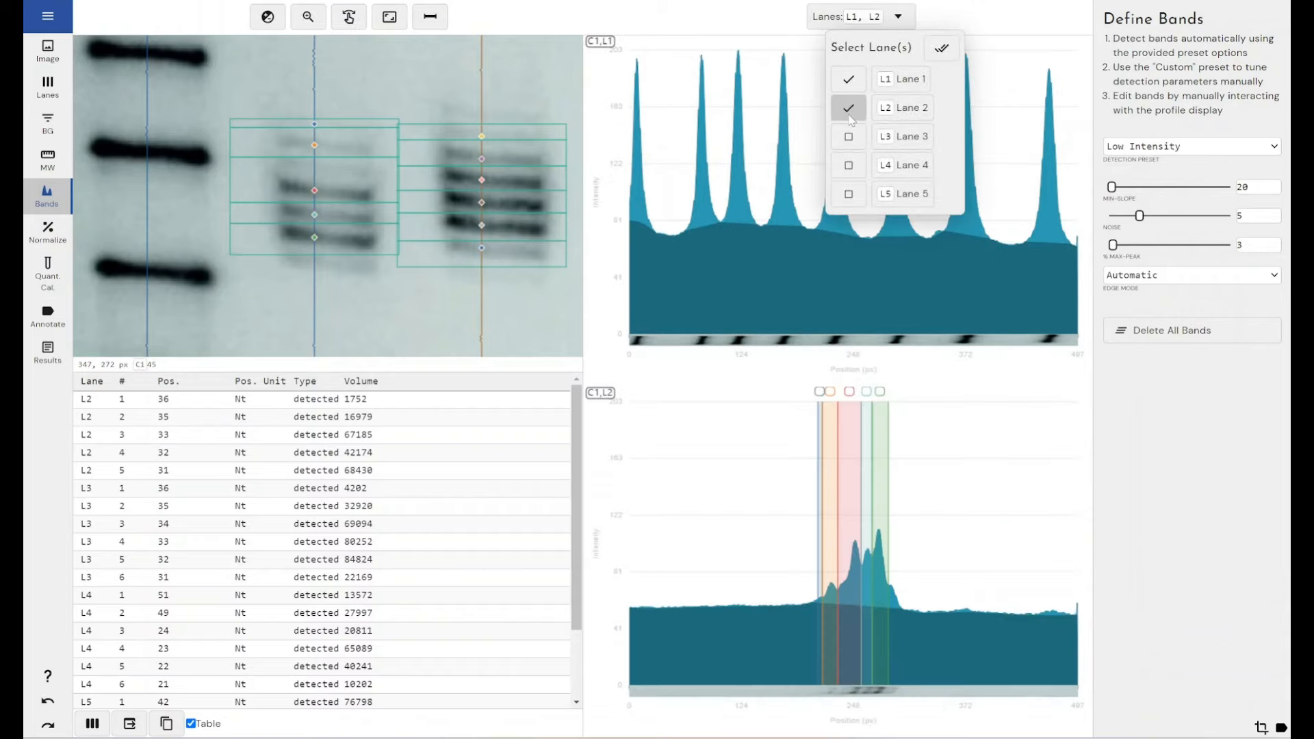
left_click(849, 137)
left_click(850, 166)
left_click(849, 194)
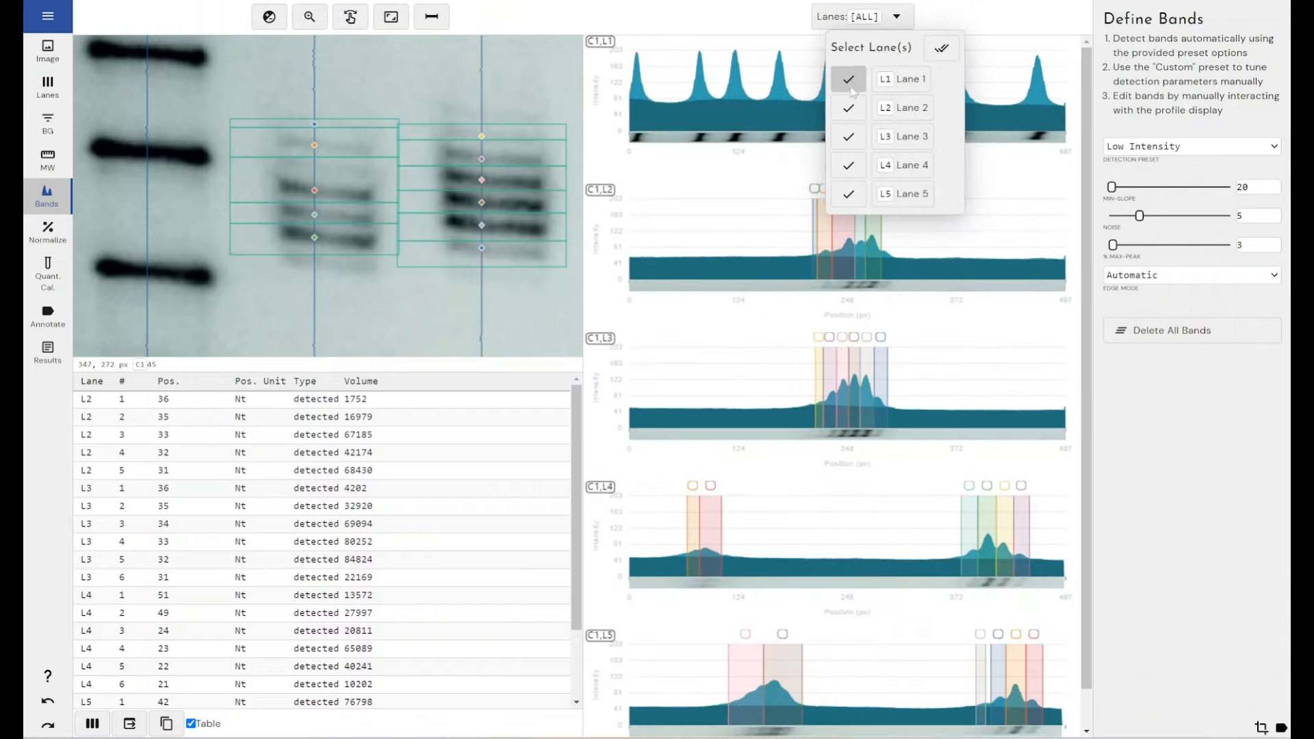
left_click(849, 79)
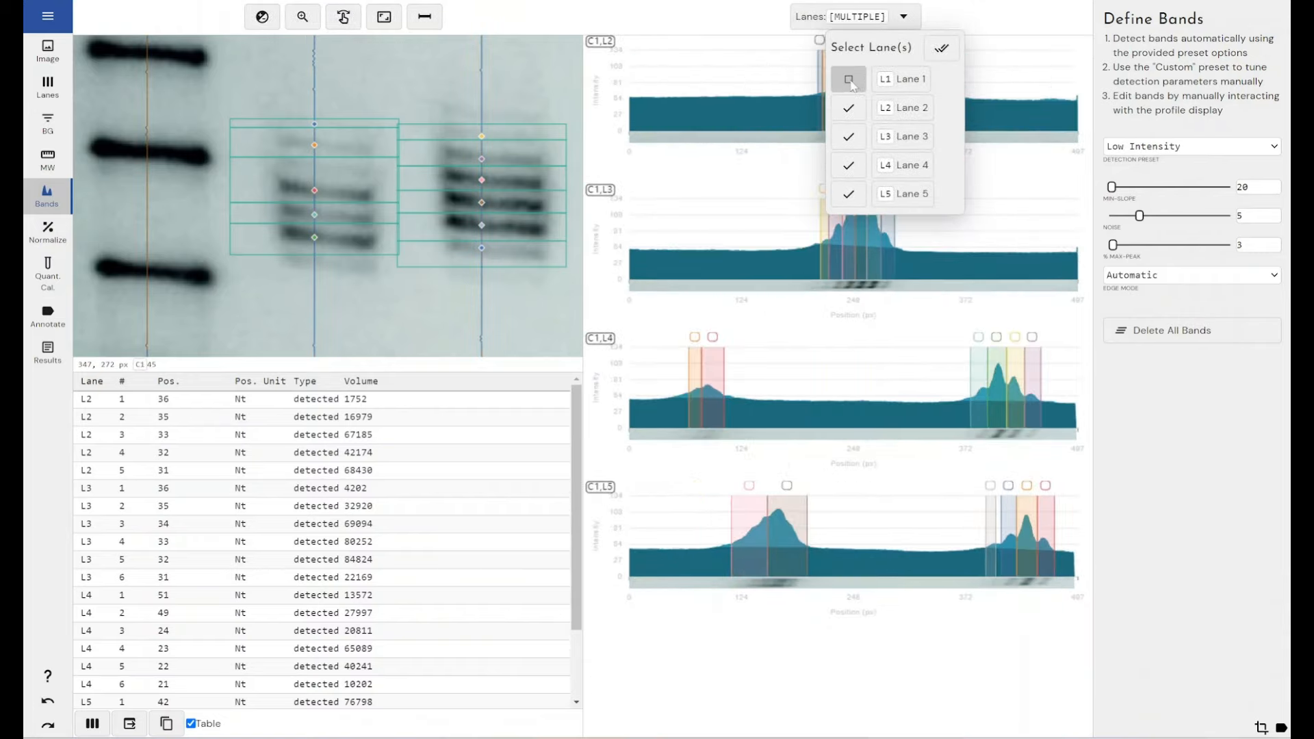
left_click(973, 21)
Step: Show only Lane 2's profile and widen its first band by moving the outer edge away from the peaks
left_click(909, 24)
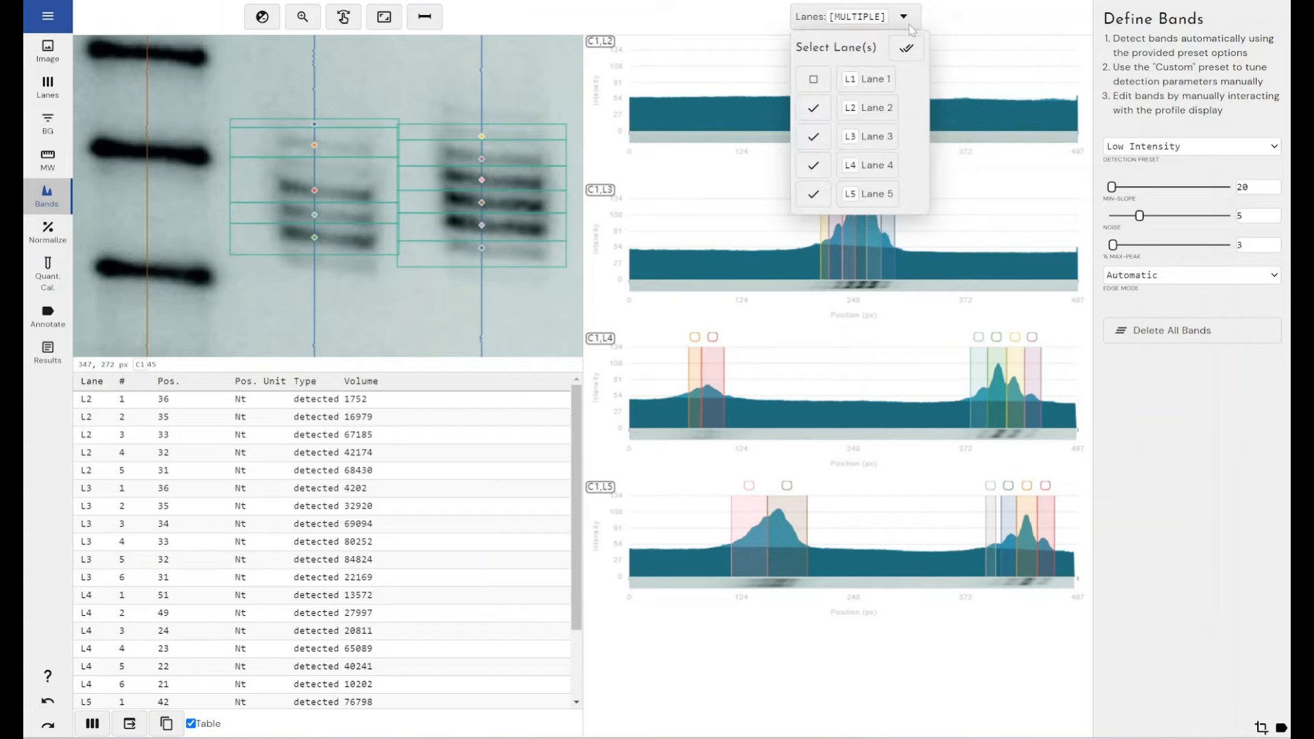
left_click(813, 136)
left_click(813, 165)
left_click(813, 194)
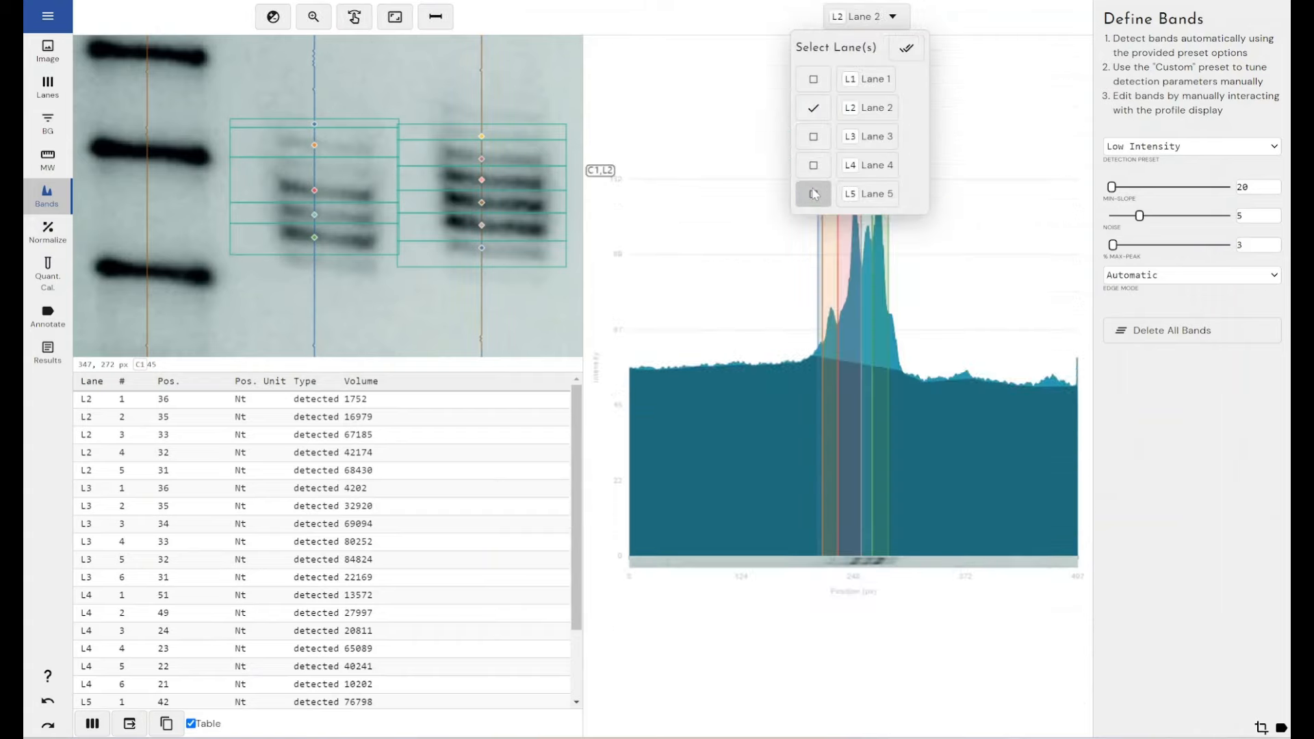
left_click(985, 19)
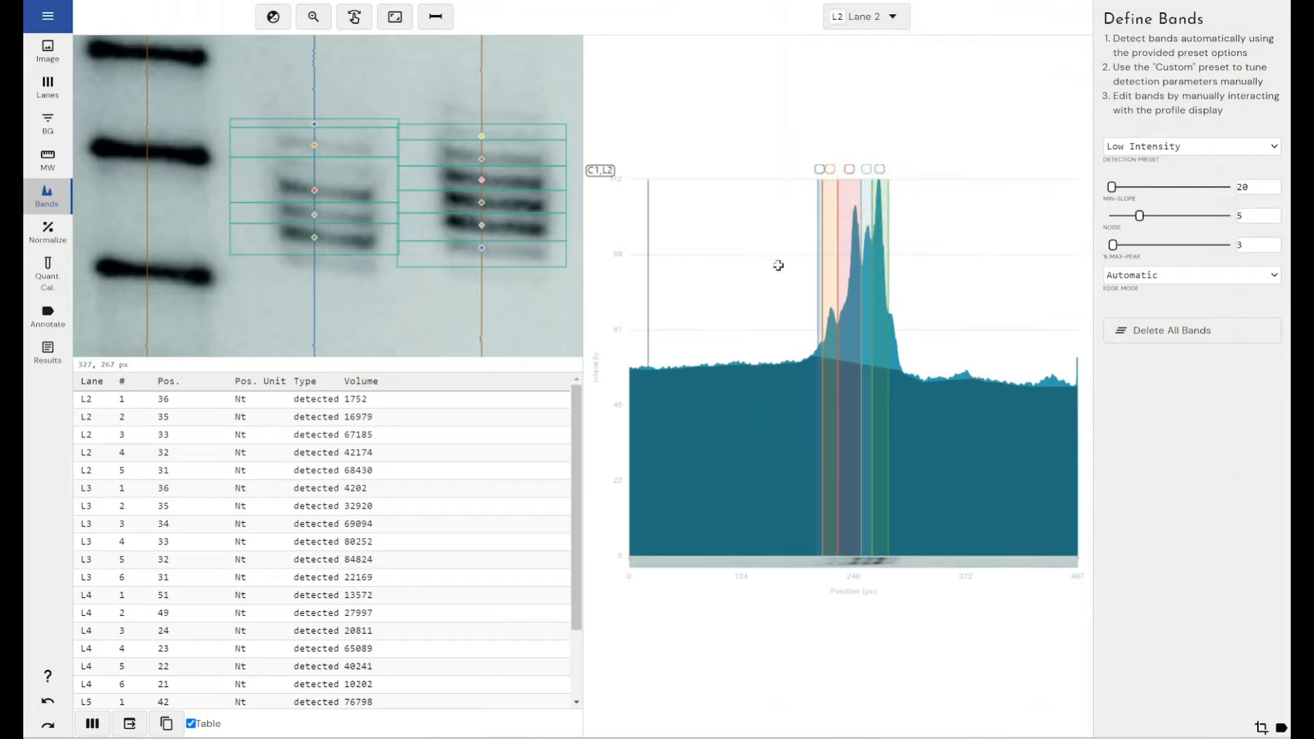
left_click_drag(817, 298, 813, 297)
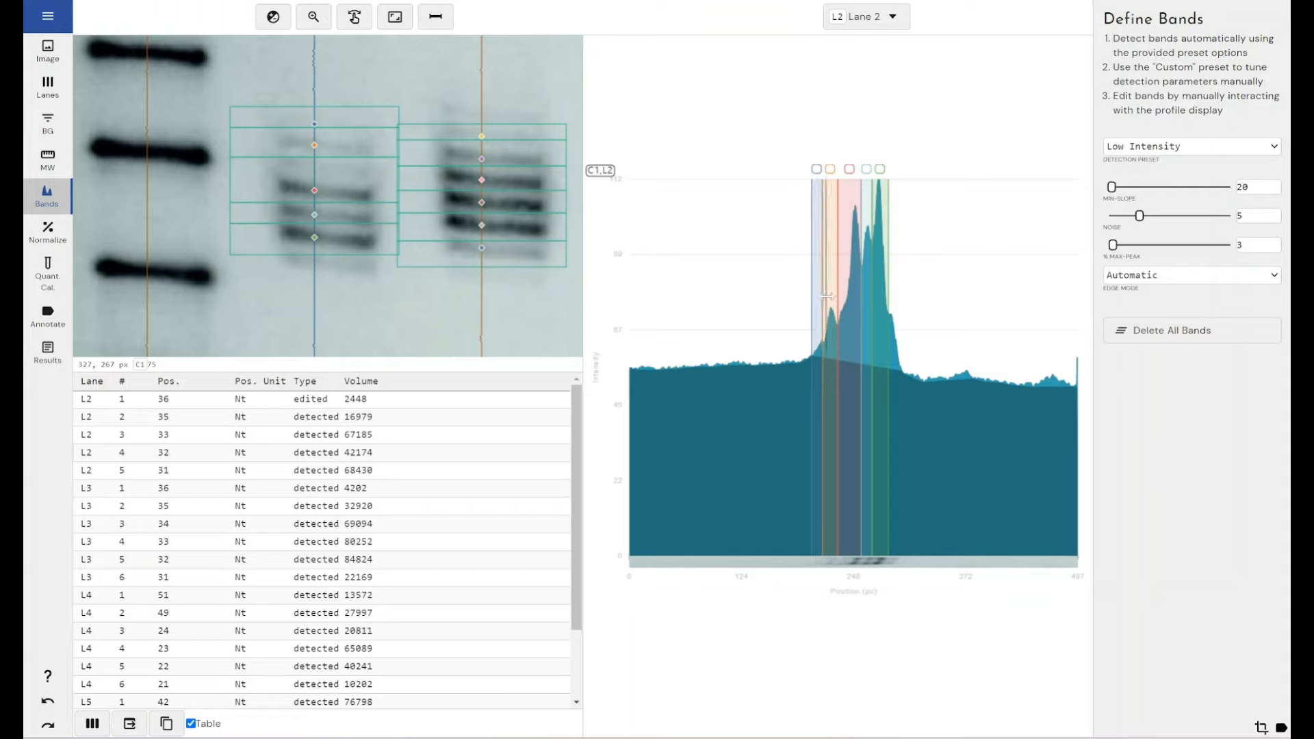
Step: Split Lane 2's third band in two just before the tall peak, and add a manual band over the shoulder after the last band
right_click(852, 249)
left_click(870, 284)
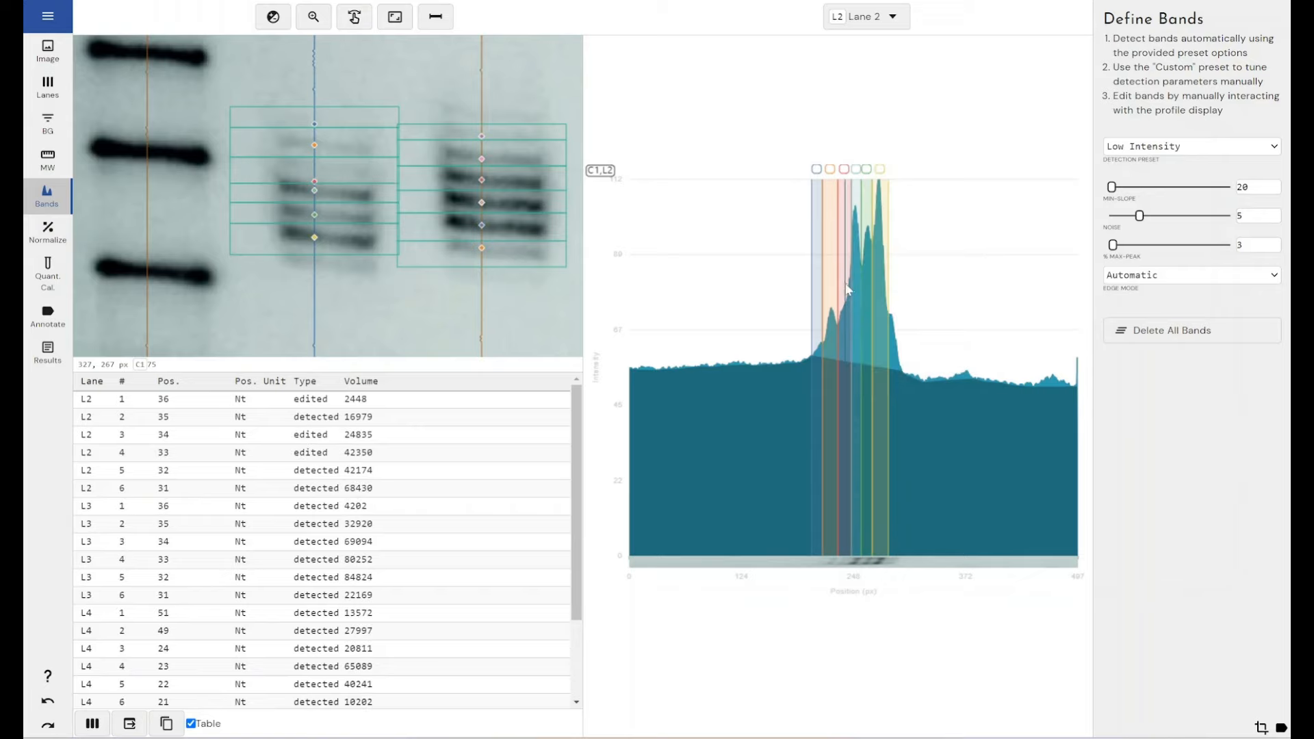
left_click_drag(851, 283, 850, 283)
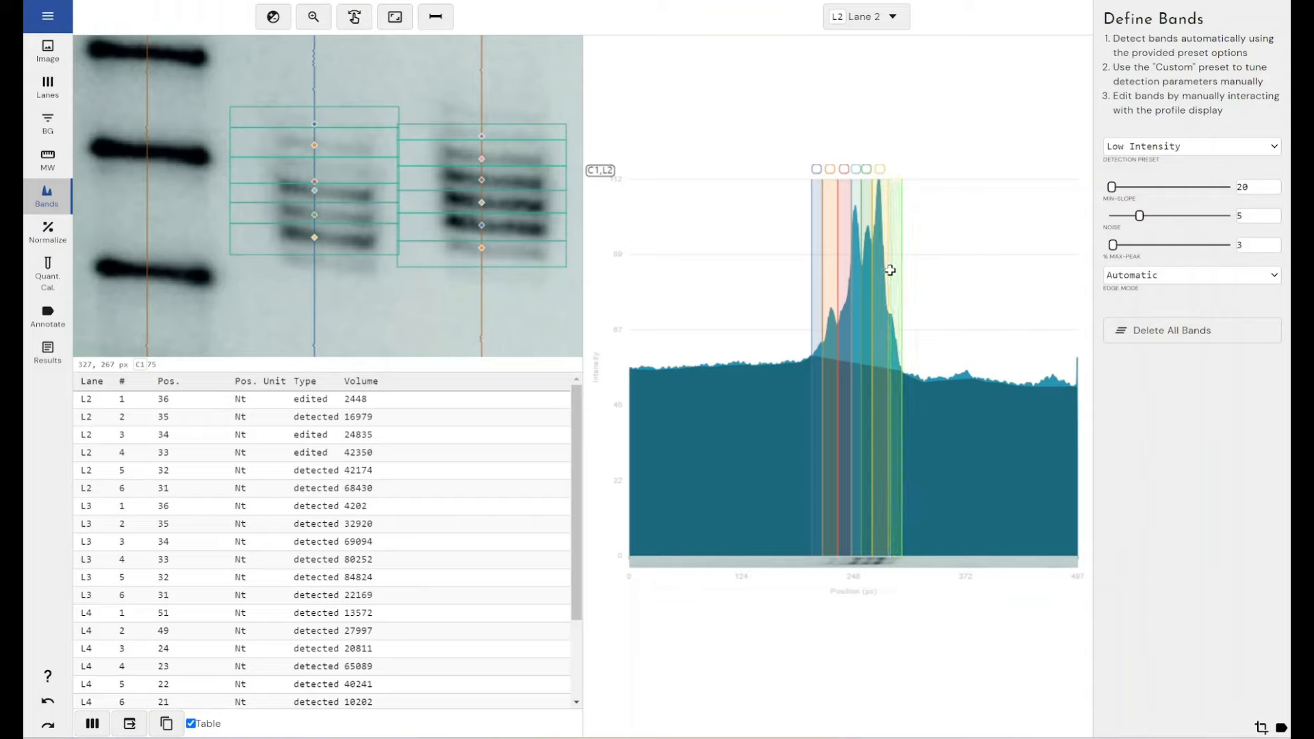
left_click(884, 270)
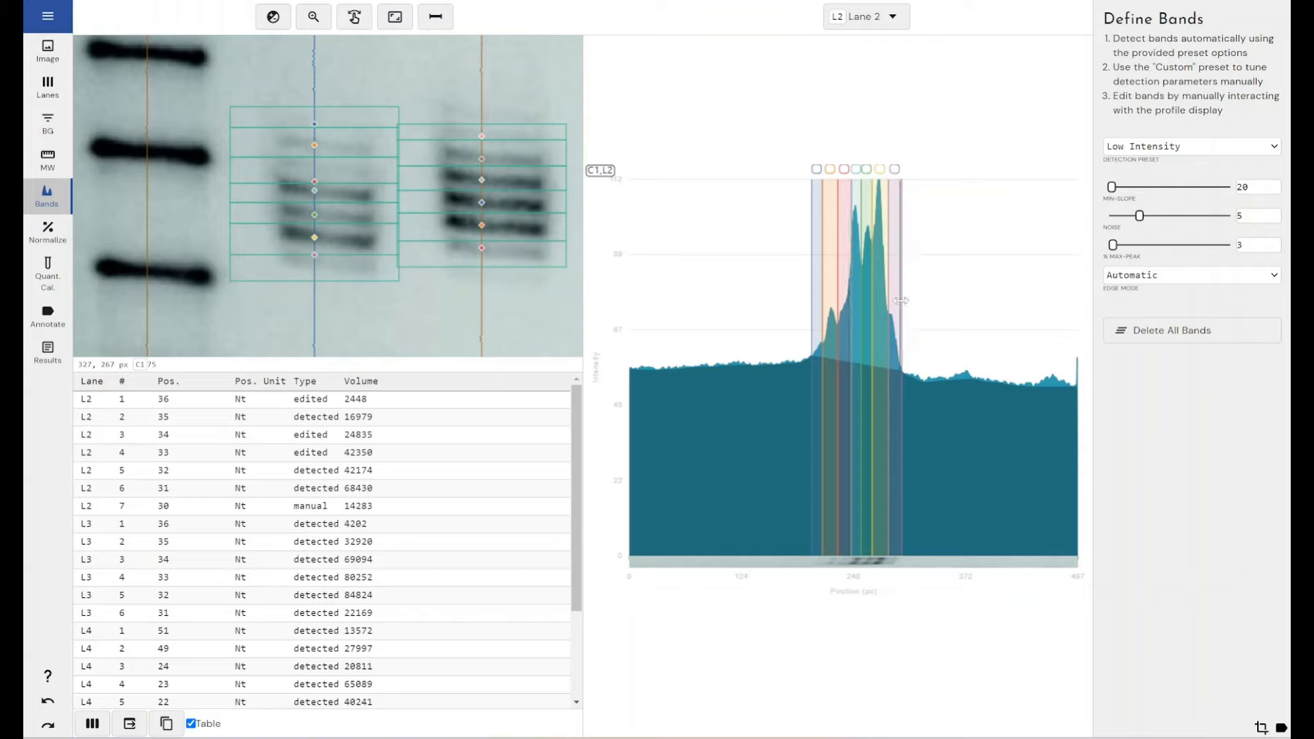
Step: Show only Lane 3's profile and add a manual band directly before its first detected band
left_click(901, 19)
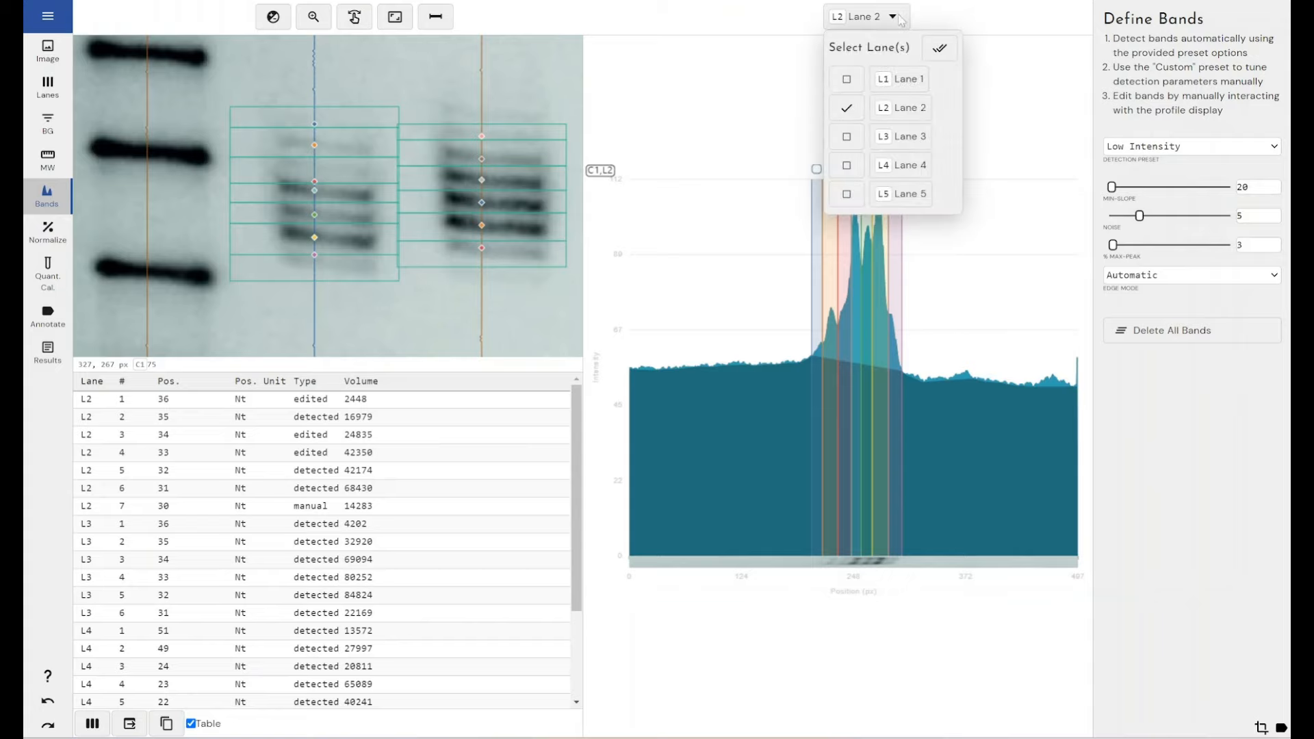
left_click(851, 126)
left_click(847, 108)
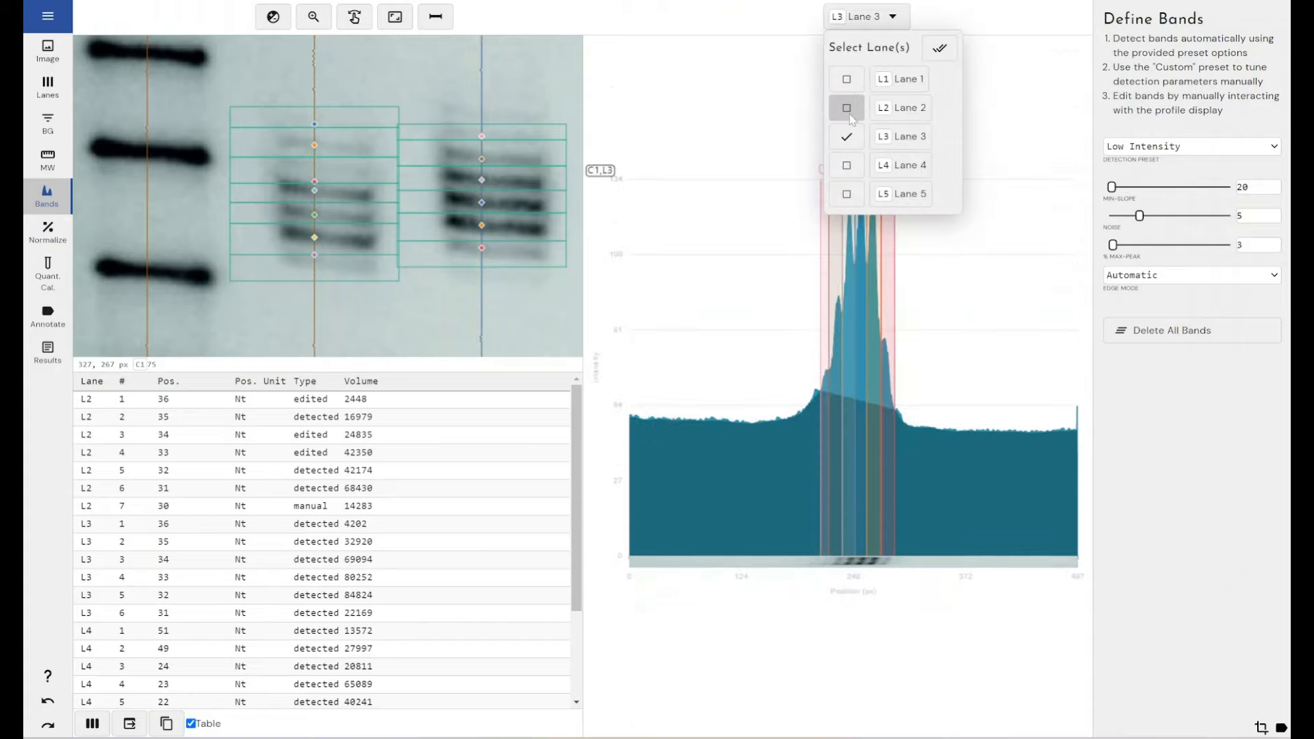
left_click(810, 370)
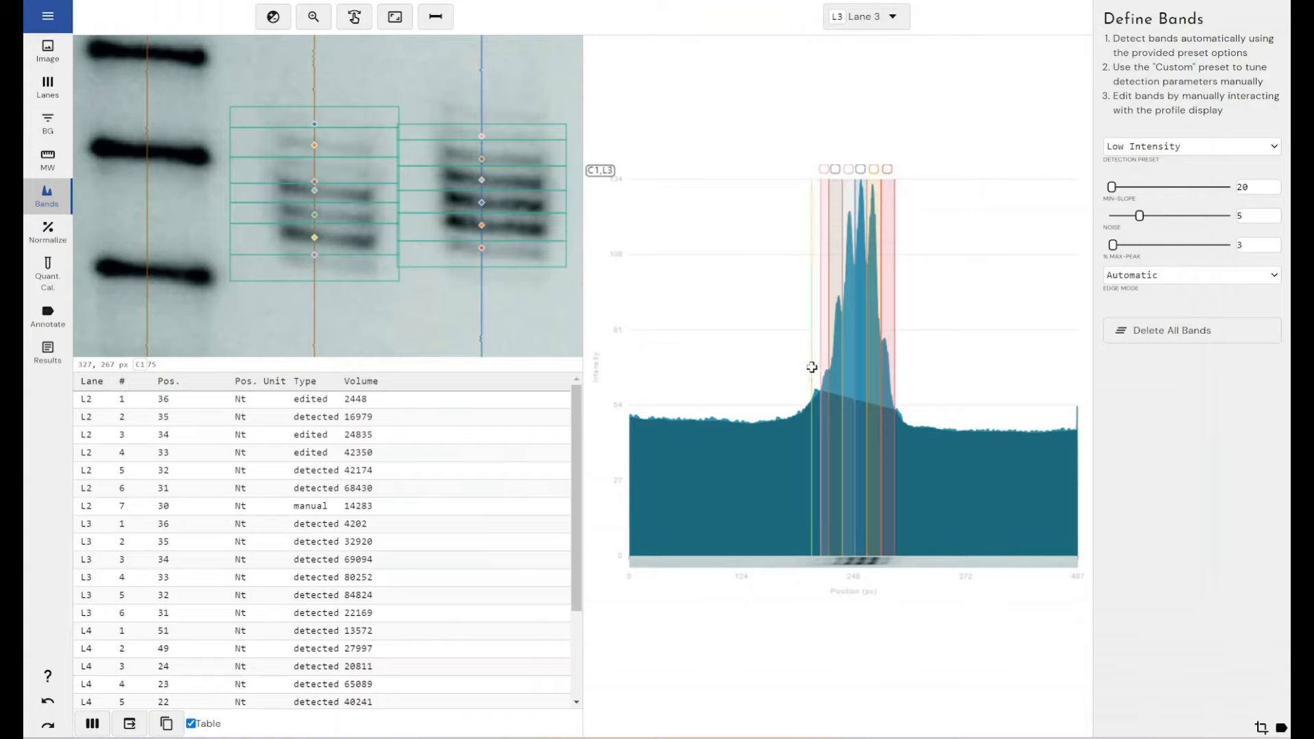
left_click_drag(811, 367, 822, 365)
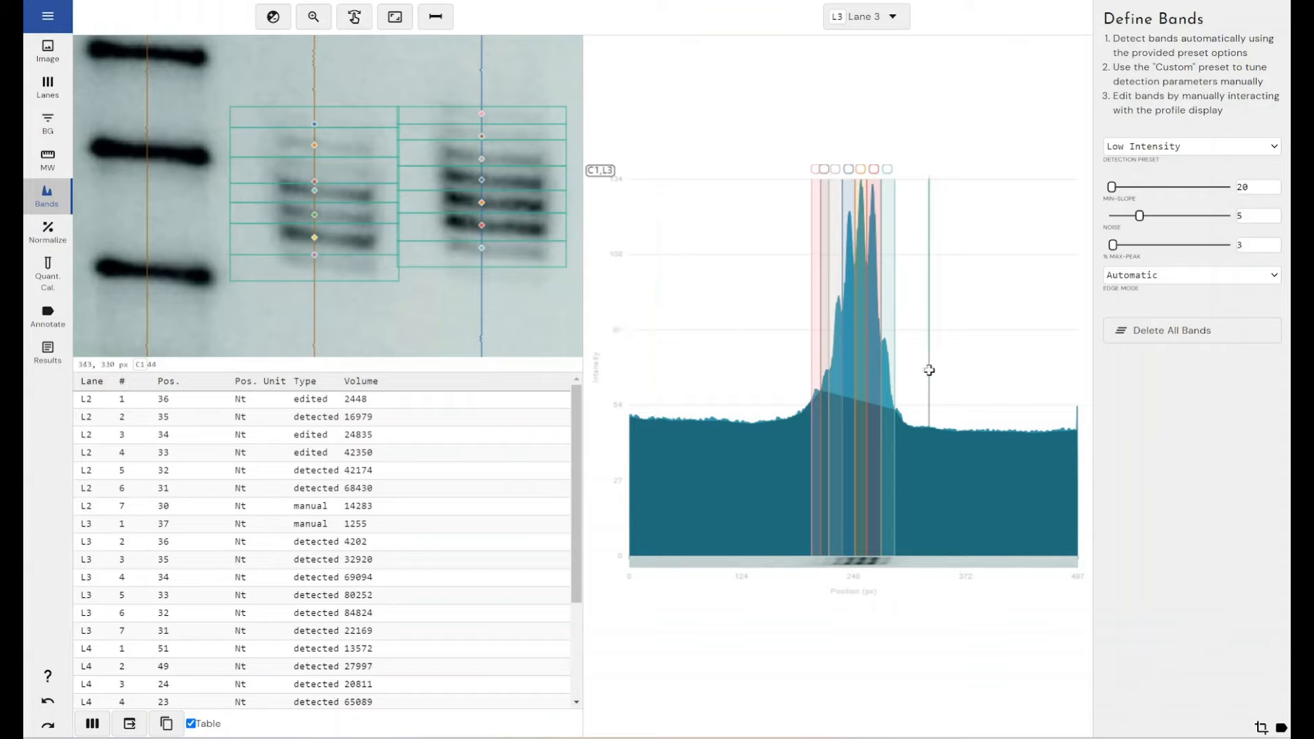
Step: Show only Lane 4's profile and examine its detected bands between the 20 and 25 markers up close
left_click(878, 19)
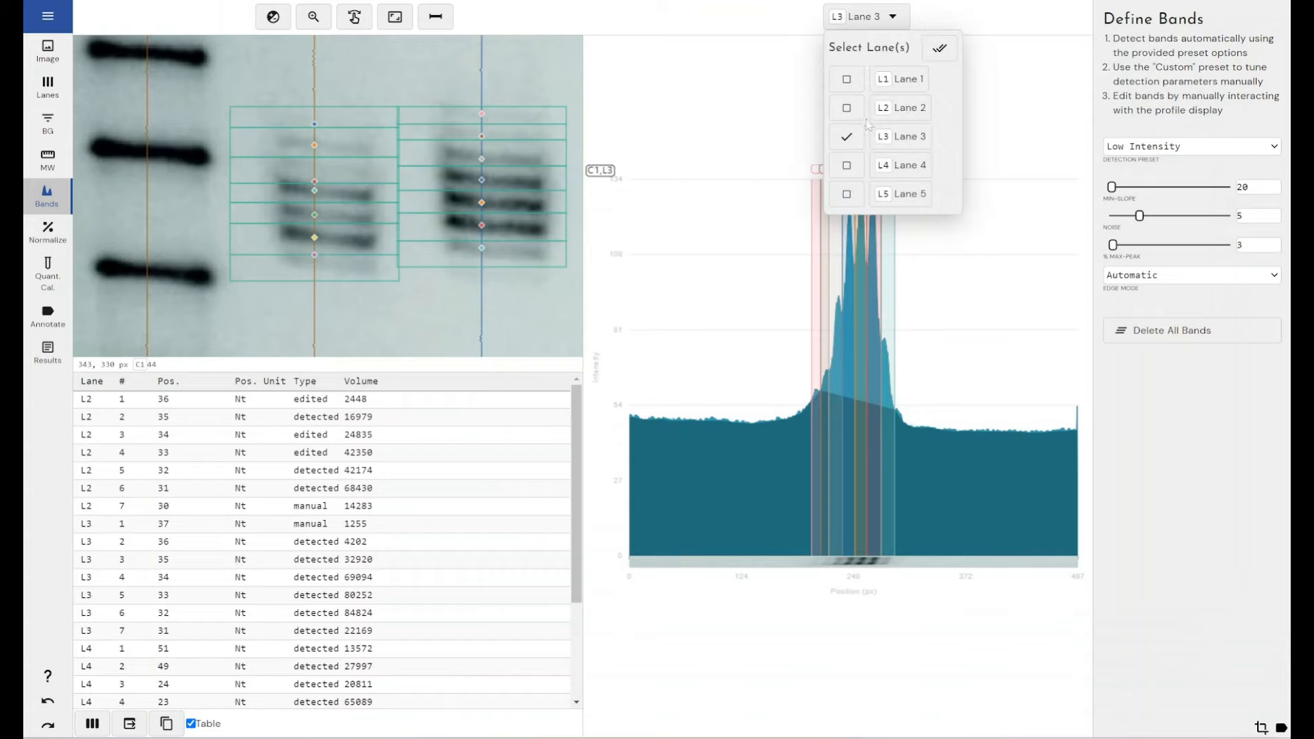
left_click(846, 165)
left_click(847, 137)
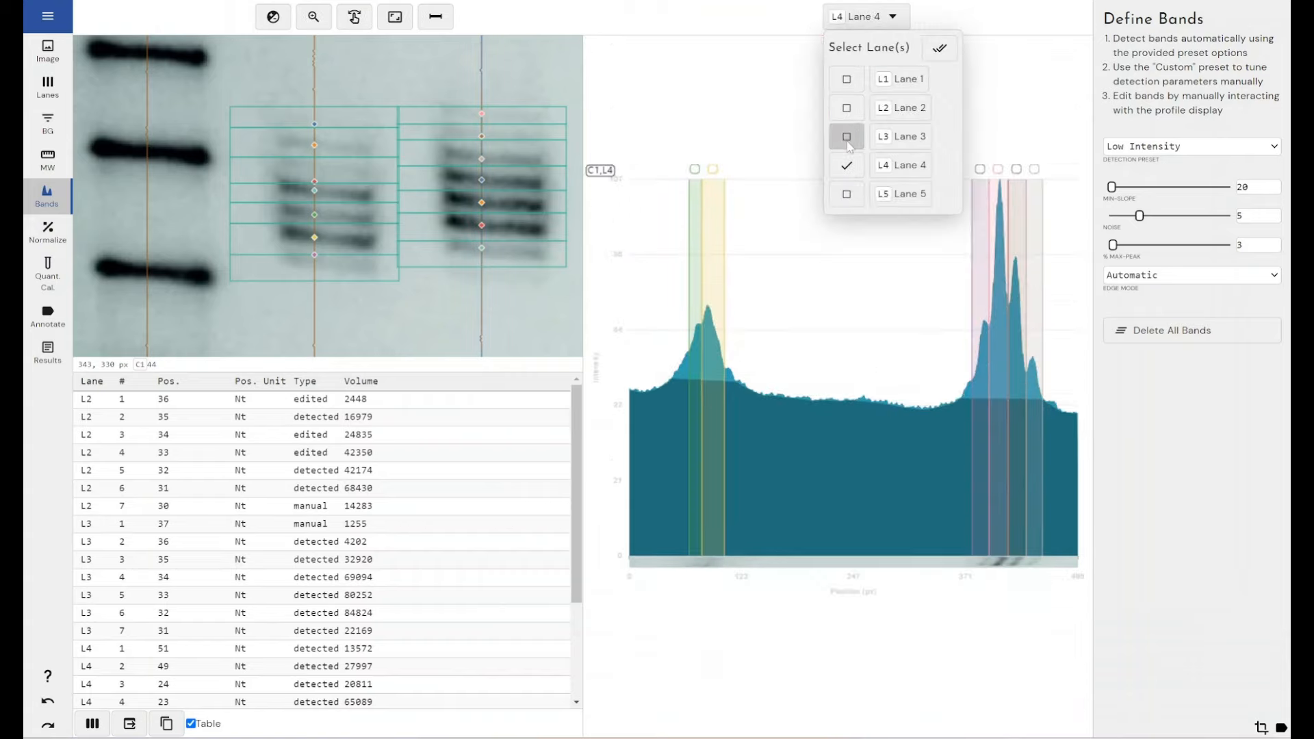
left_click(739, 154)
left_click(397, 21)
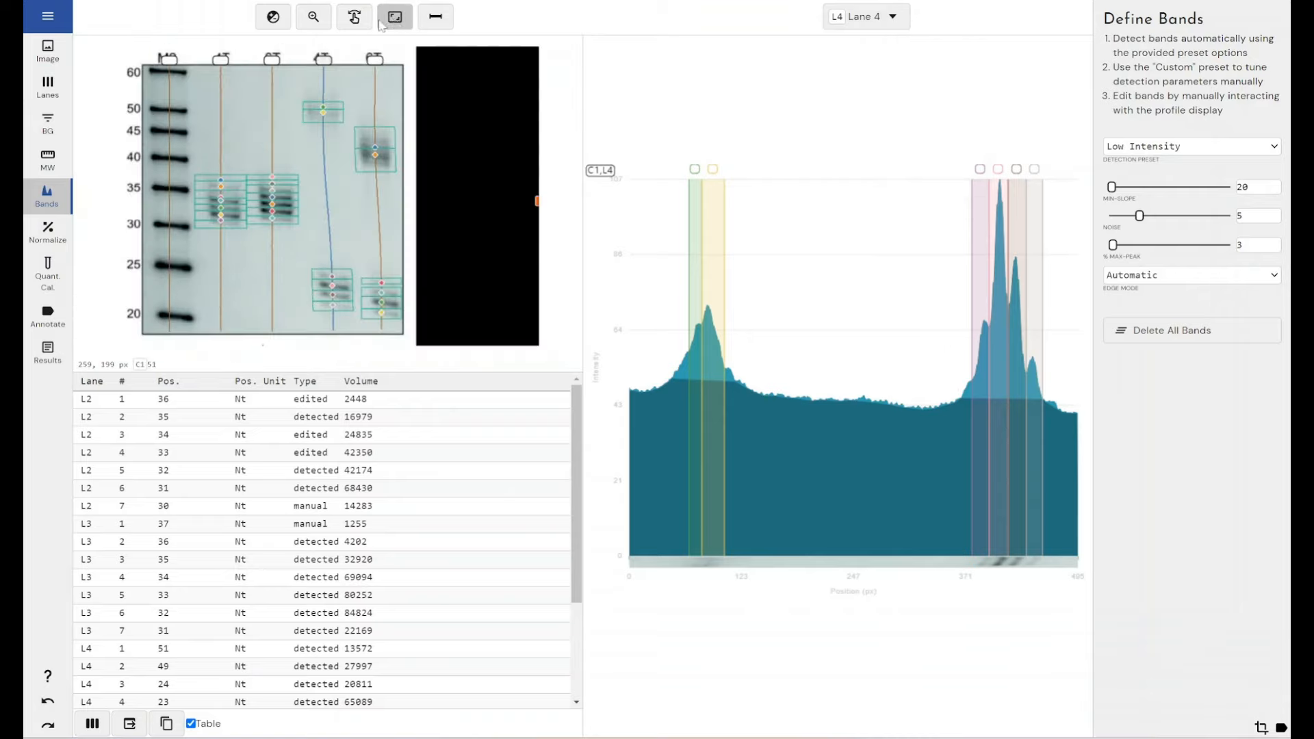
left_click(313, 16)
left_click_drag(301, 299, 364, 319)
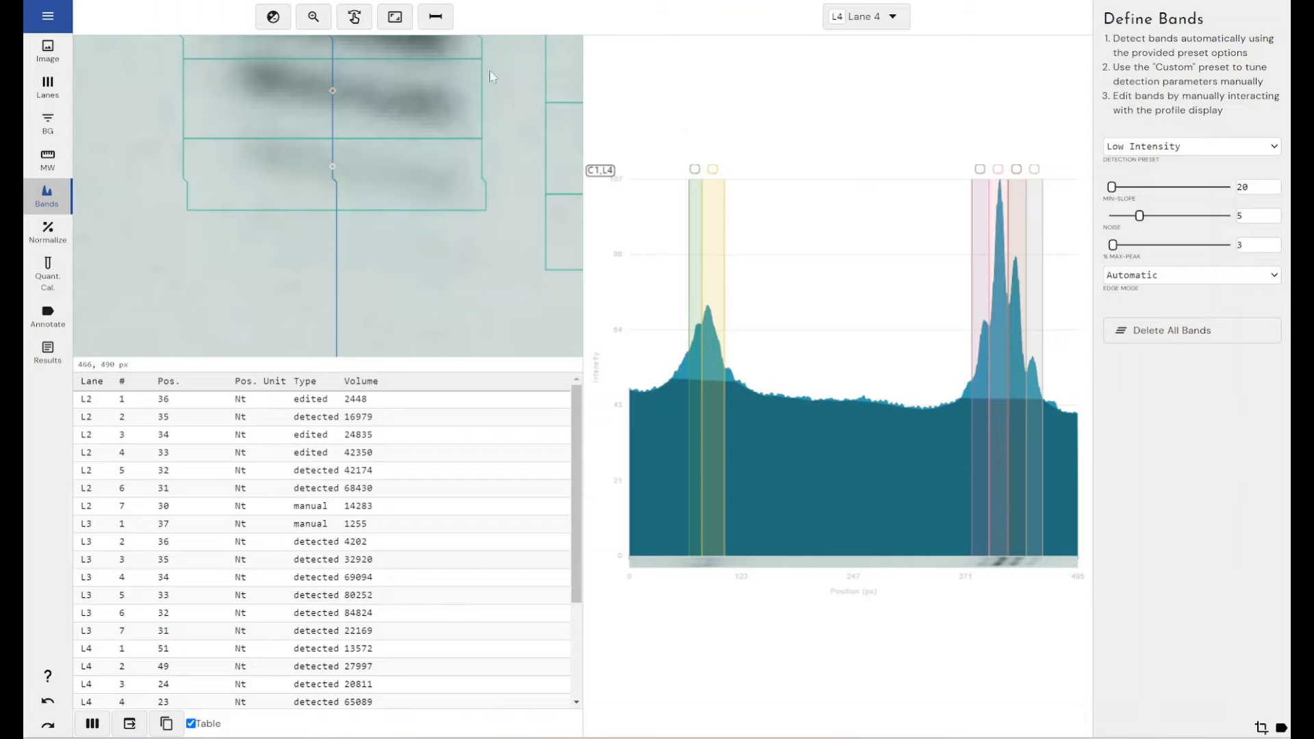
Step: Examine Lane 4's bands near the 50 marker up close, lowering the image's upper intensity limit and restoring the automatic range
left_click(397, 19)
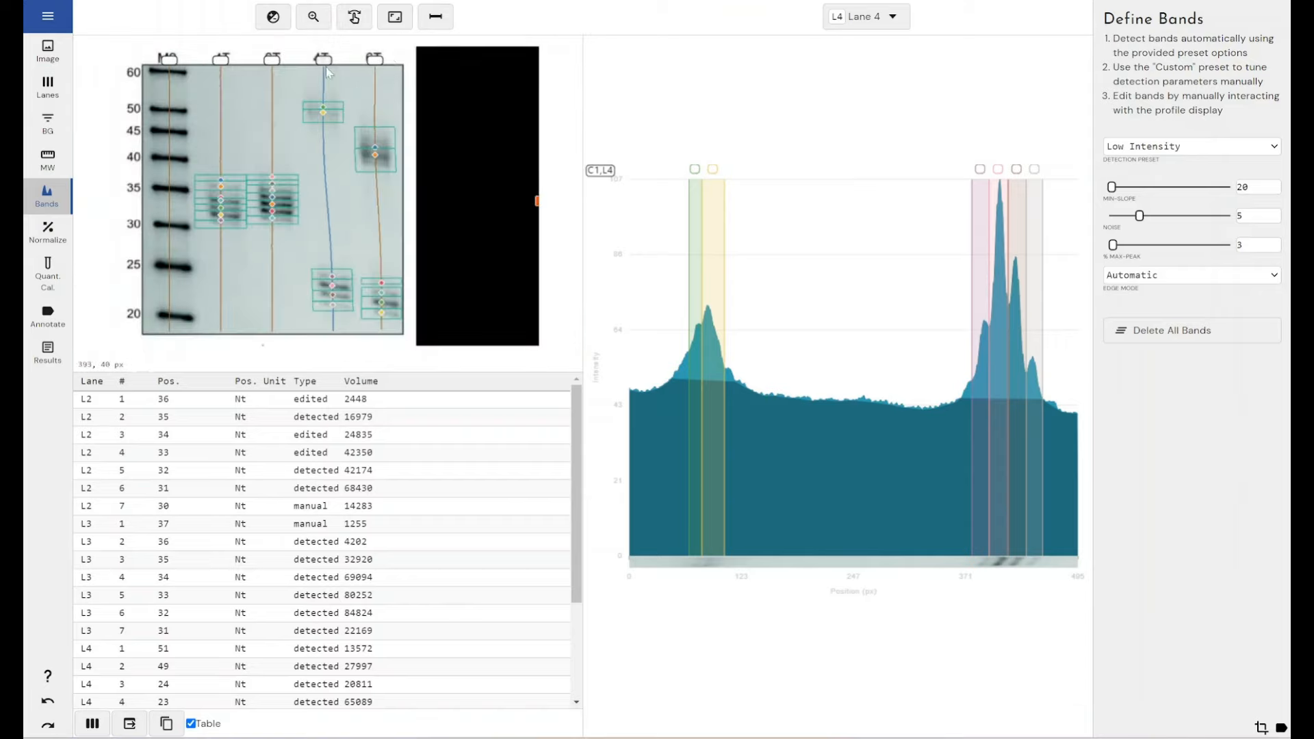
left_click(314, 16)
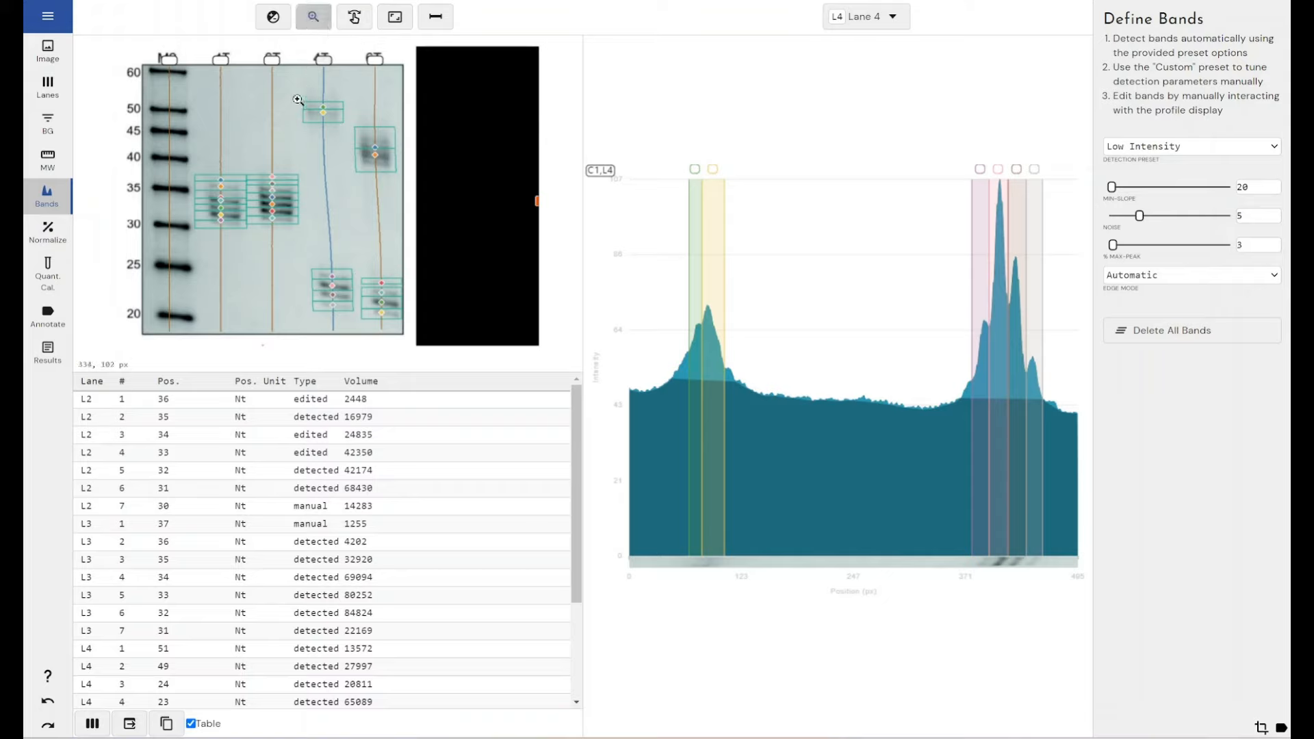
left_click_drag(298, 88, 359, 141)
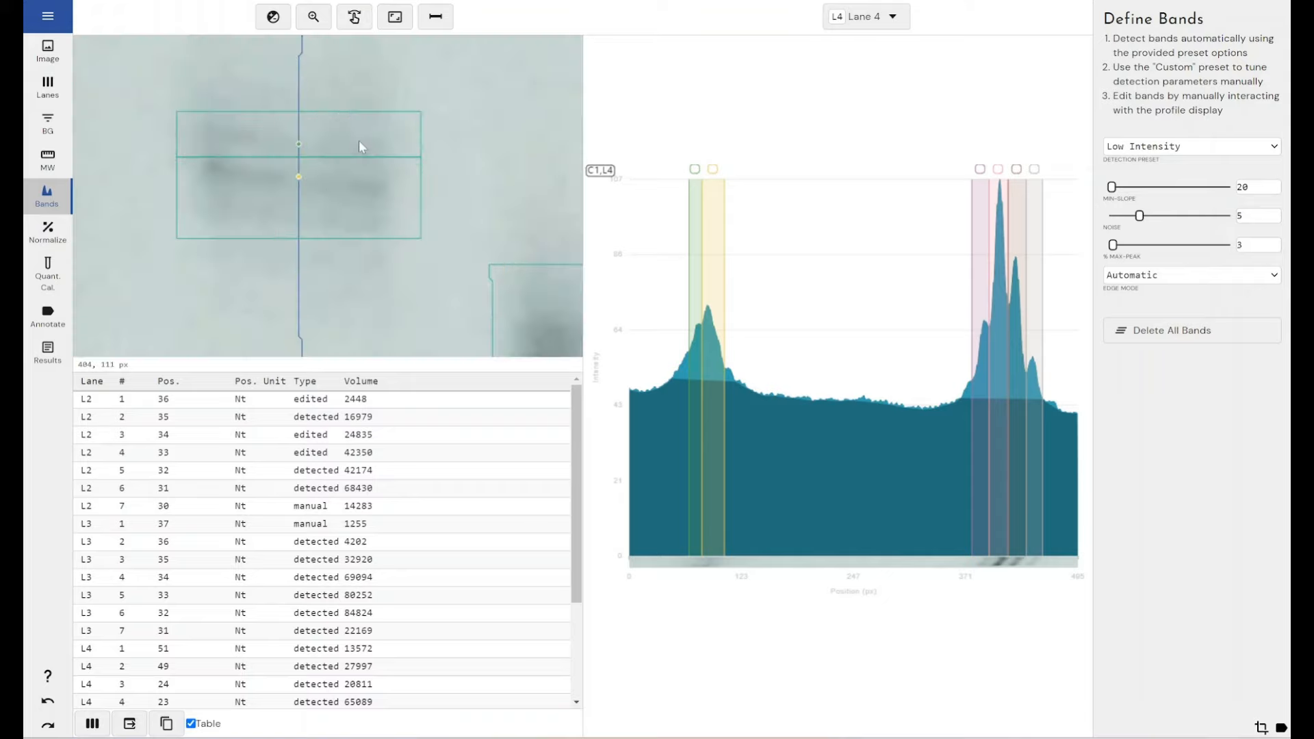
left_click(273, 17)
left_click_drag(1269, 368, 1223, 370)
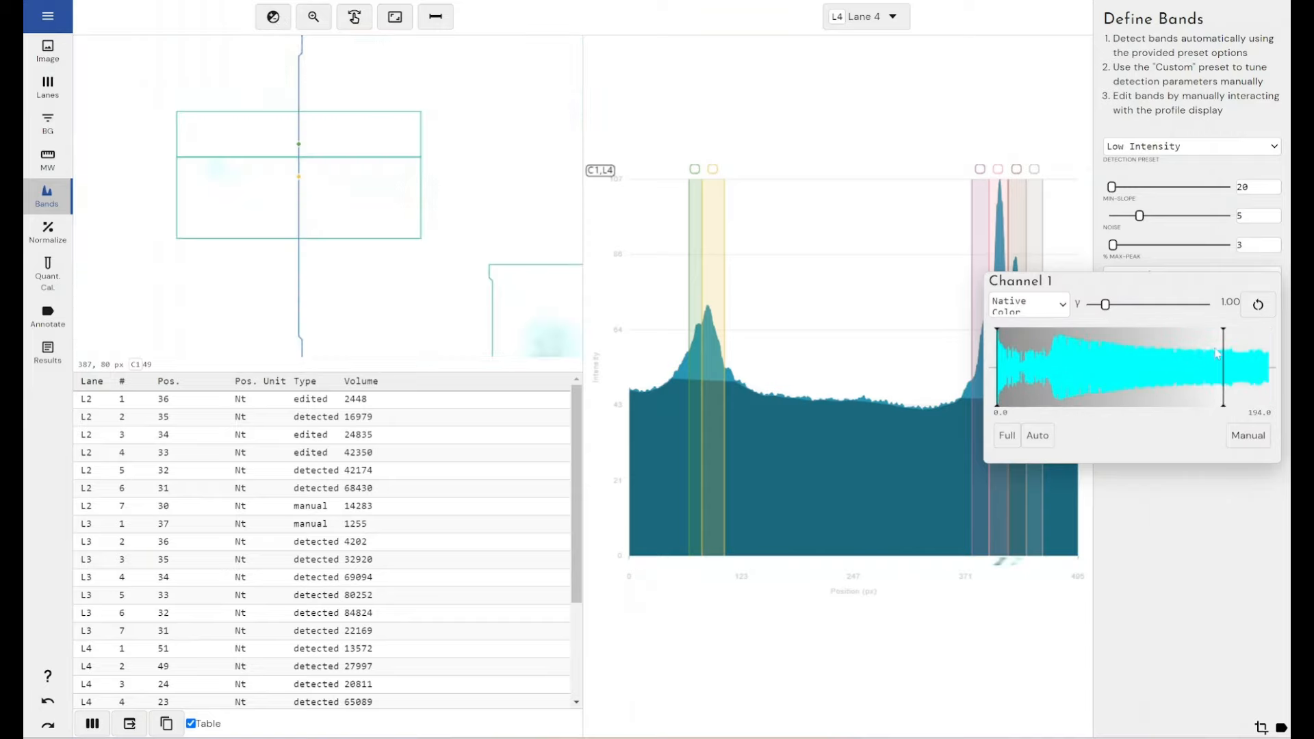
left_click(1052, 436)
Step: Preview the gel image in Heatmap 1 and Heatmap 2 colours, and restore Native Color with the whole image in view
left_click(1061, 305)
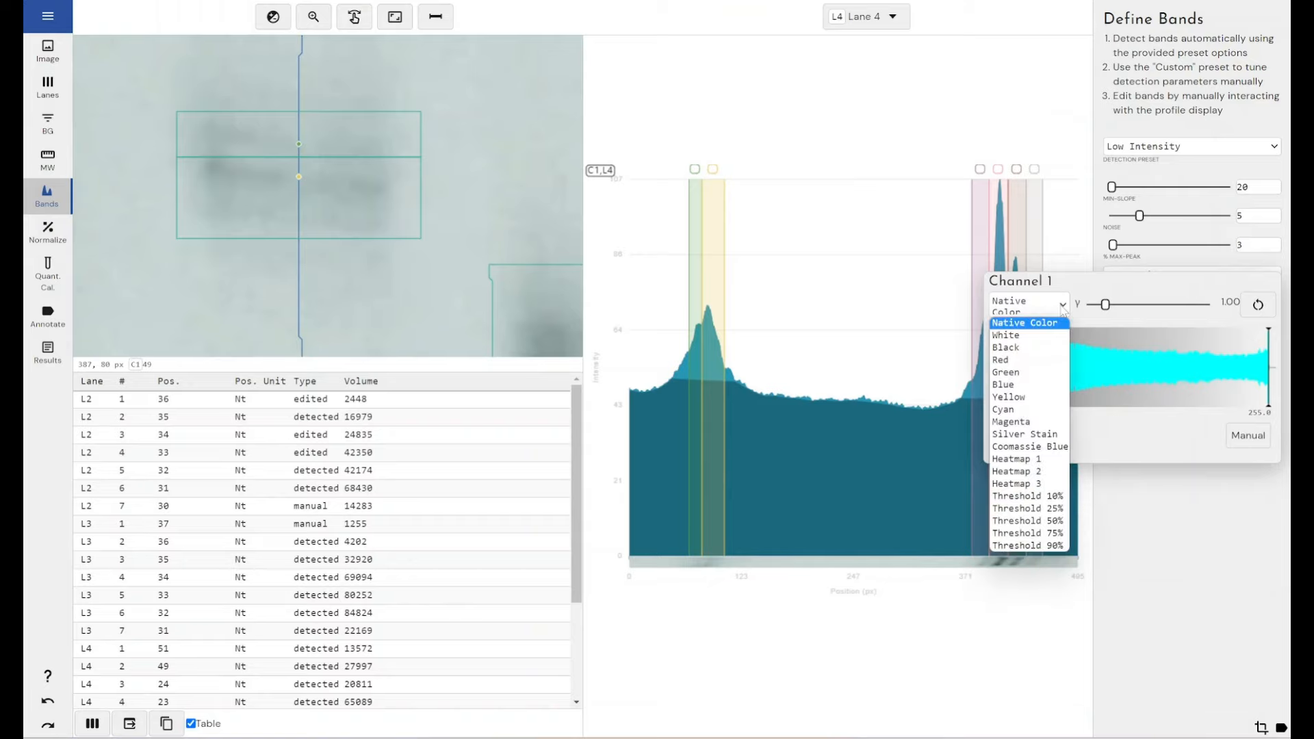
left_click(1031, 460)
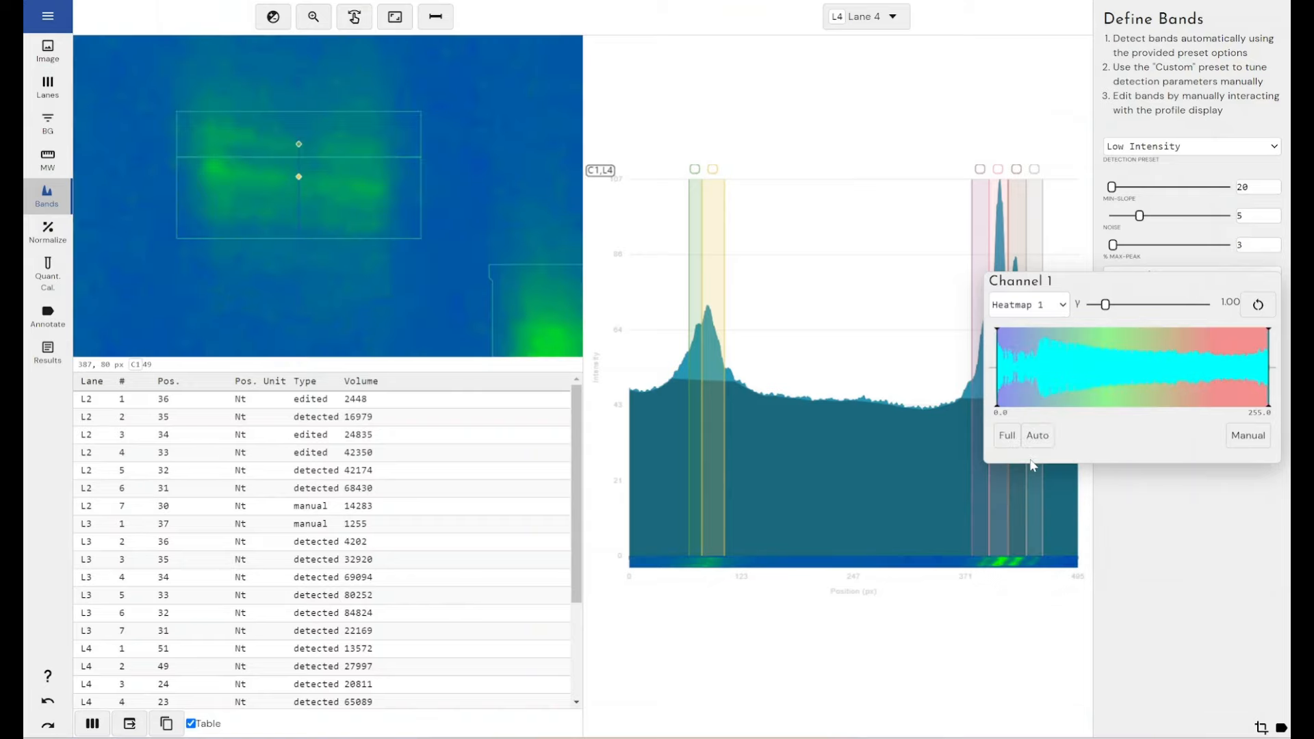
left_click(1059, 310)
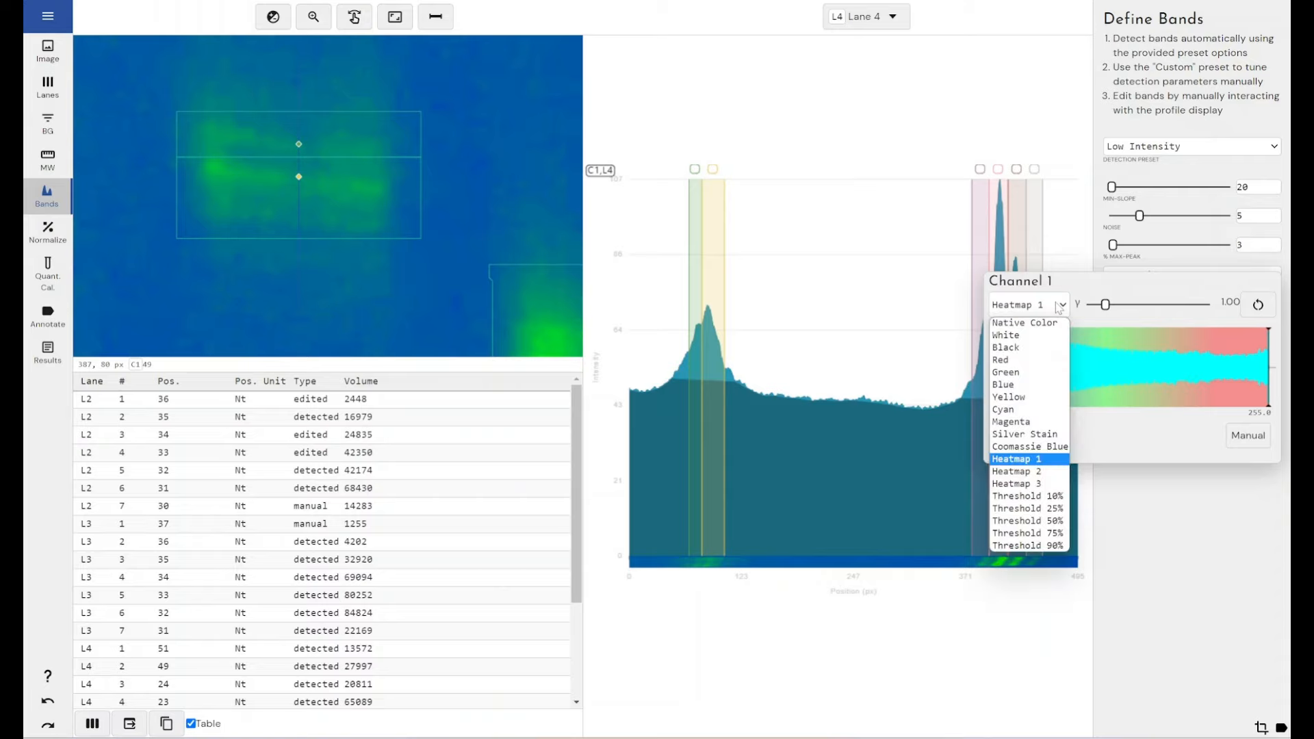
left_click(1030, 471)
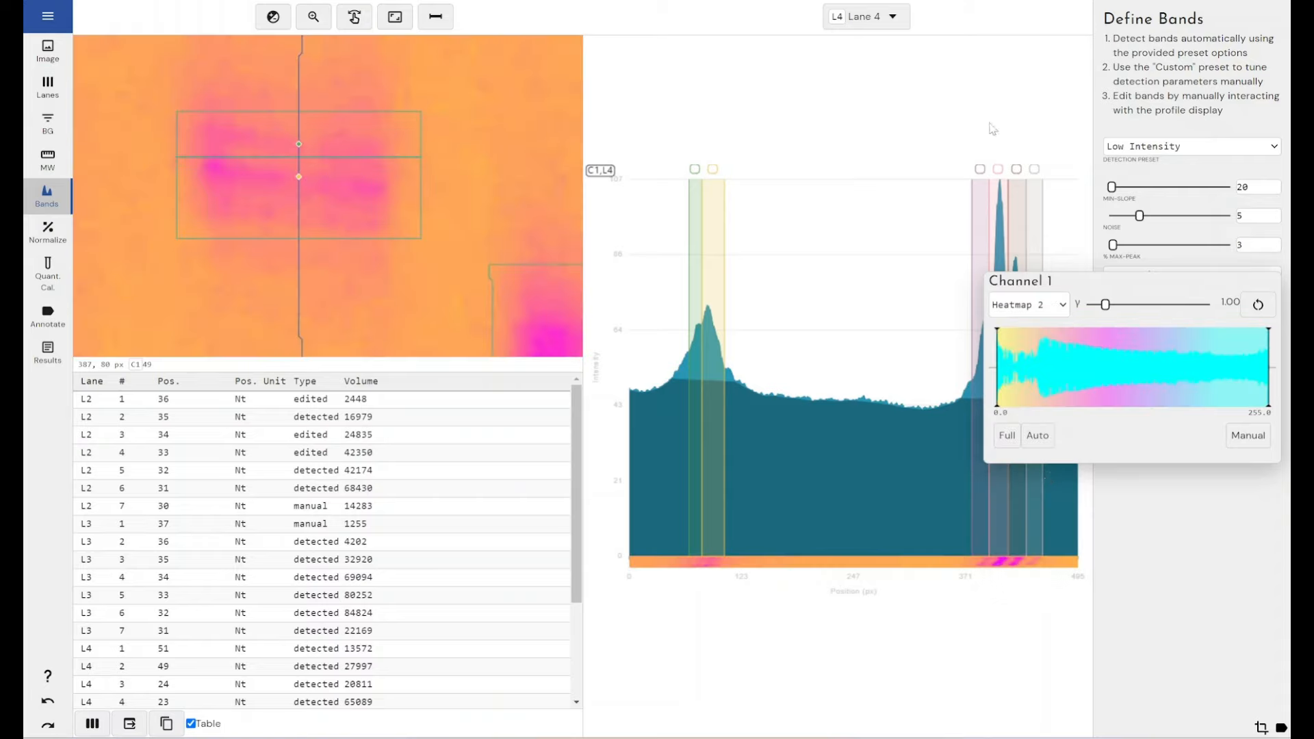
left_click(1038, 305)
left_click(1025, 322)
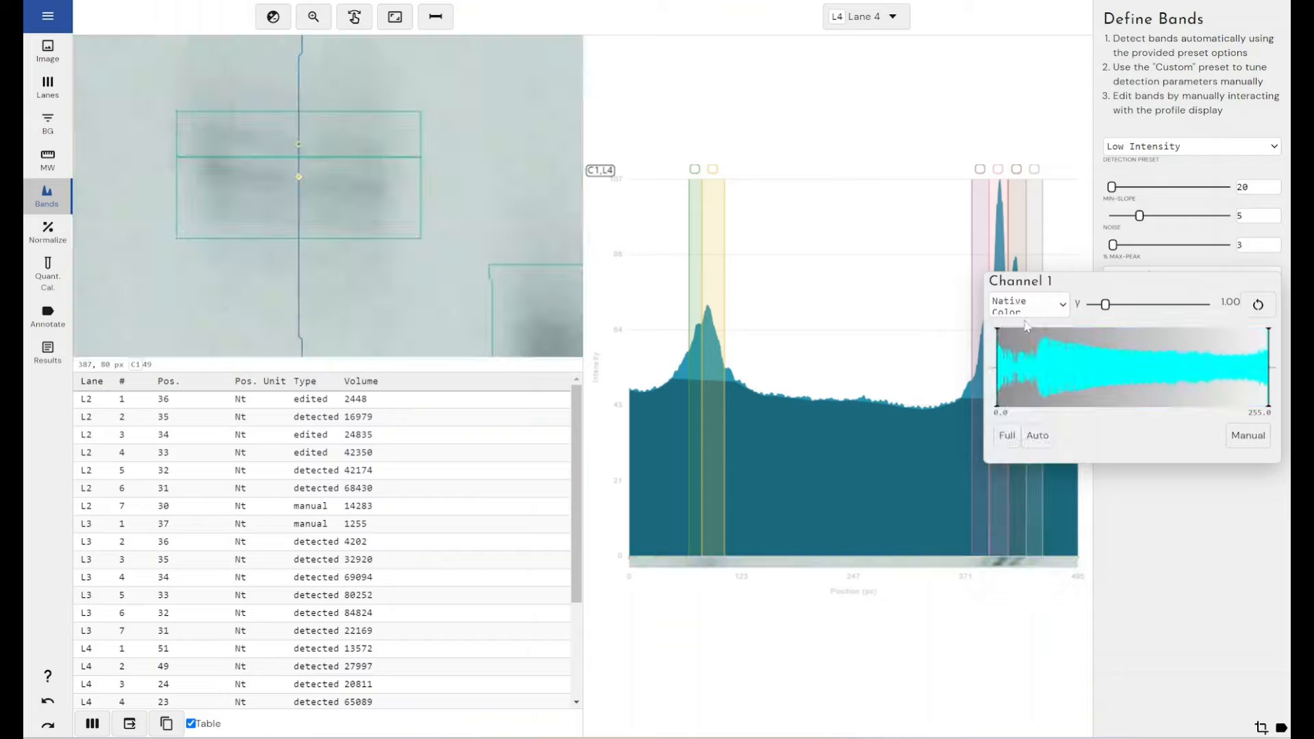
left_click(864, 119)
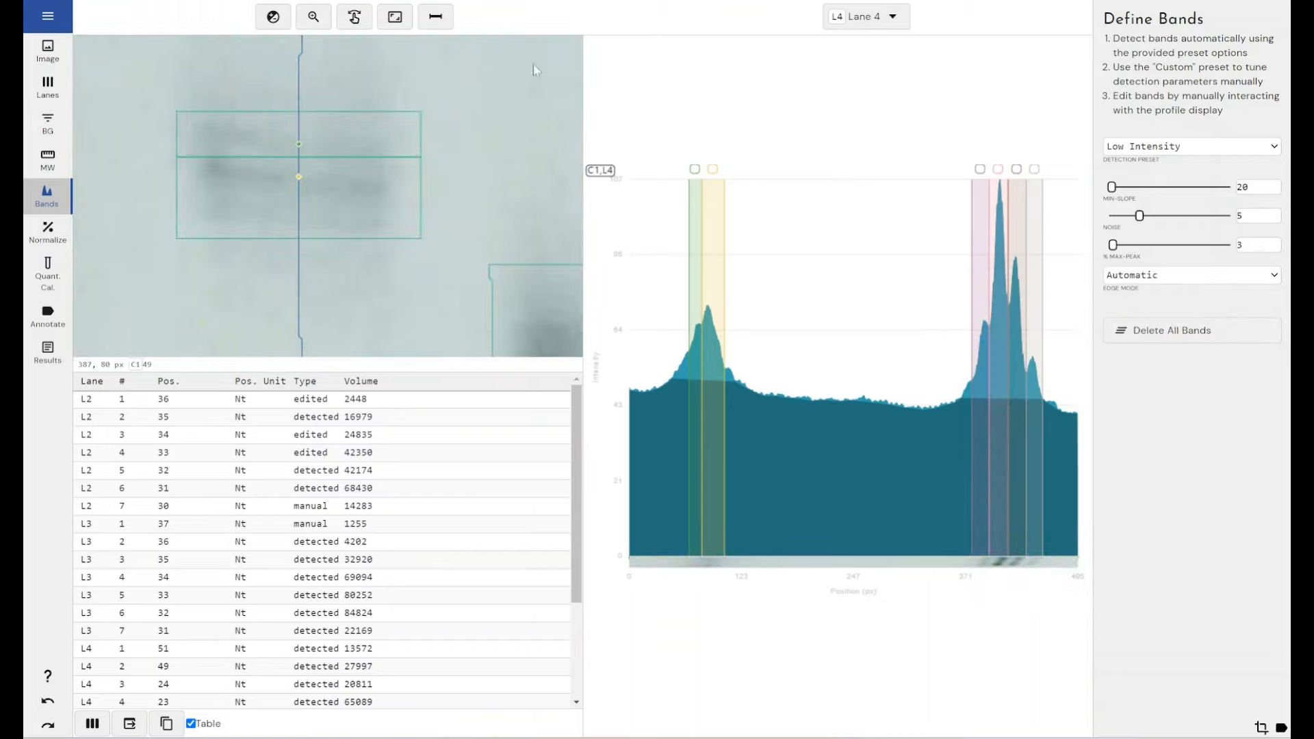
left_click(395, 16)
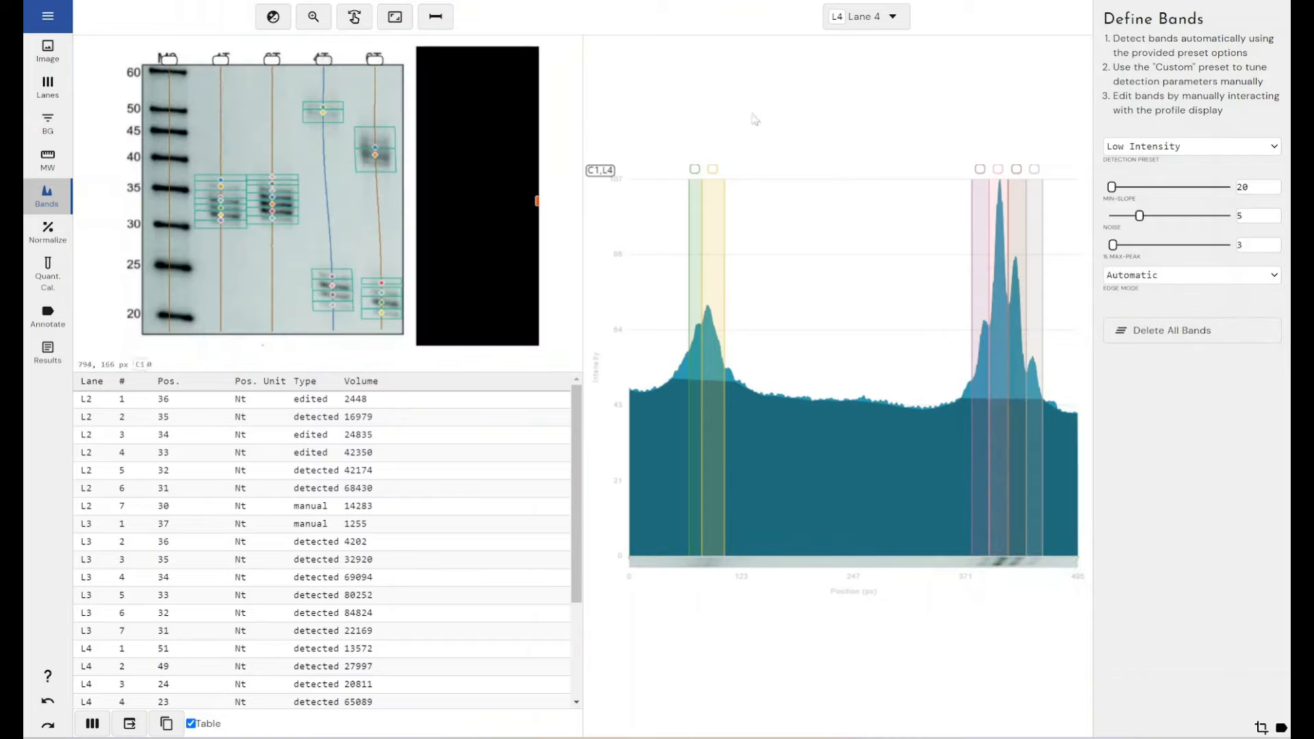
Step: Show only Lane 5's profile and add a narrow manual band directly before its first detected band
left_click(884, 28)
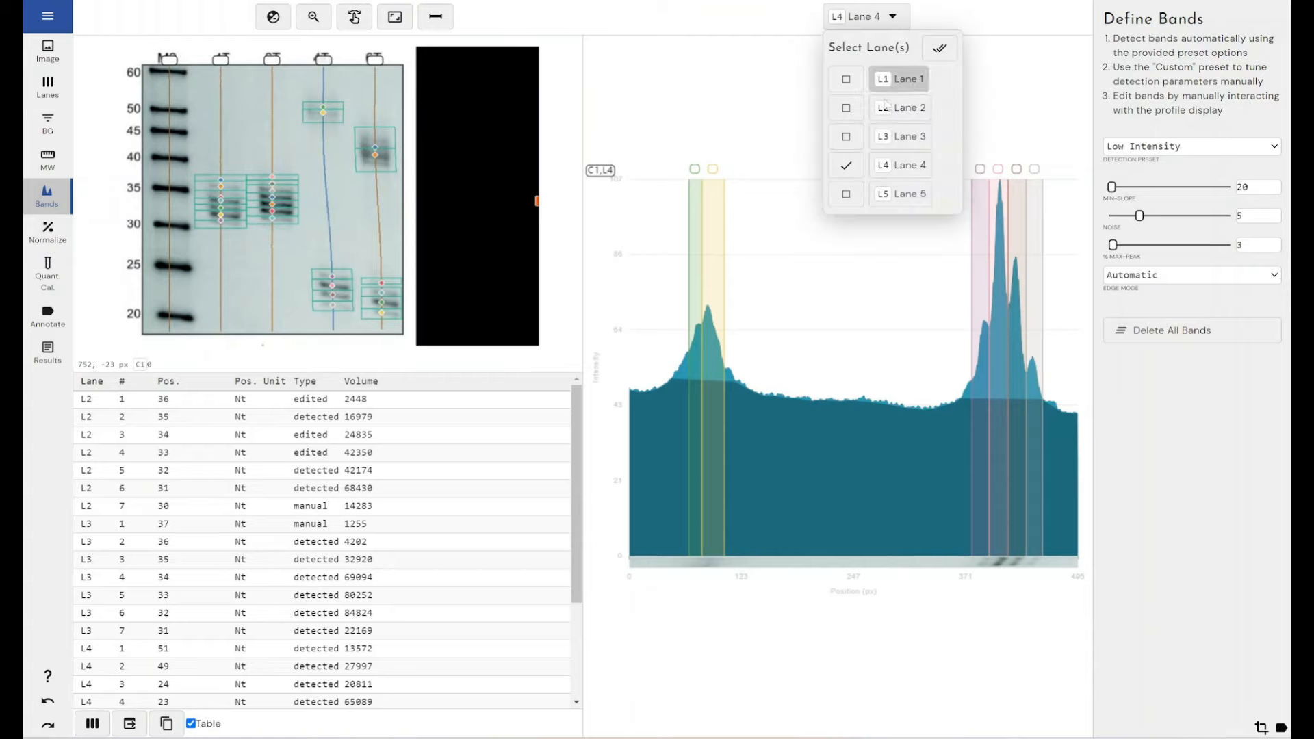
left_click(851, 191)
left_click(846, 165)
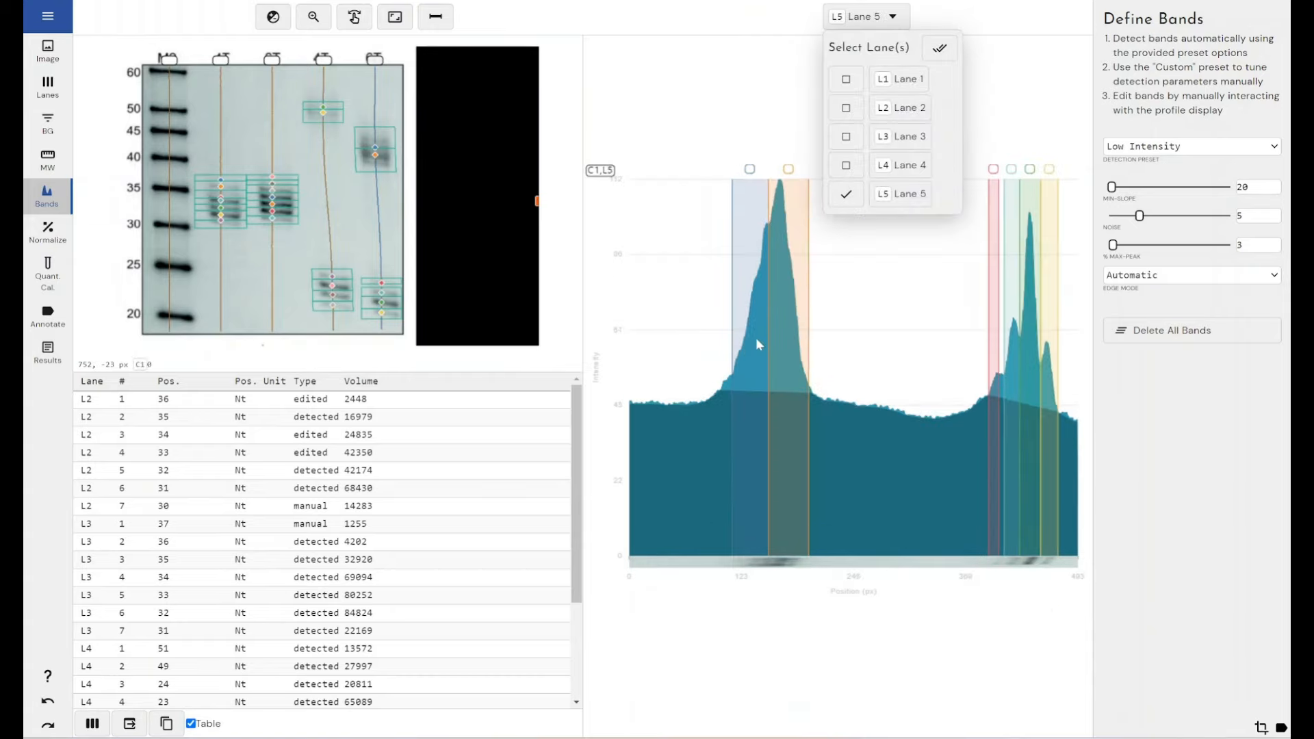
left_click(303, 27)
left_click(313, 18)
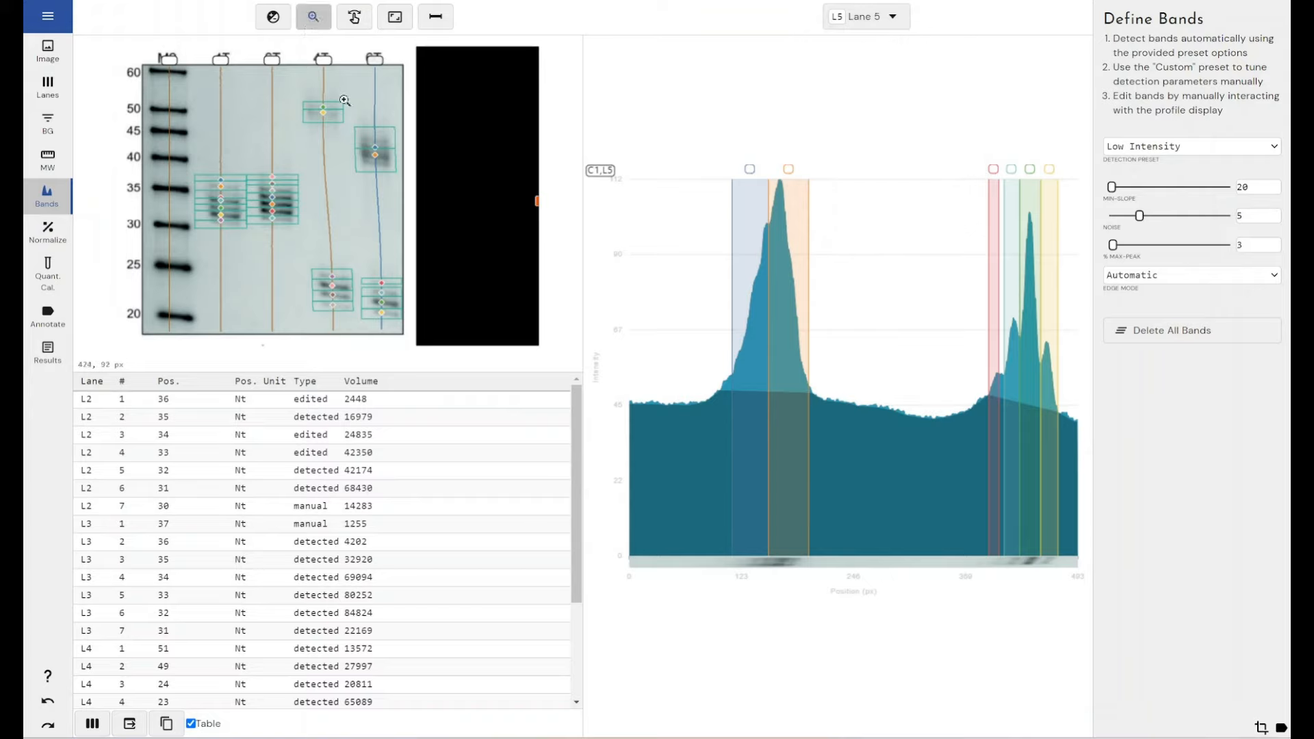
left_click_drag(345, 98, 405, 192)
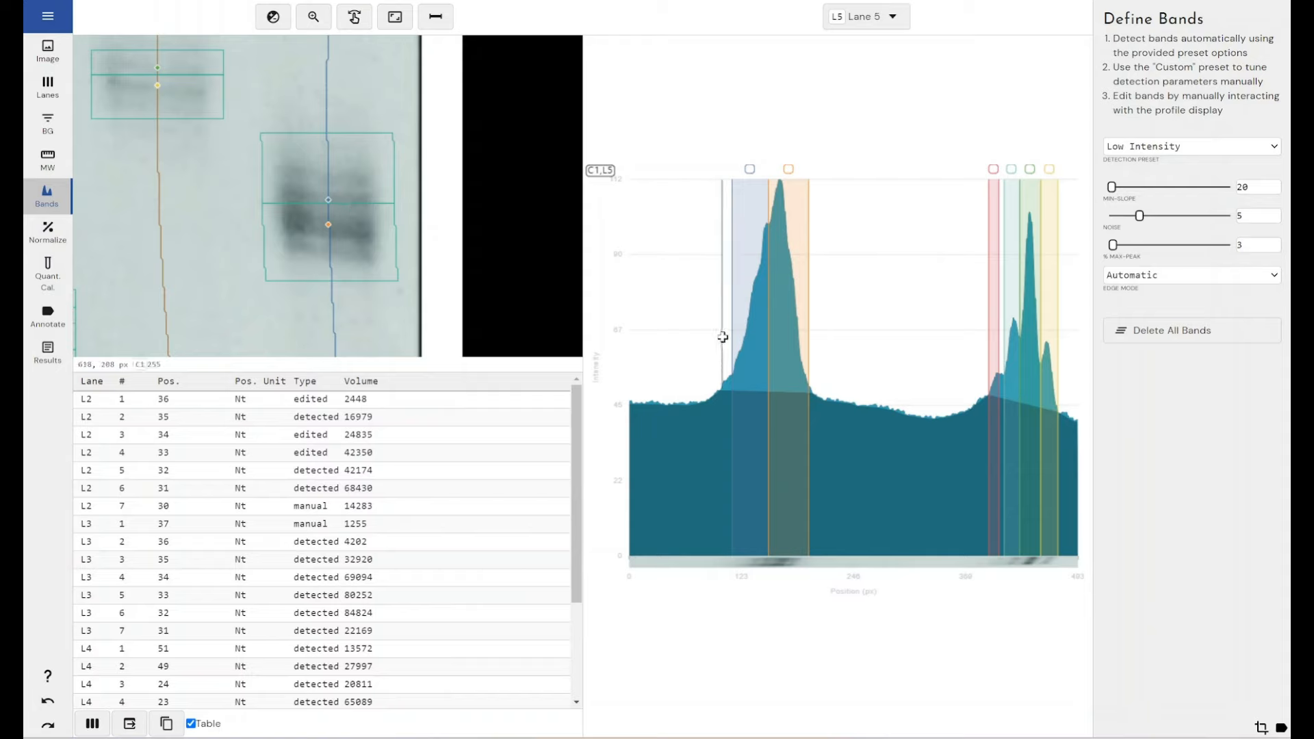
left_click_drag(720, 338, 735, 336)
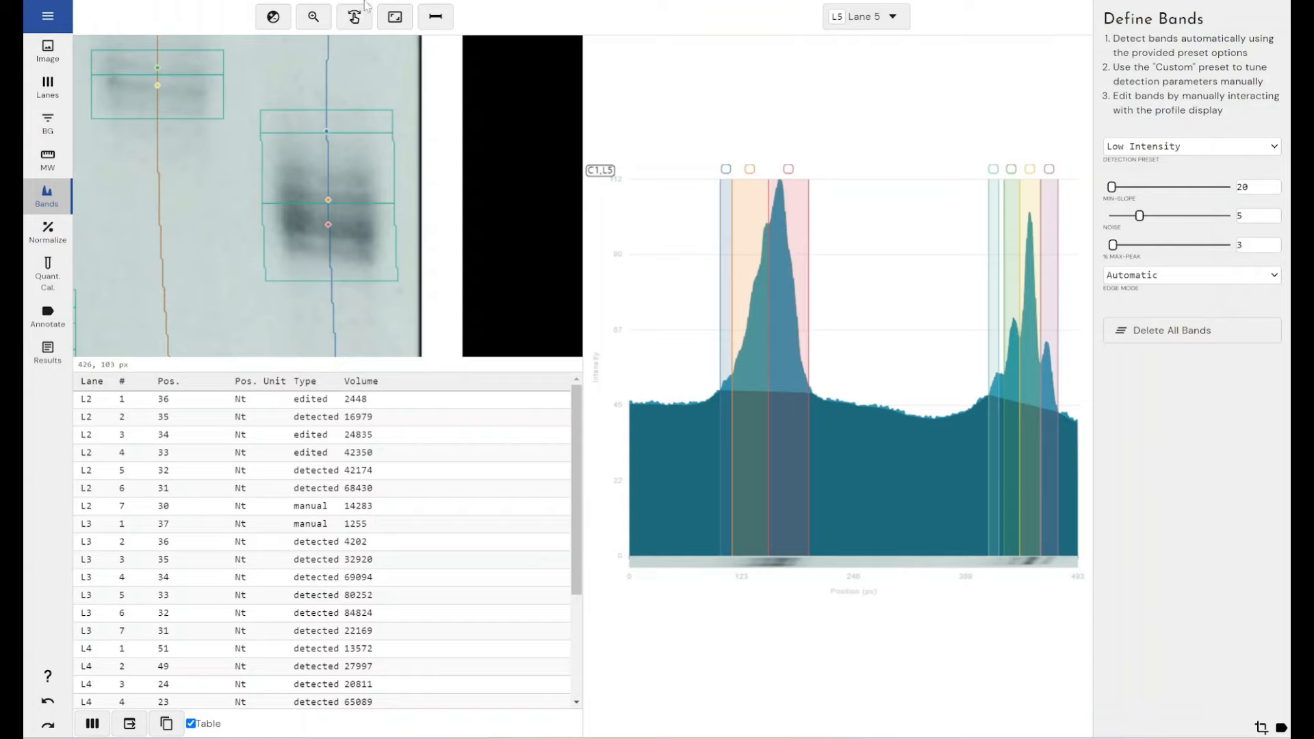
left_click(395, 17)
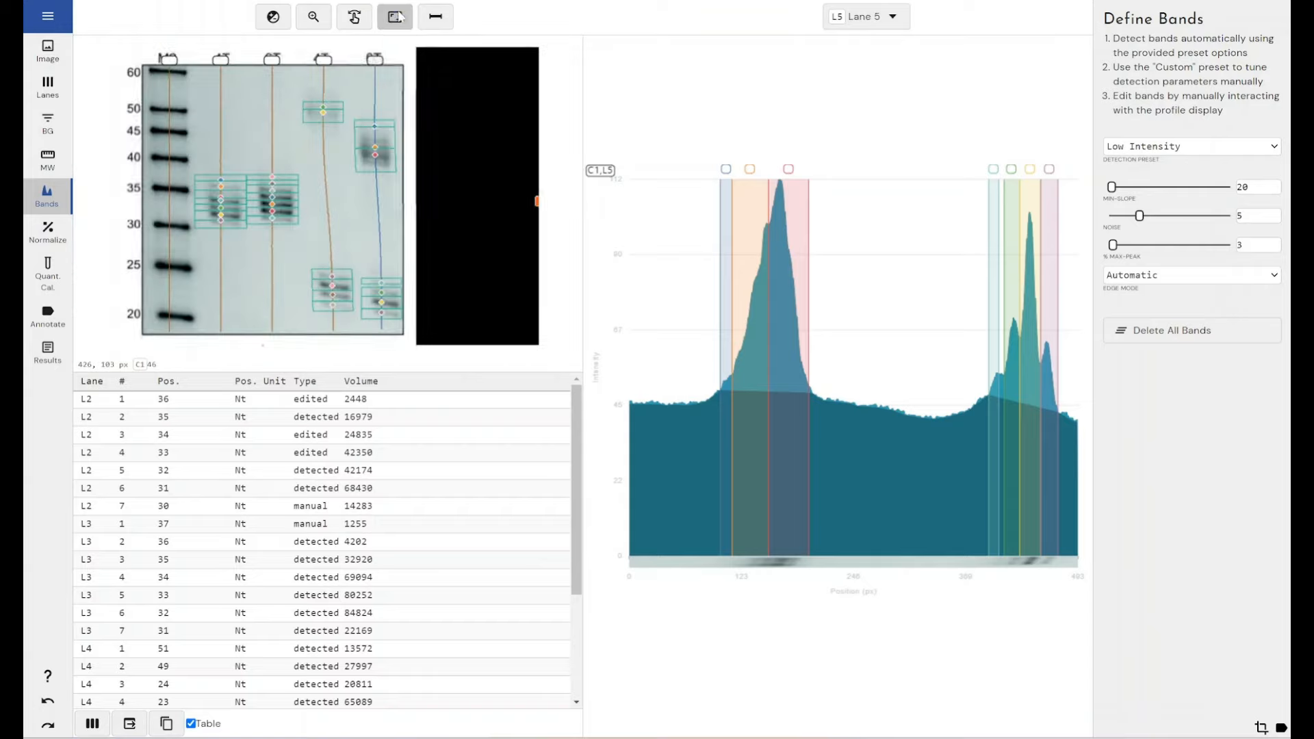
left_click(51, 238)
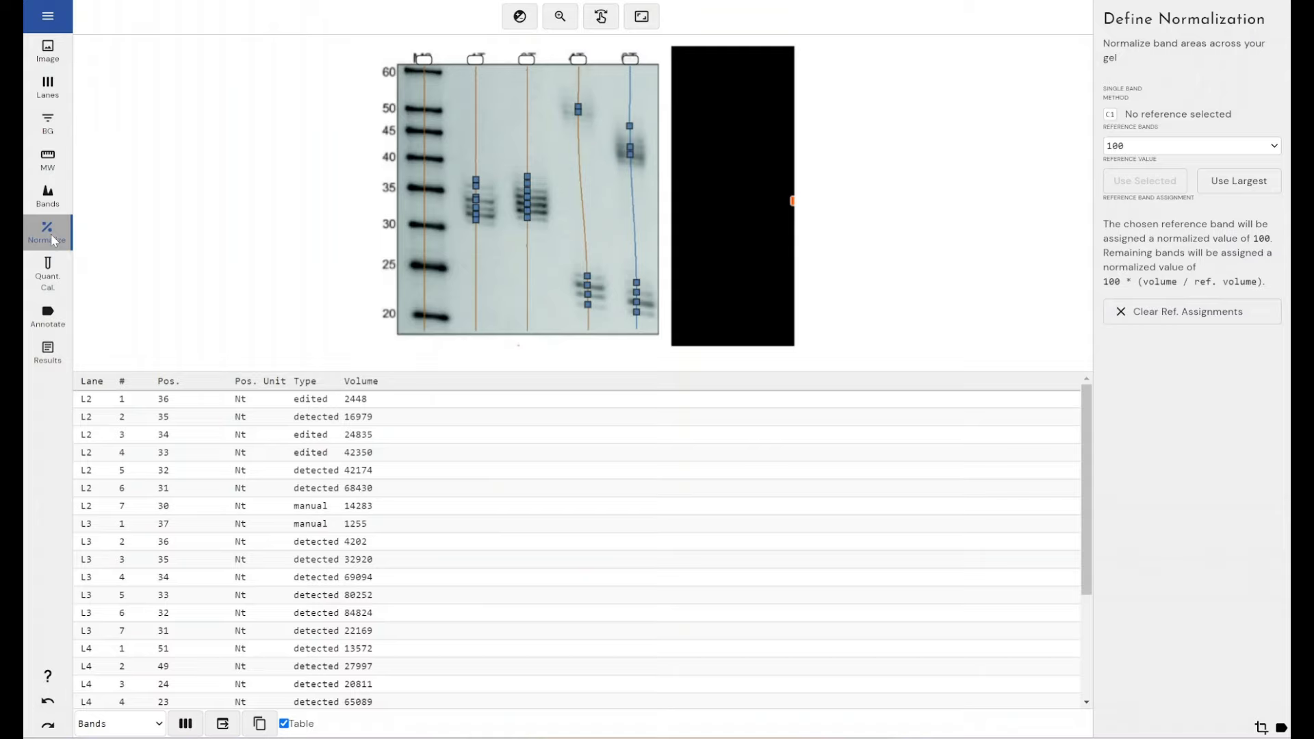
left_click(43, 282)
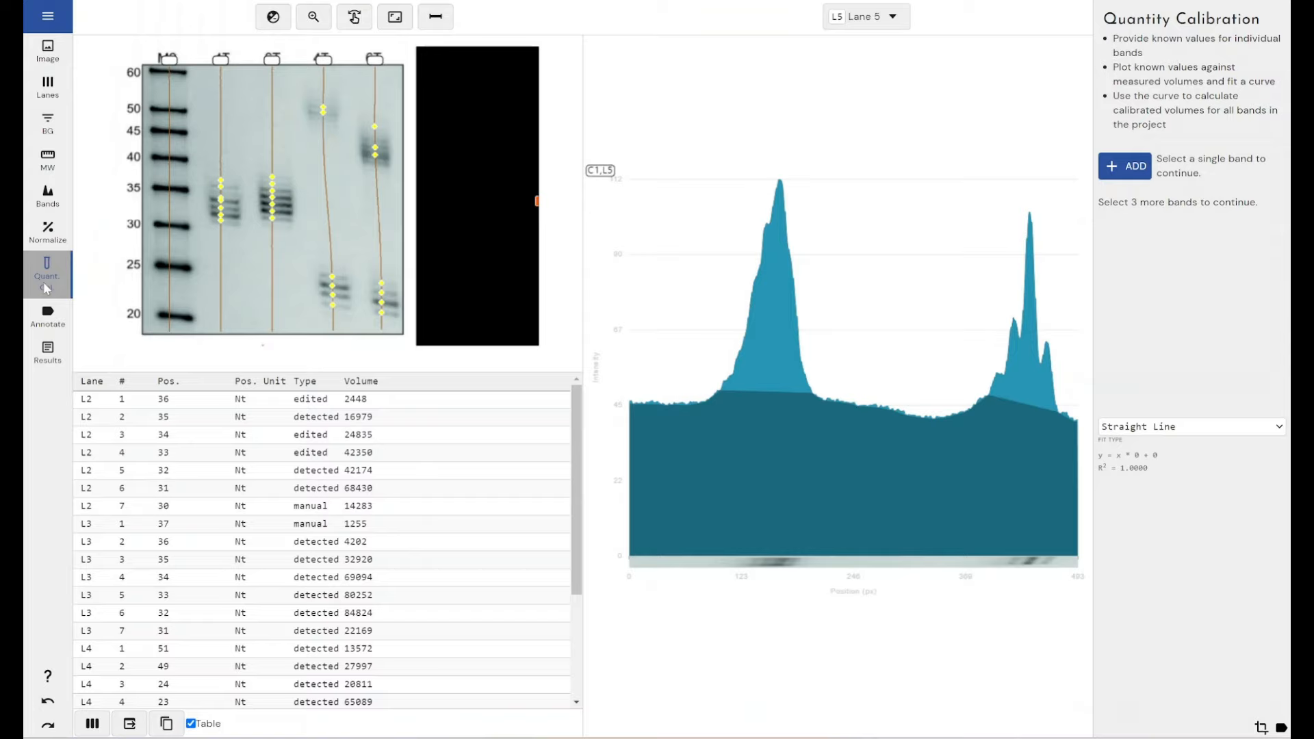
Step: Annotate the gel image with a "4T" label in the second lane and a "6T" label in the third lane
left_click(47, 317)
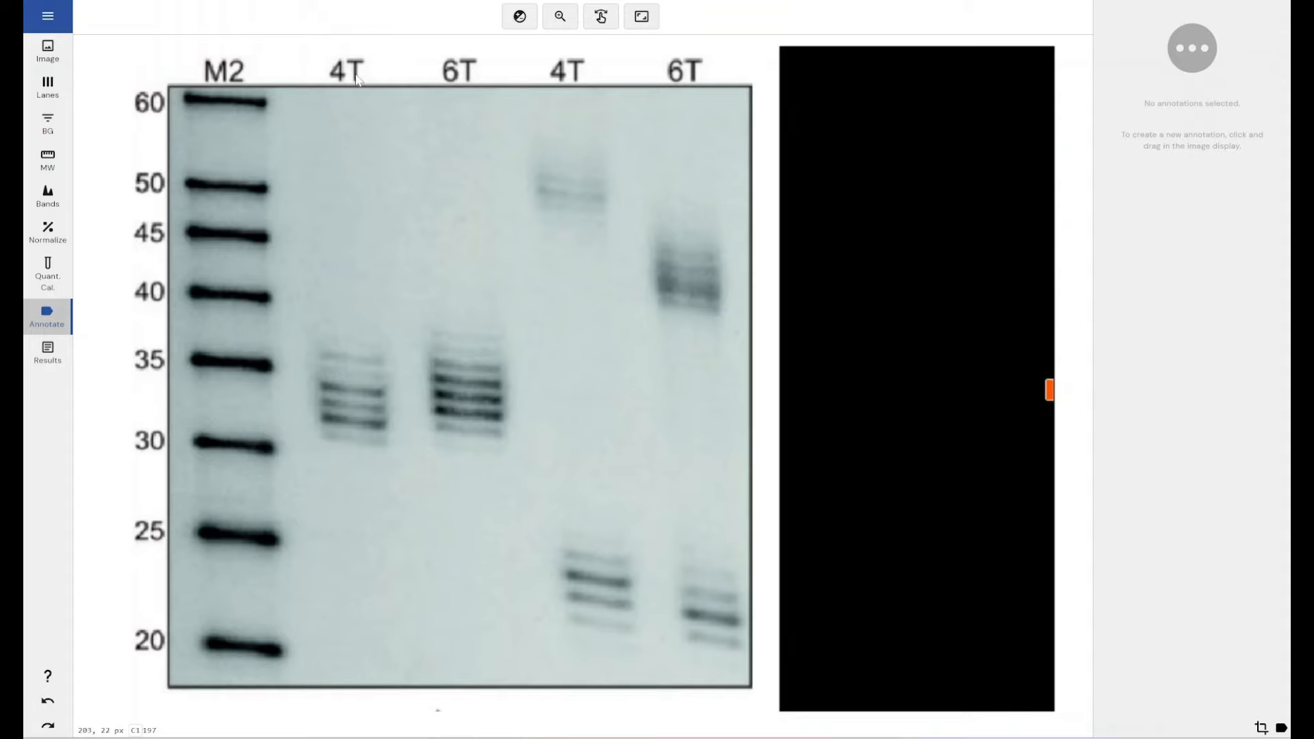
left_click_drag(334, 167, 357, 133)
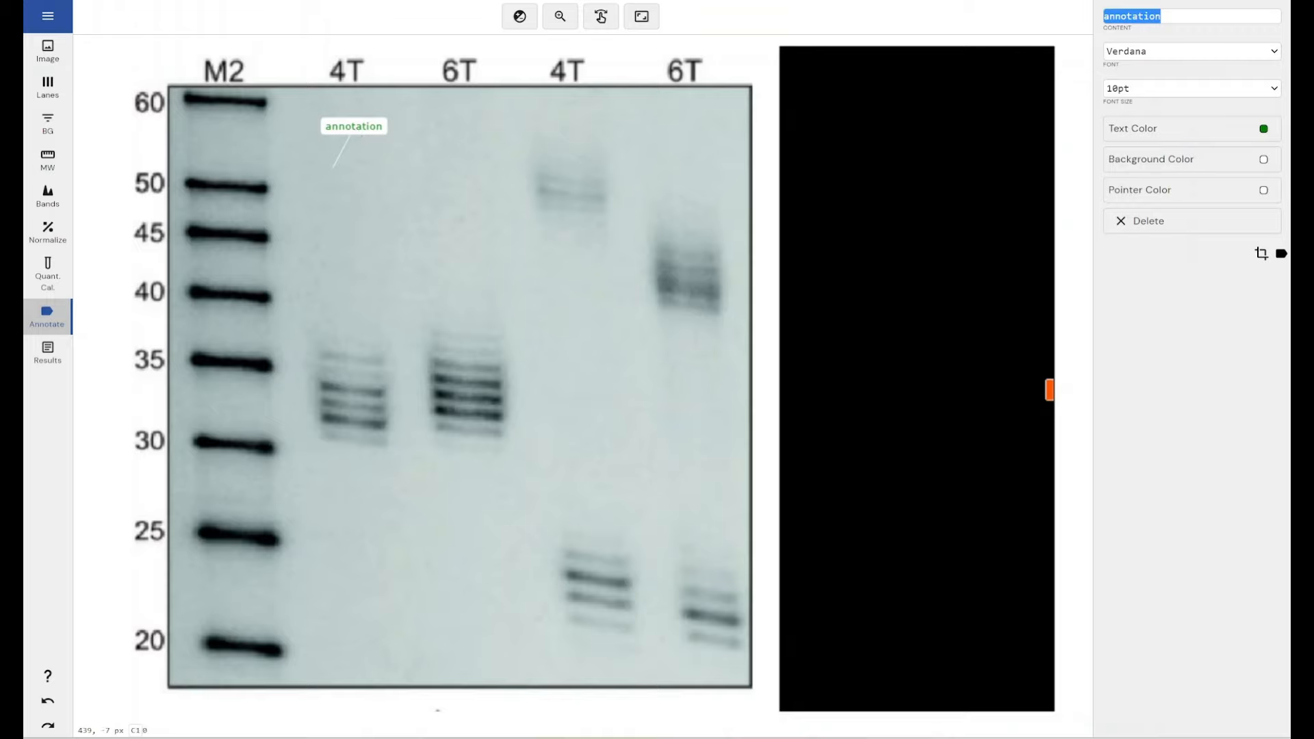
type("4T")
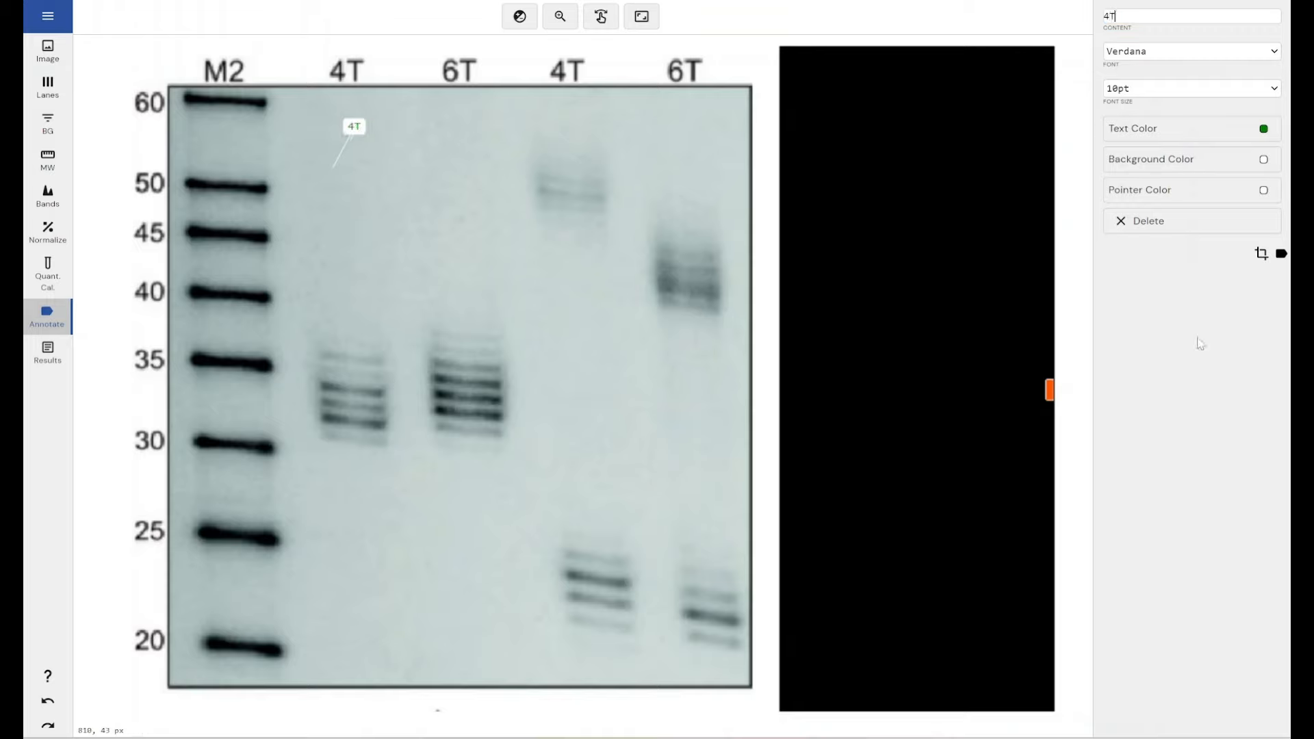
left_click(451, 163)
type("6T")
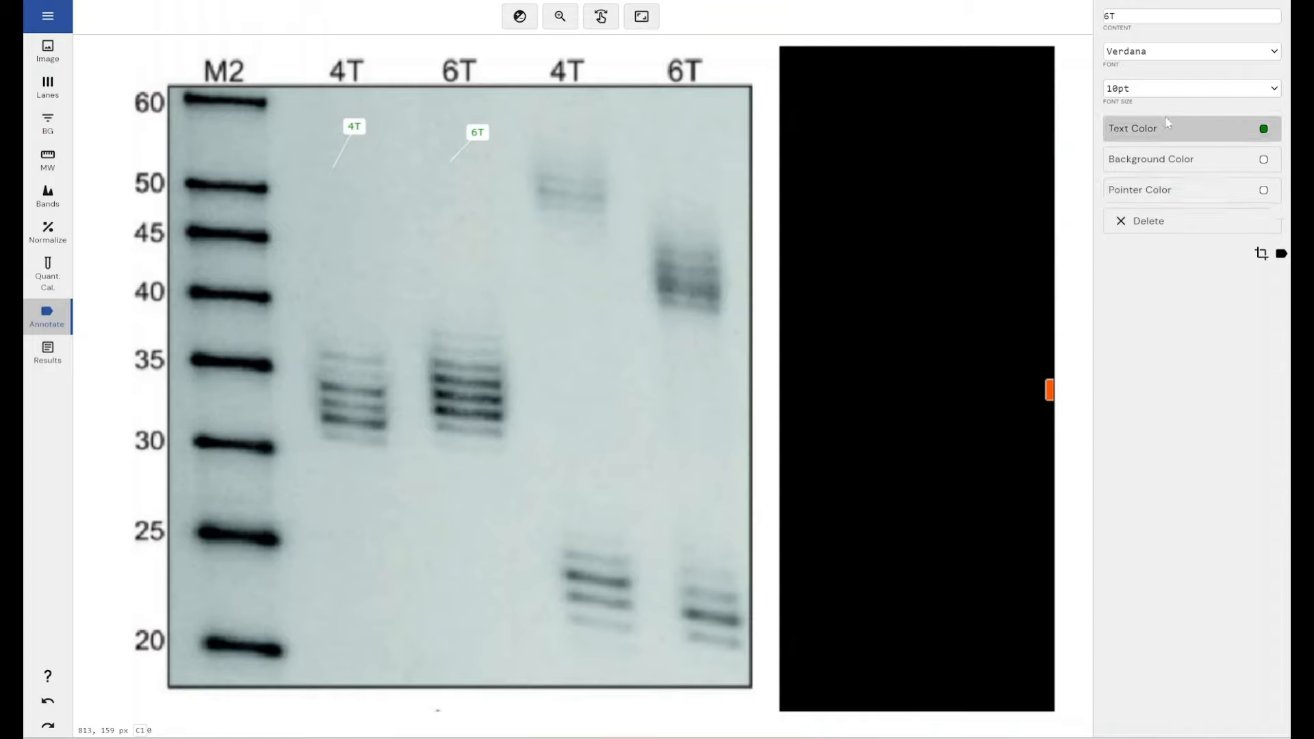
Step: Add the Normalized Volume, Volume - Raw, Peak, Lane Name and Quantity Calibrated Volume columns to the band information in the results
left_click(49, 349)
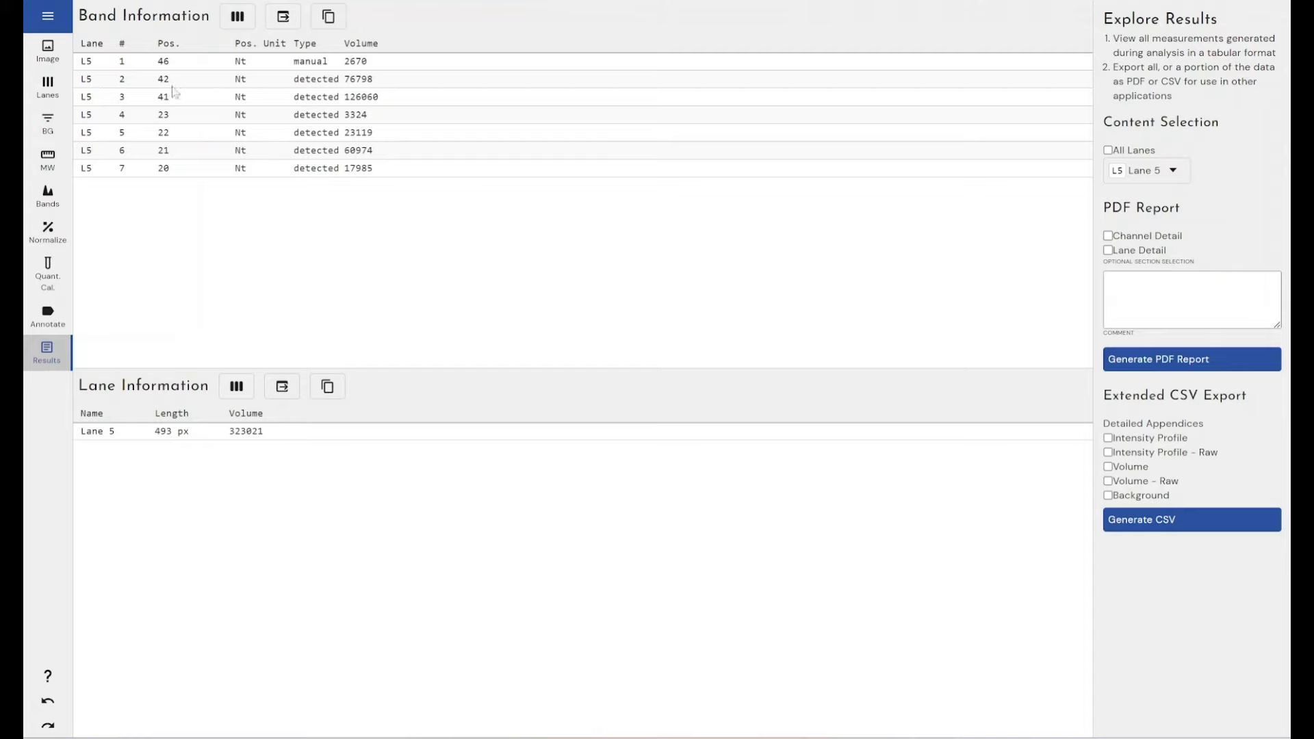
left_click(237, 17)
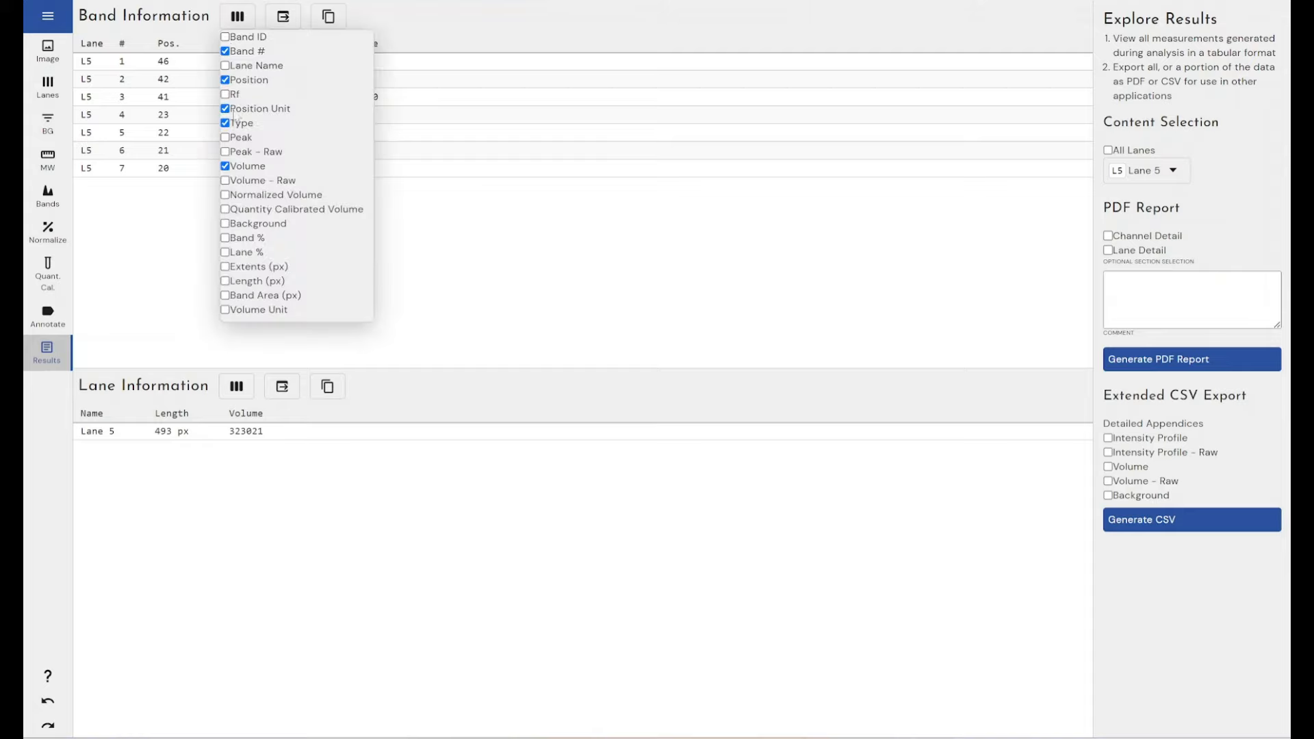
left_click(254, 195)
left_click(257, 181)
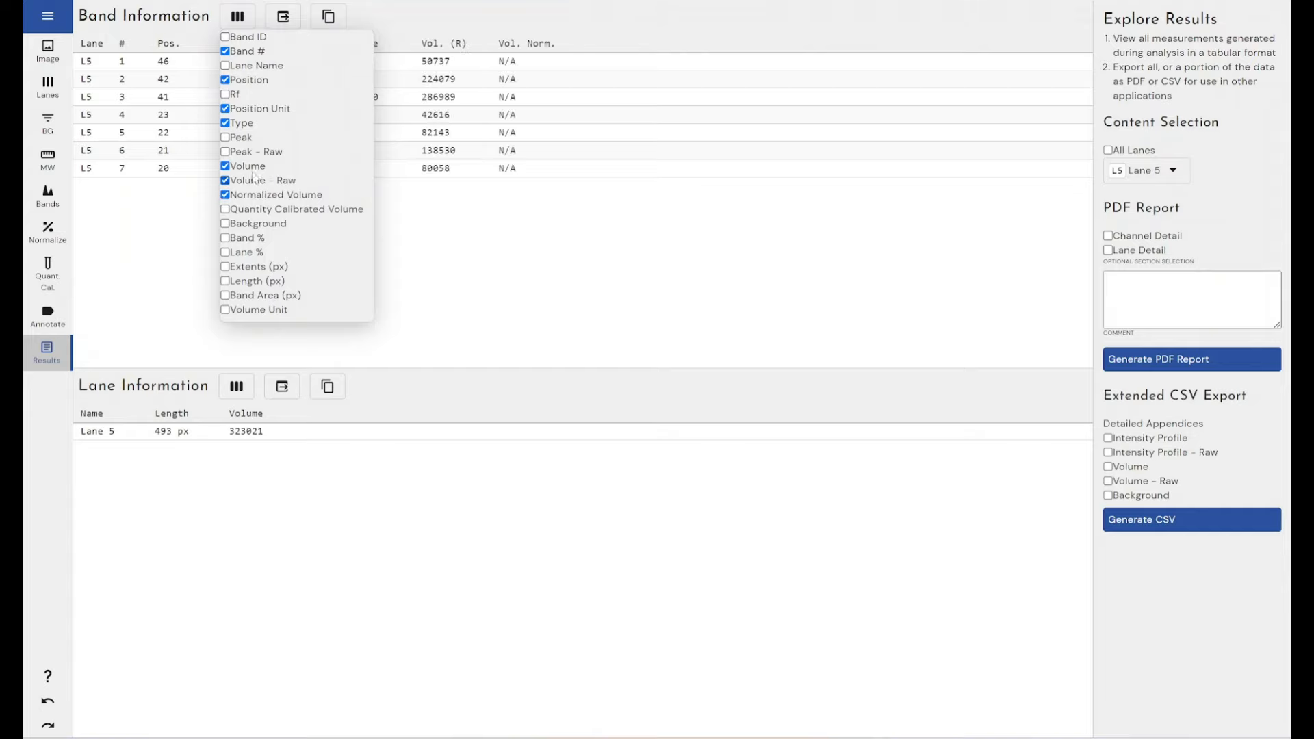
left_click(245, 139)
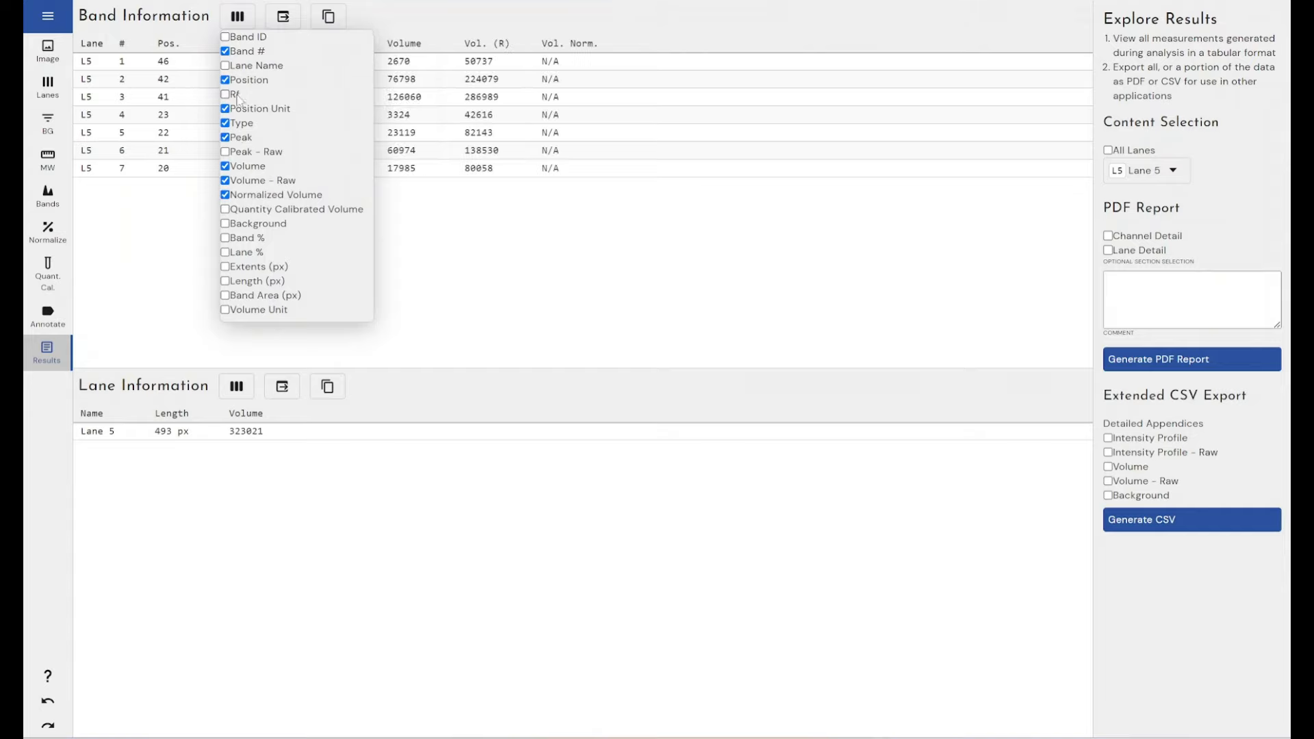
left_click(254, 66)
left_click(254, 211)
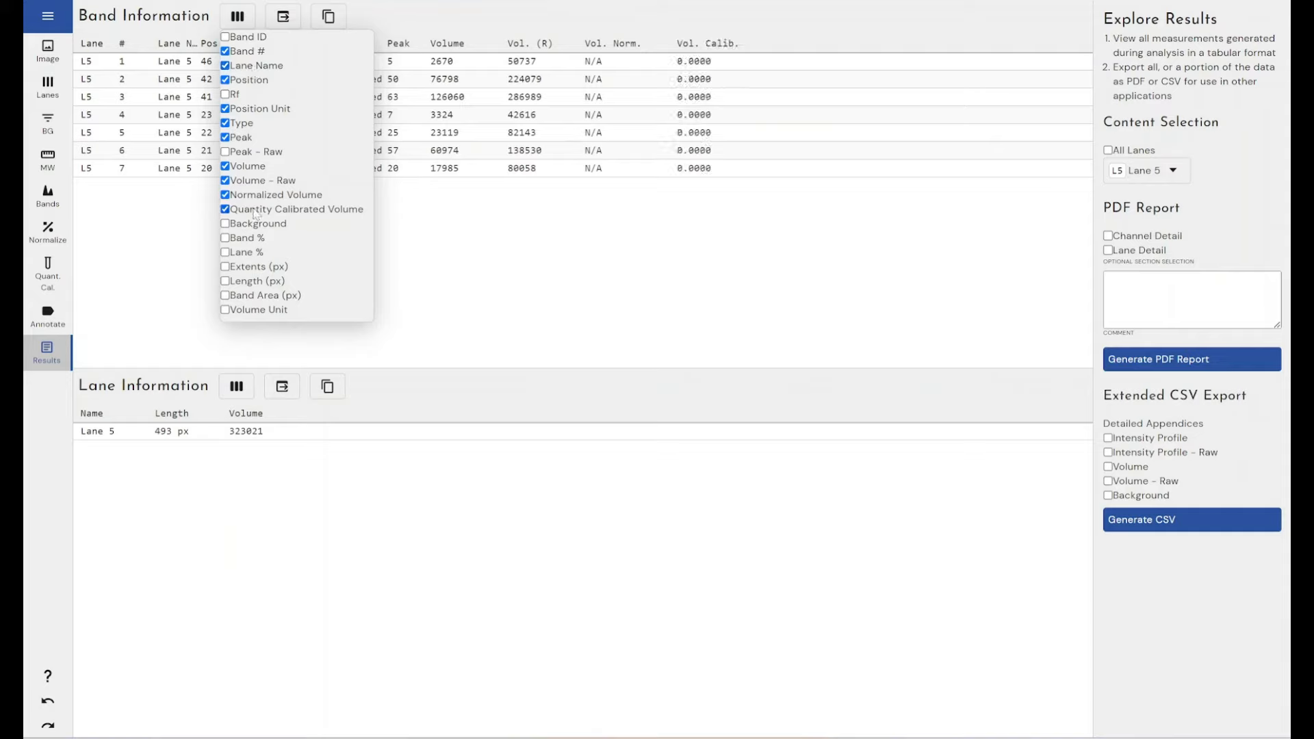
left_click(518, 220)
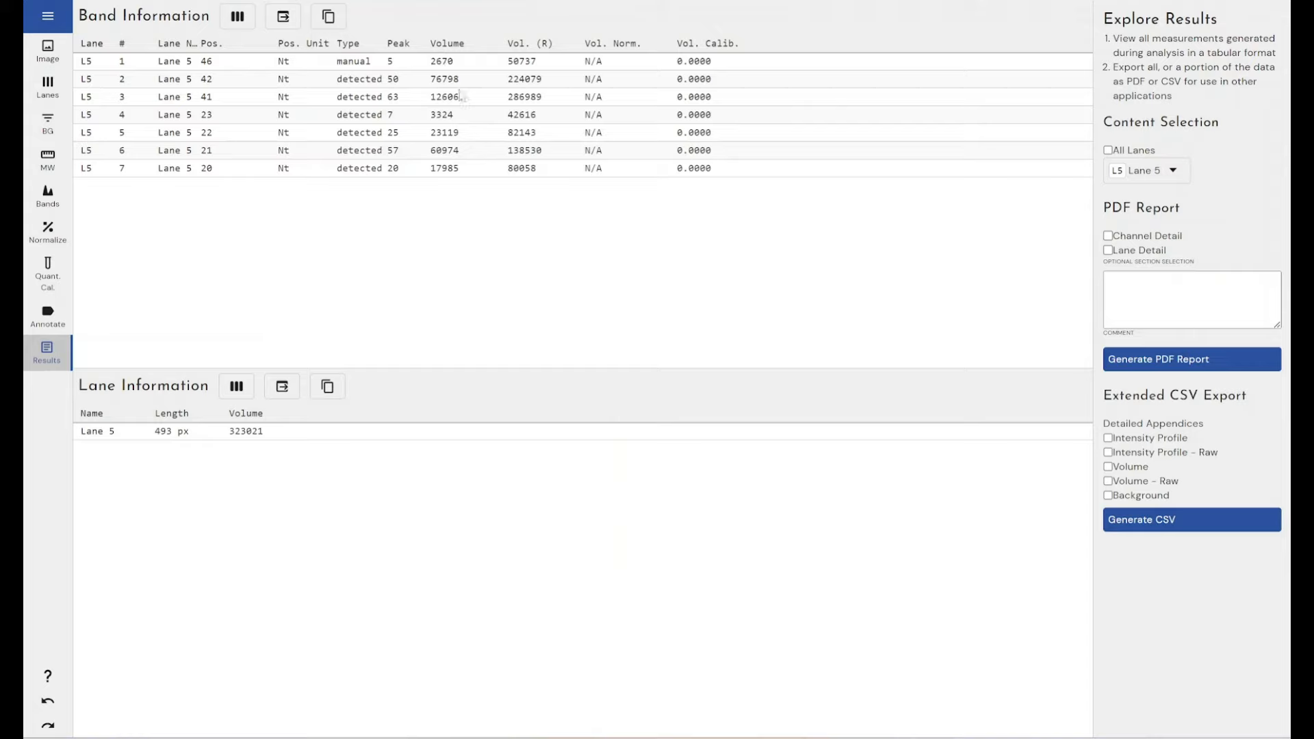
left_click(238, 21)
left_click(450, 26)
Step: Include Lanes 1 to 4 alongside Lane 5 in the results' content selection
left_click(1143, 174)
left_click(1127, 233)
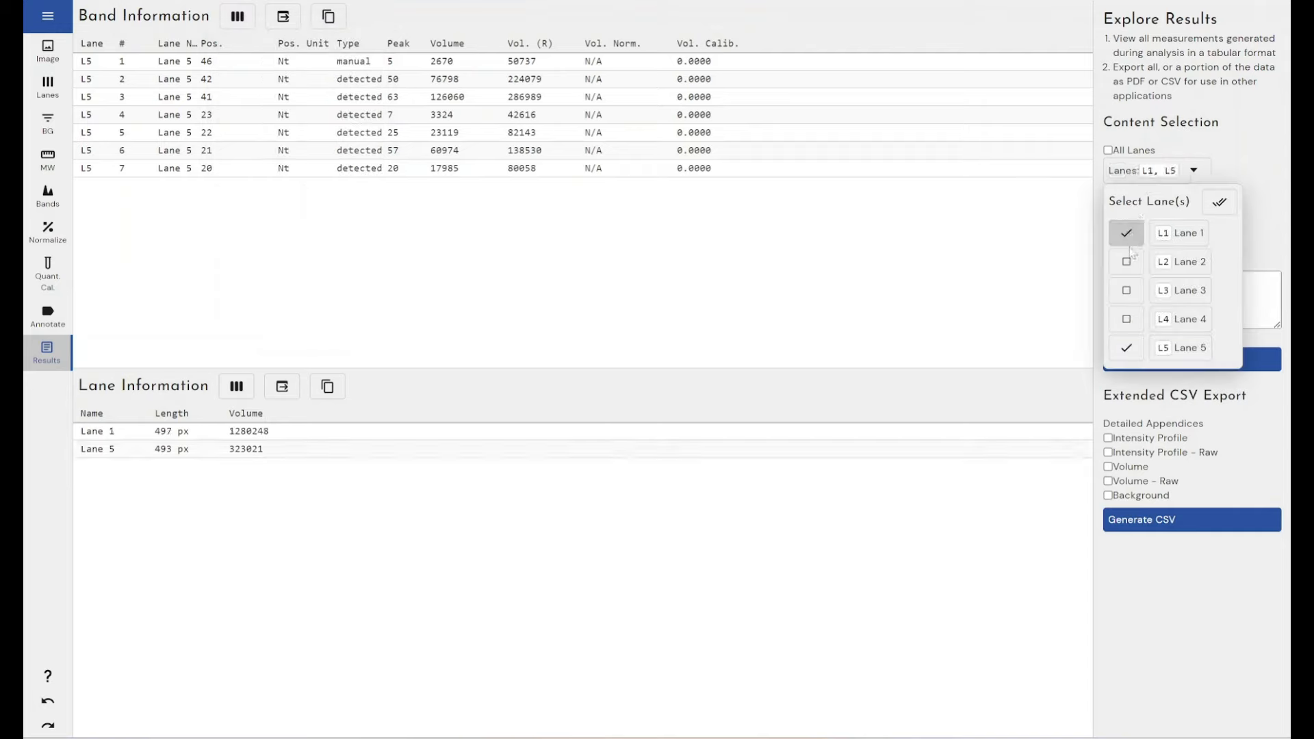
left_click(1126, 263)
left_click(1127, 291)
left_click(1127, 319)
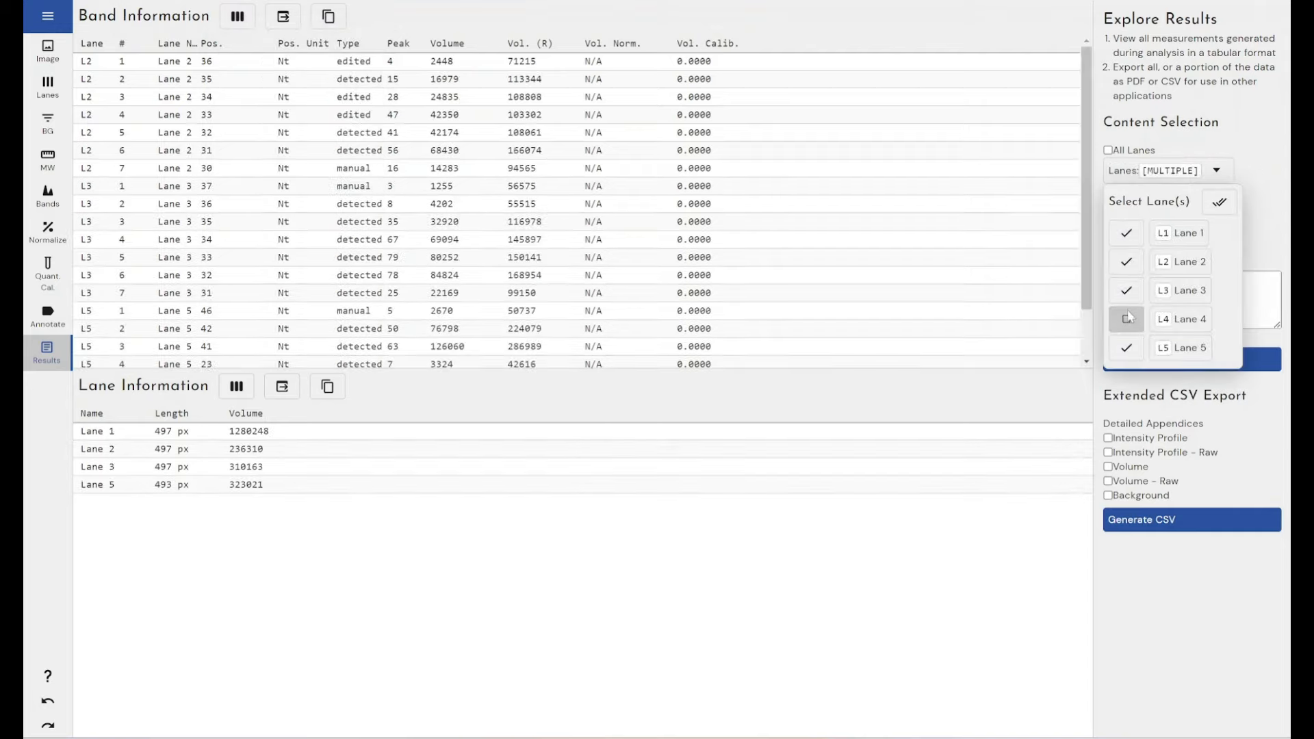
left_click(950, 39)
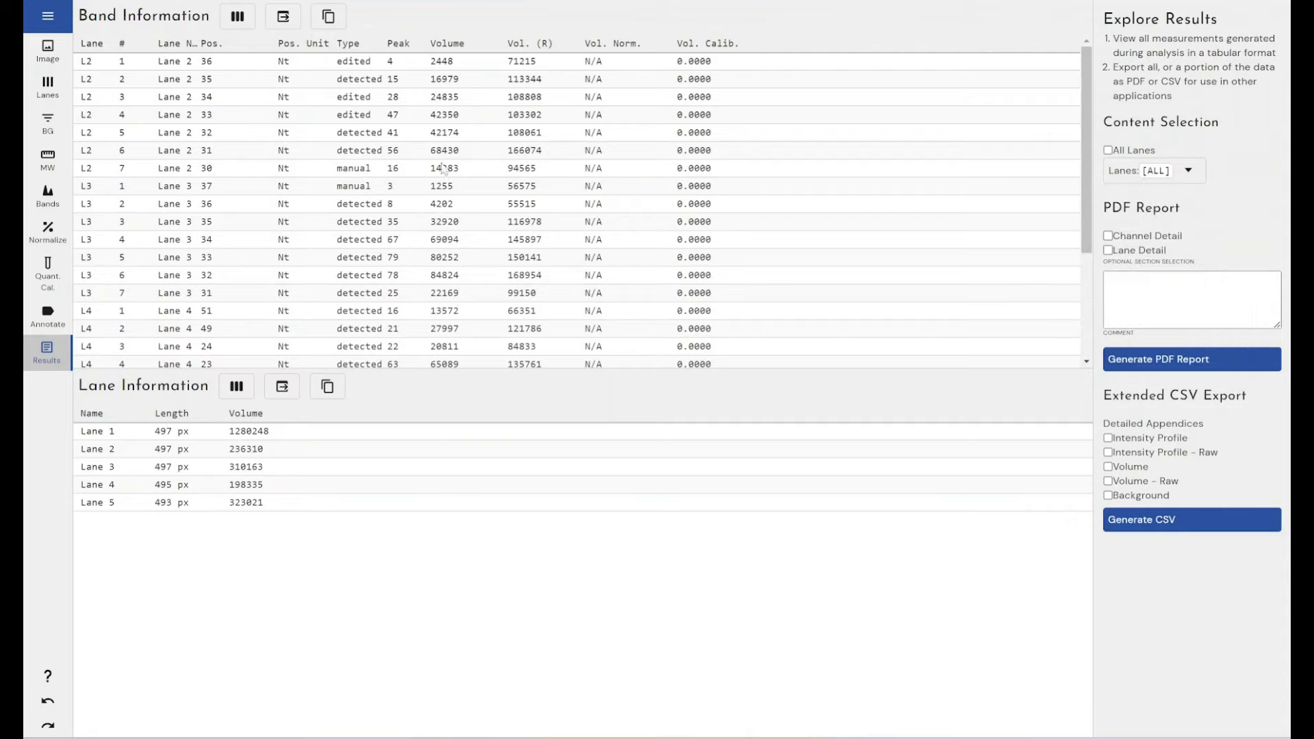